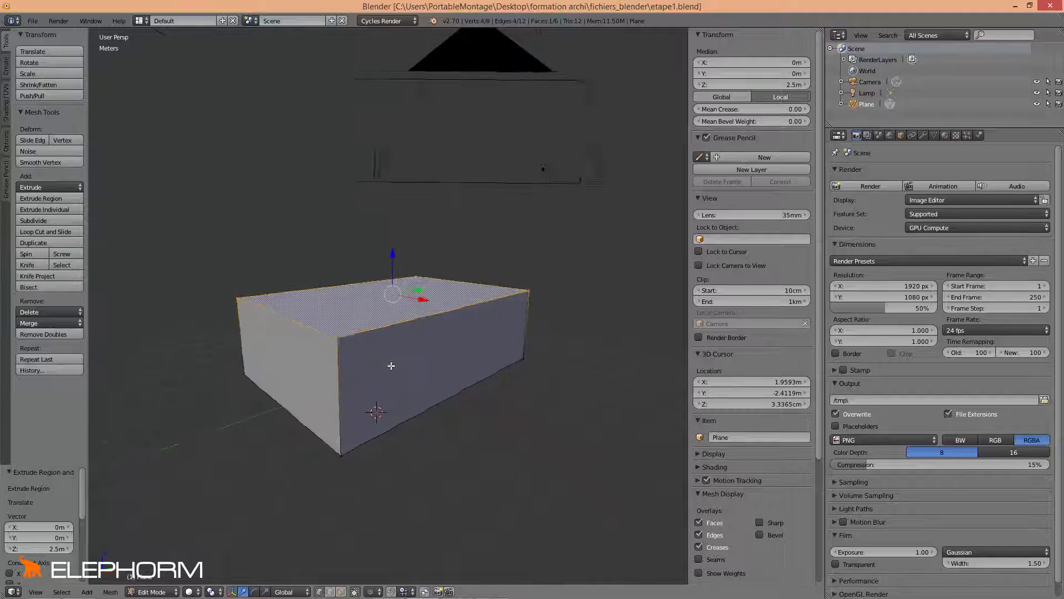
Add a loop cut across the box's width in top view, just past the middle at about Y 20.8 cm
key(KP_7)
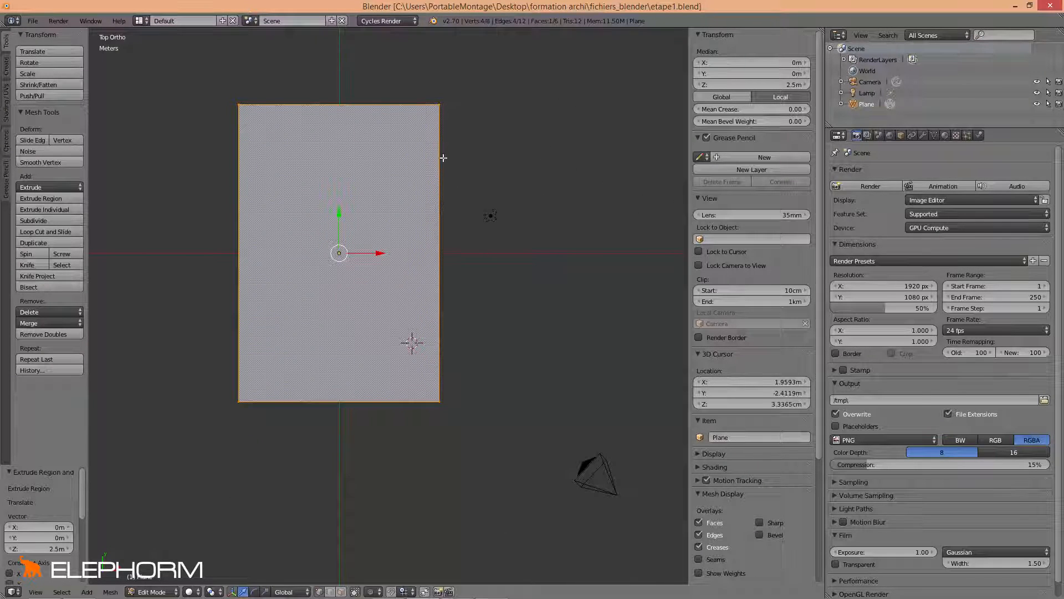
middle_drag(447, 352, 365, 322)
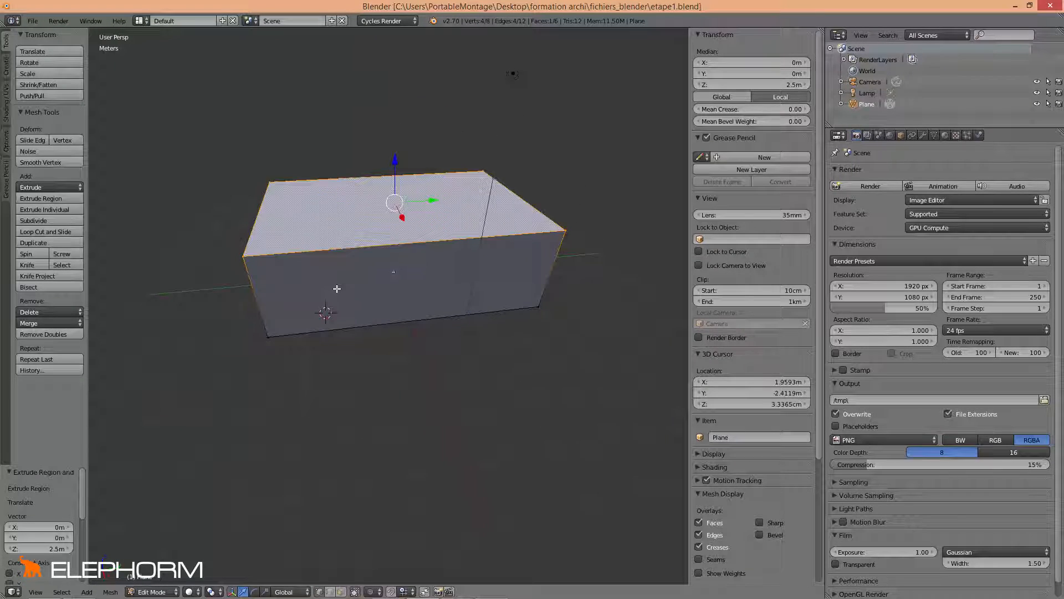
middle_drag(337, 288, 409, 275)
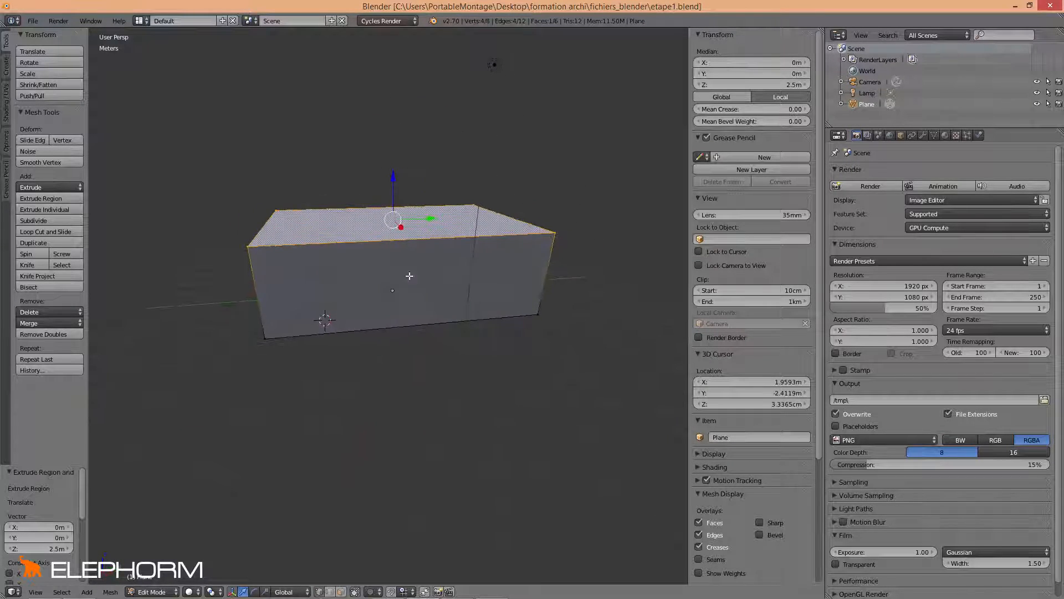
key(KP_7)
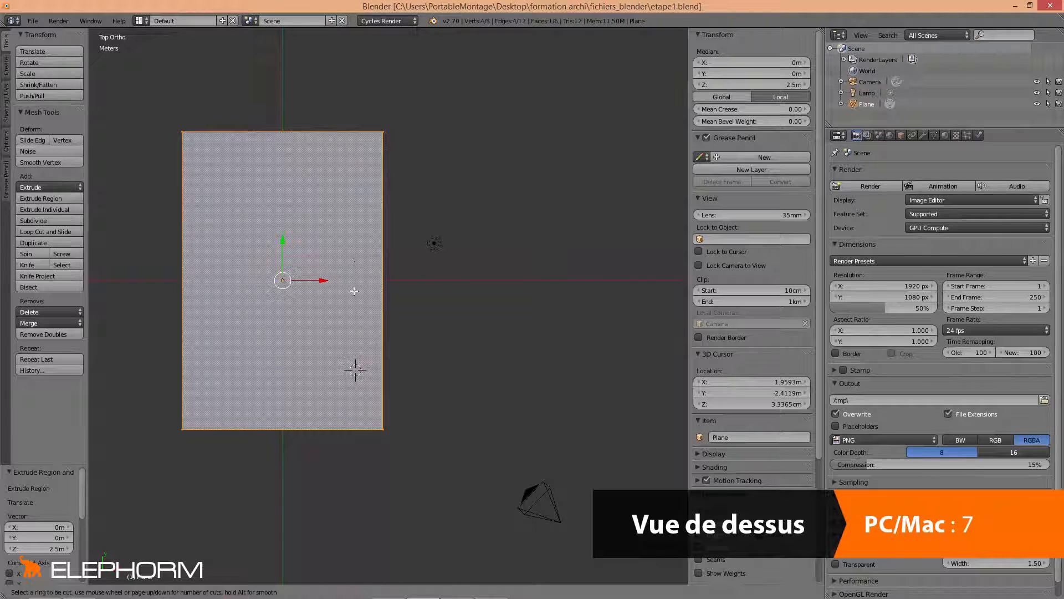
key(ctrl+r)
click(382, 288)
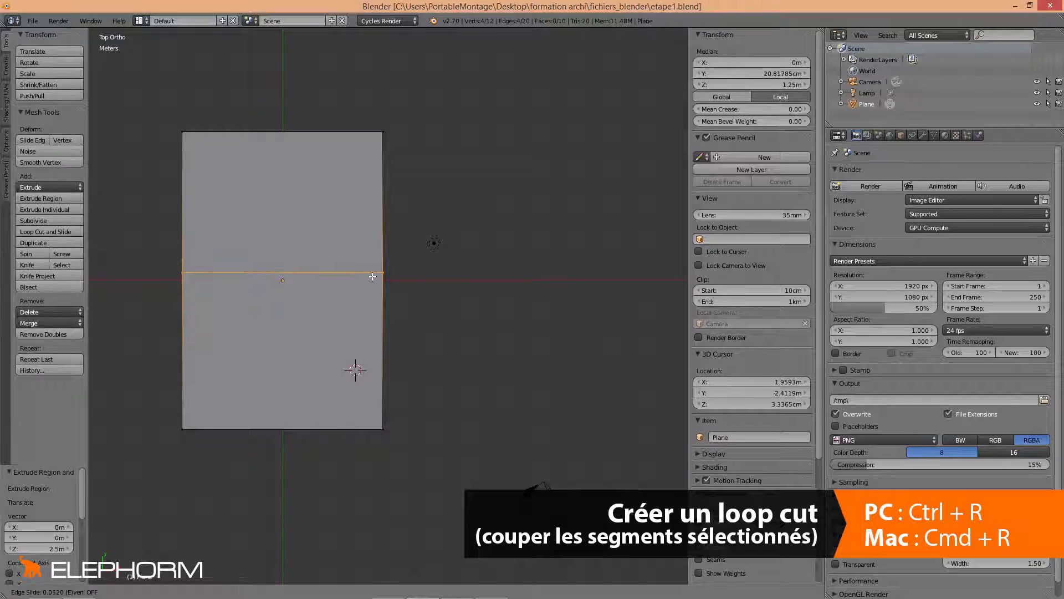
click(372, 276)
Select the box's top corner vertex at the +X, +Y end, and the loop cut's top vertex on the same long edge
middle_drag(388, 307, 399, 256)
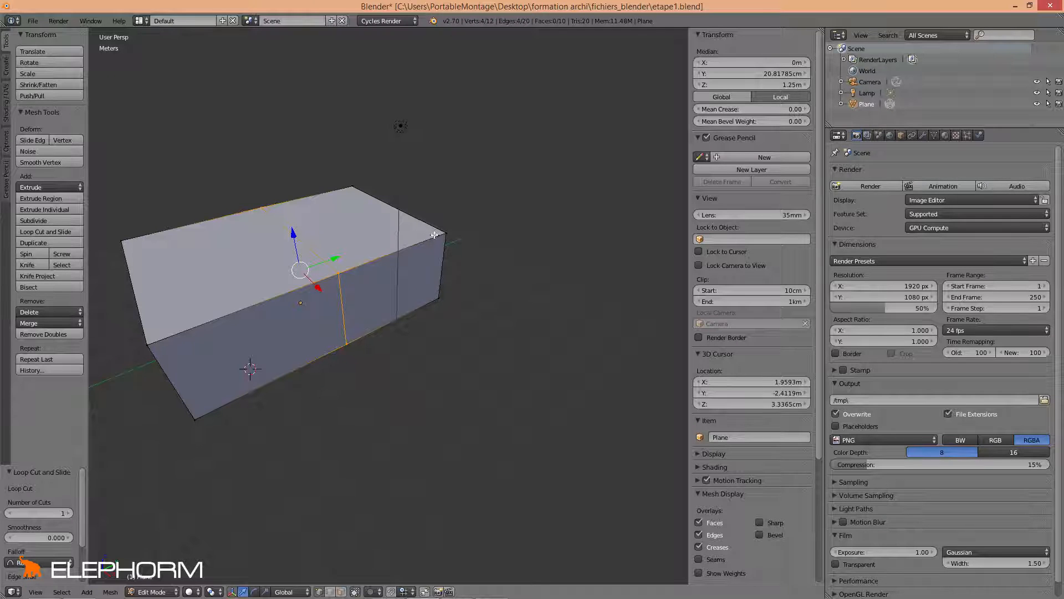
key(KP_7)
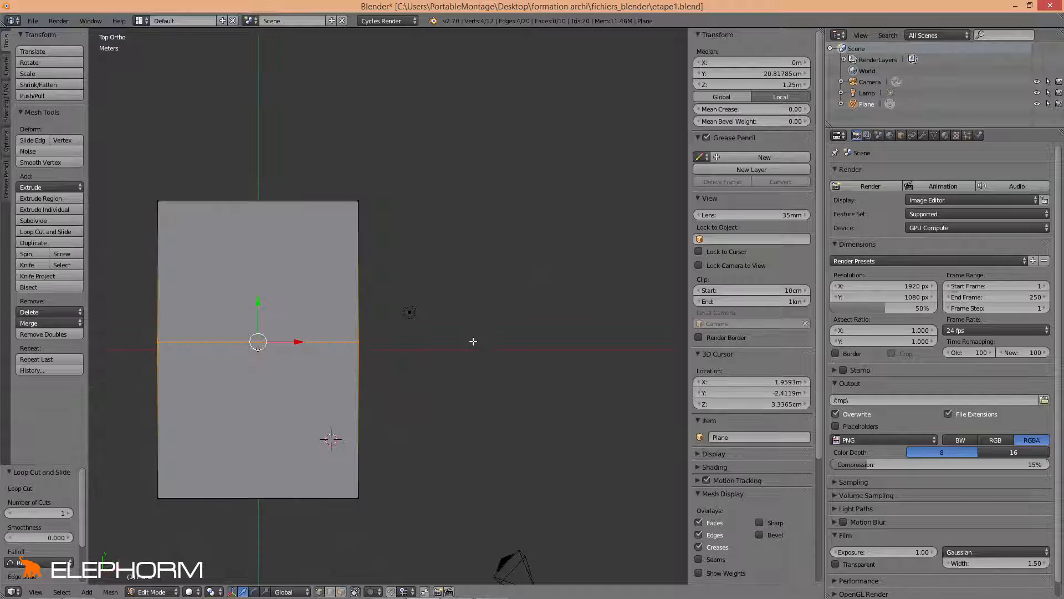
shift+middle_drag(362, 332, 439, 371)
scroll(440, 374, up, 3)
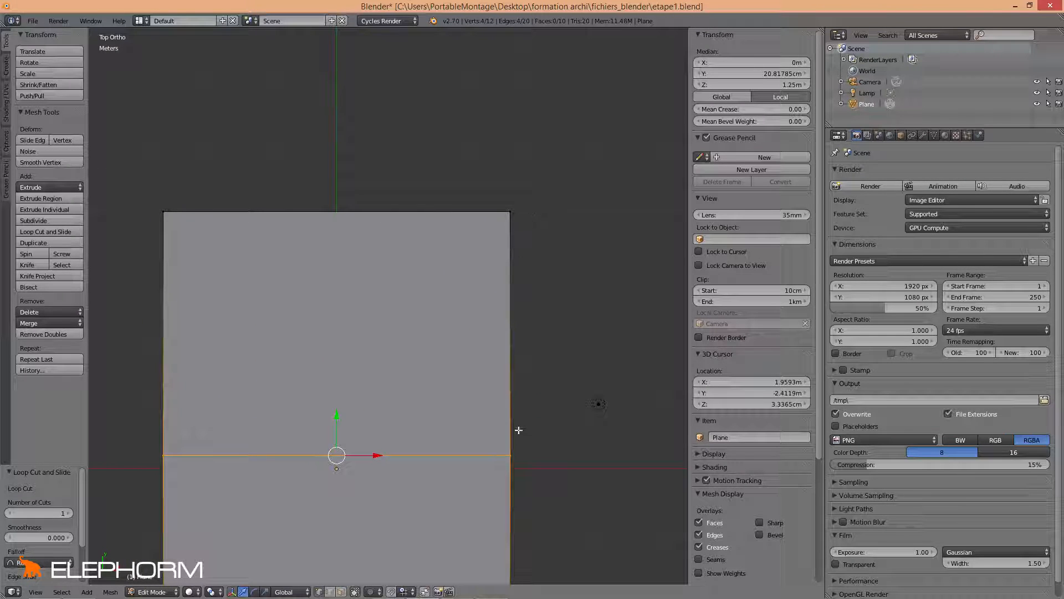
middle_drag(527, 313, 352, 367)
right_click(505, 272)
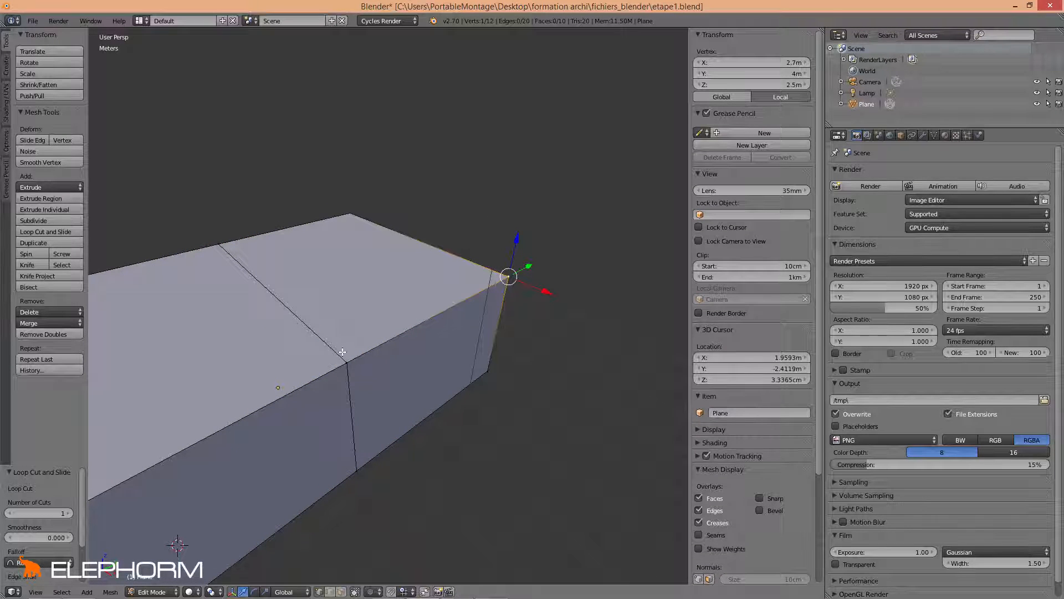
right_click(343, 355)
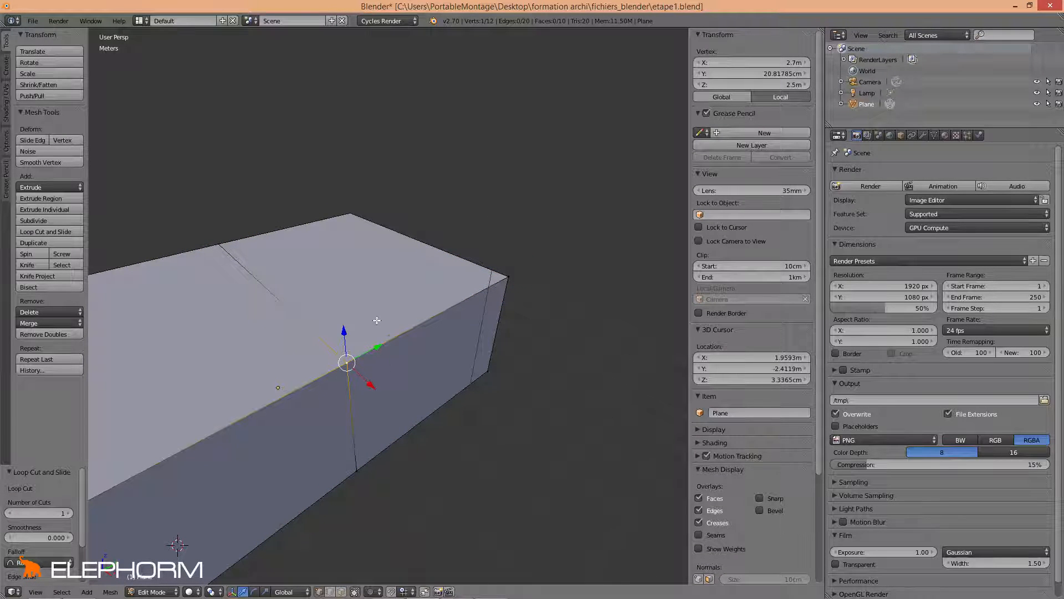
Turn on edge length display for the mesh and select all of the box's geometry to show its lengths
scroll(724, 358, down, 3)
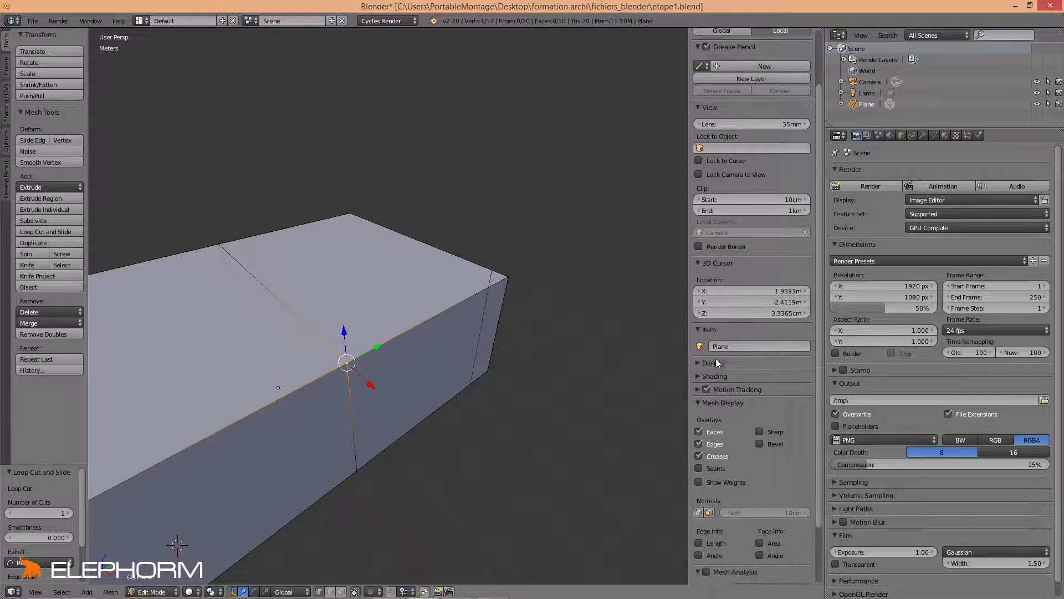
scroll(755, 330, down, 3)
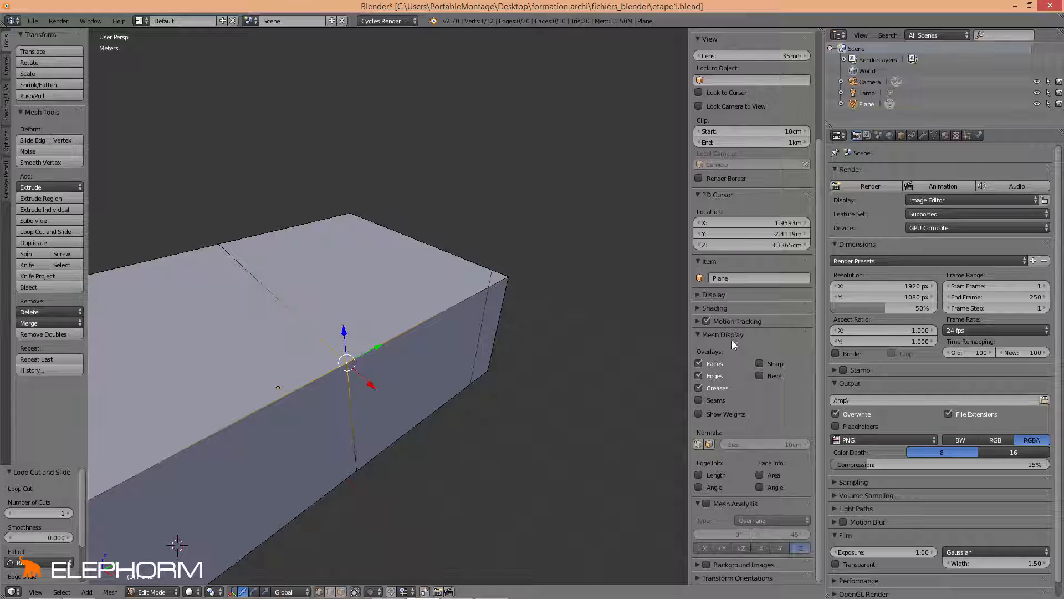
click(698, 474)
key(a)
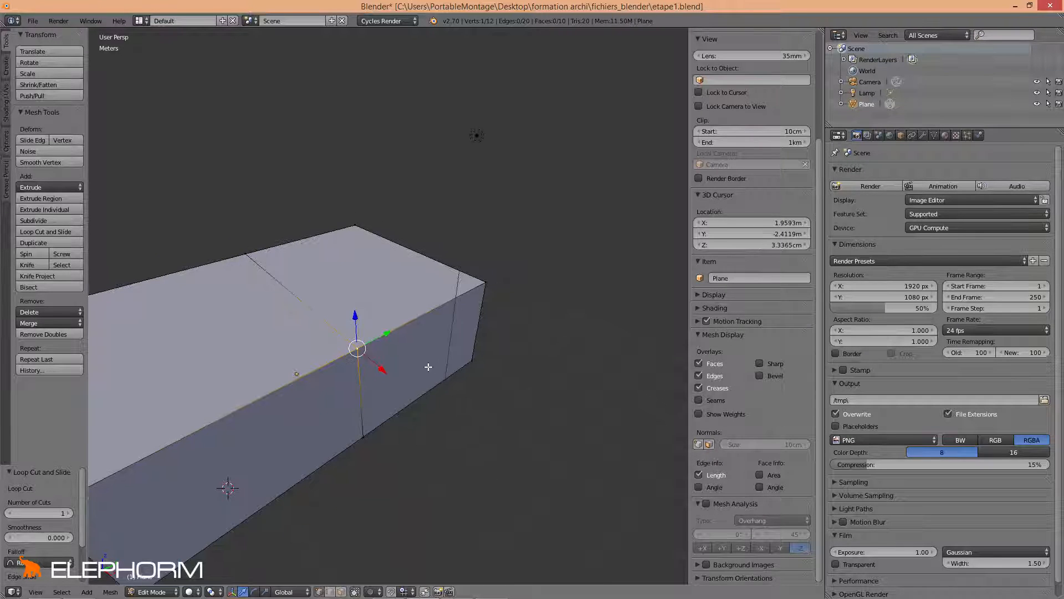
key(a)
mouse_move(427, 366)
middle_down()
mouse_move(381, 373)
mouse_move(421, 373)
mouse_move(409, 373)
middle_up()
scroll(397, 372, up, 1)
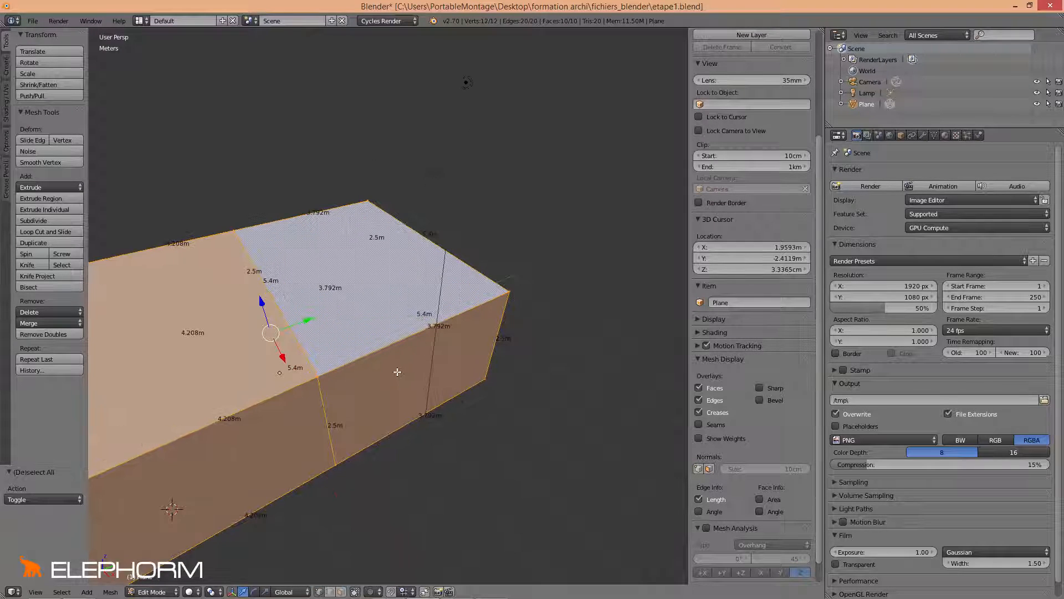
scroll(432, 338, up, 2)
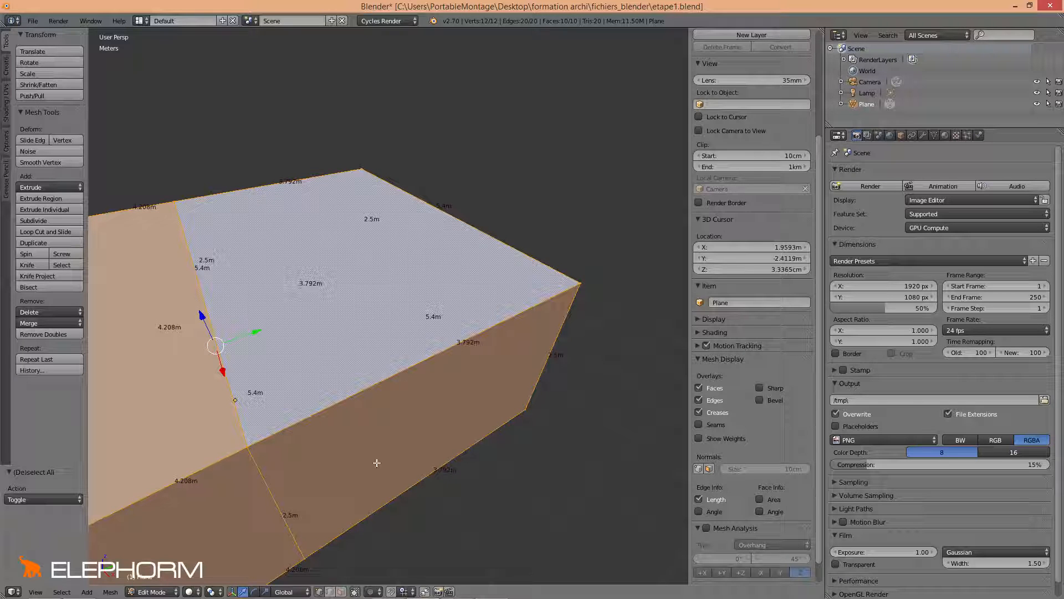
Try moving the loop cut's top vertex freely to see how the adjoining edge lengths respond
right_click(258, 449)
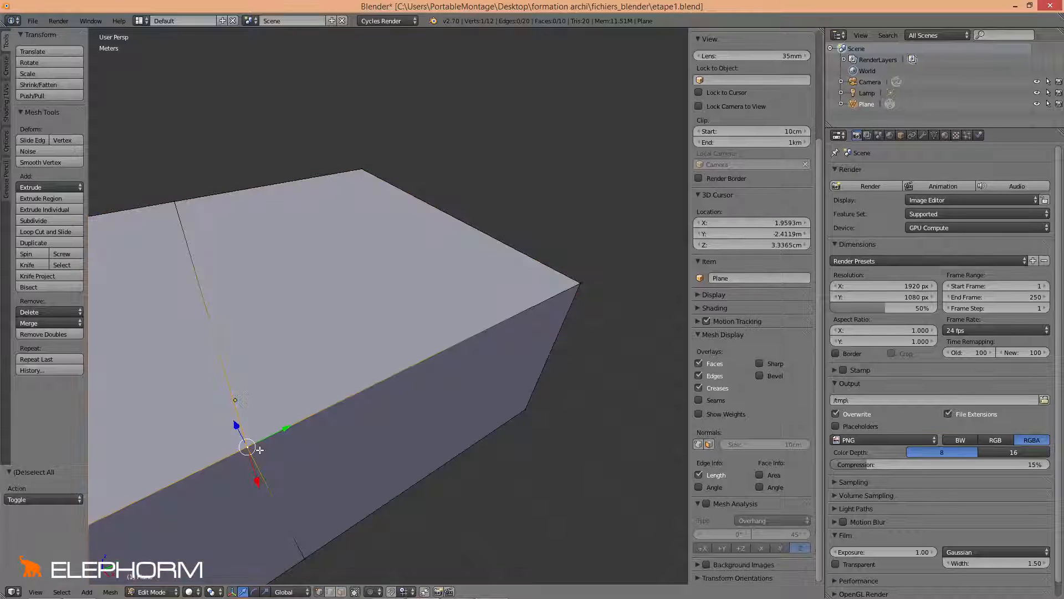
key(g)
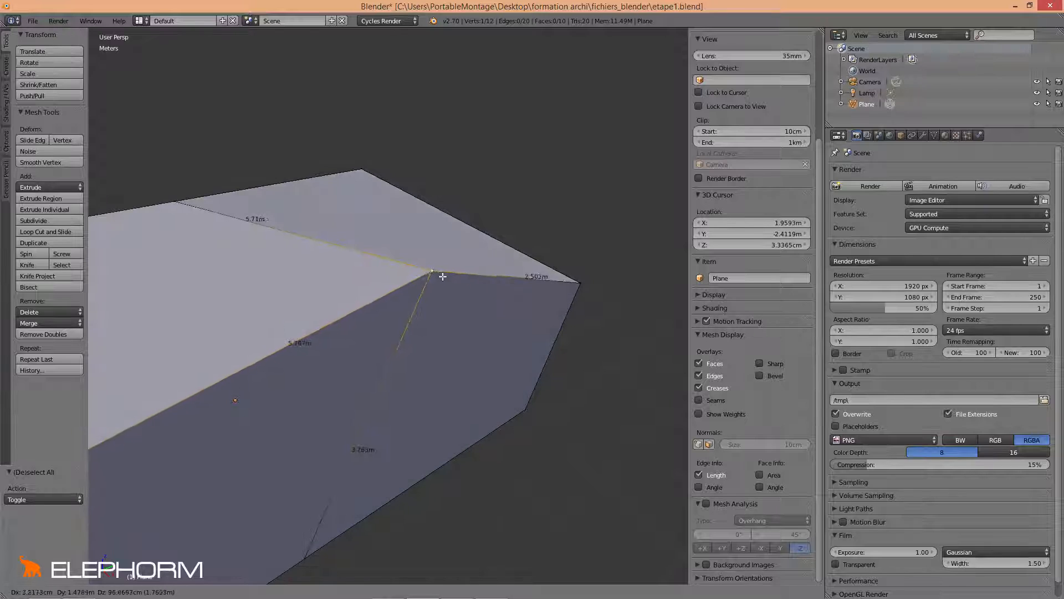
right_click(295, 401)
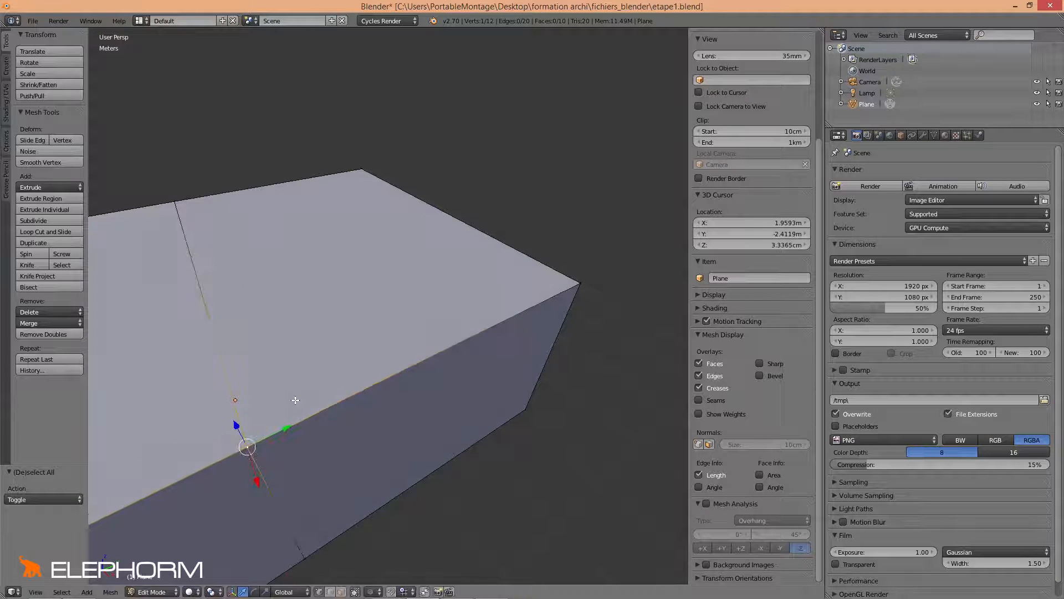
Add a second loop cut across the box's width in top view, about 45 cm from the +Y end
scroll(320, 400, down, 3)
middle_drag(364, 399, 359, 402)
key(KP_7)
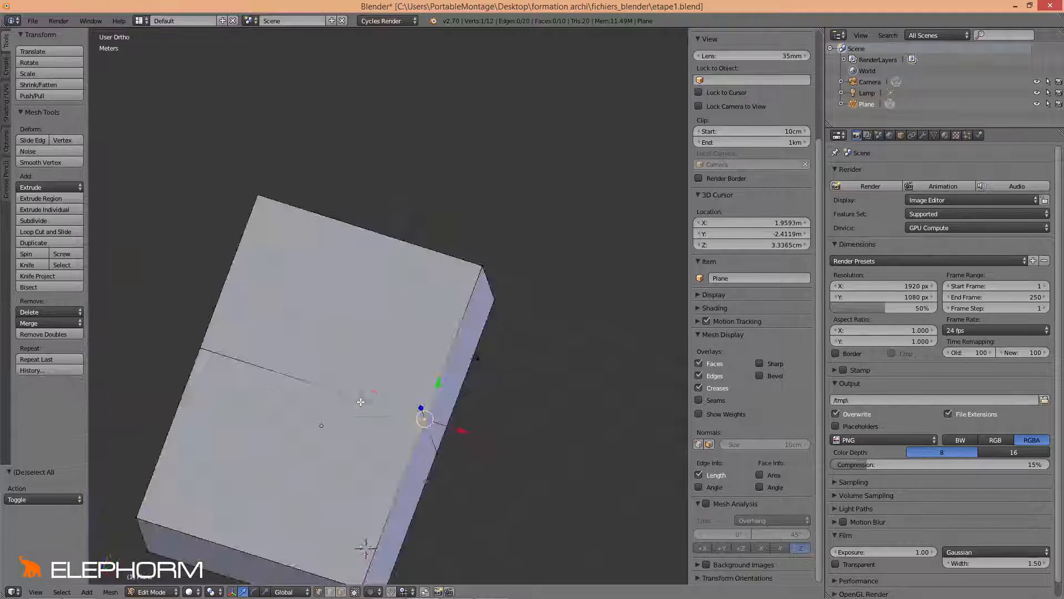
scroll(461, 349, up, 2)
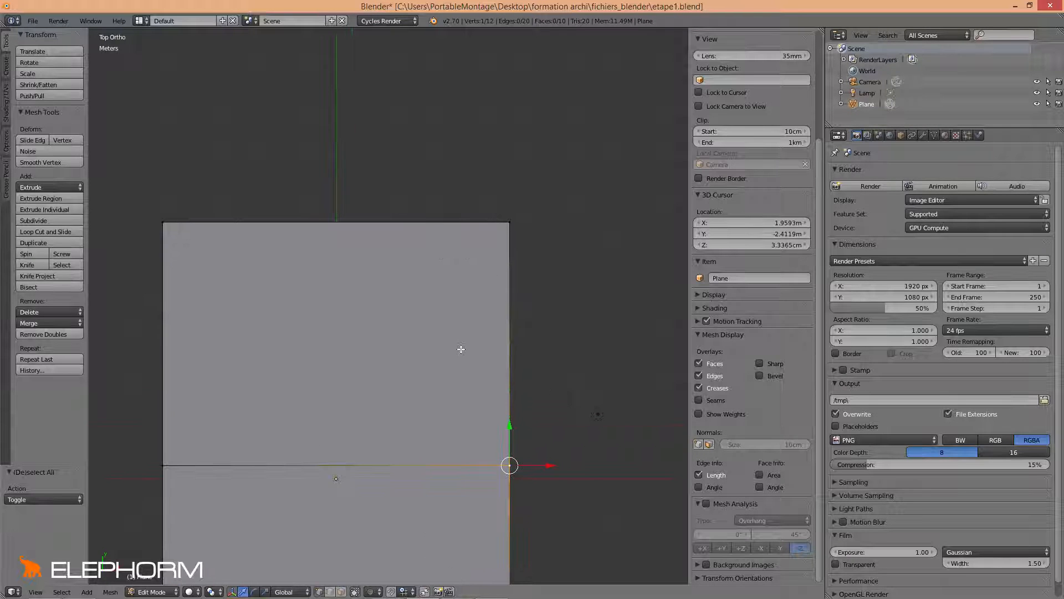
shift+middle_drag(495, 331, 492, 345)
key(ctrl+r)
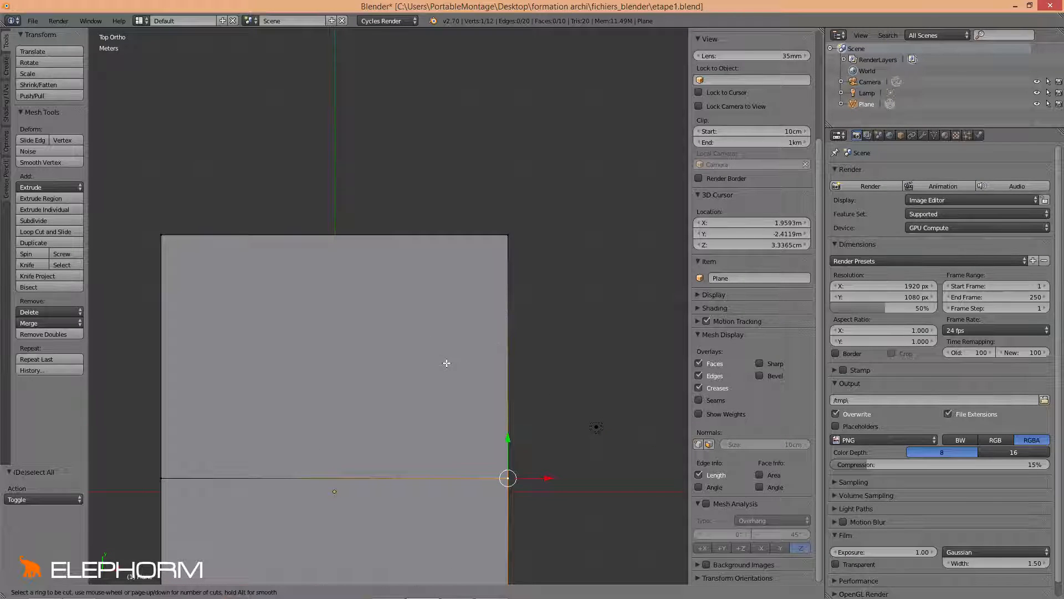
click(515, 366)
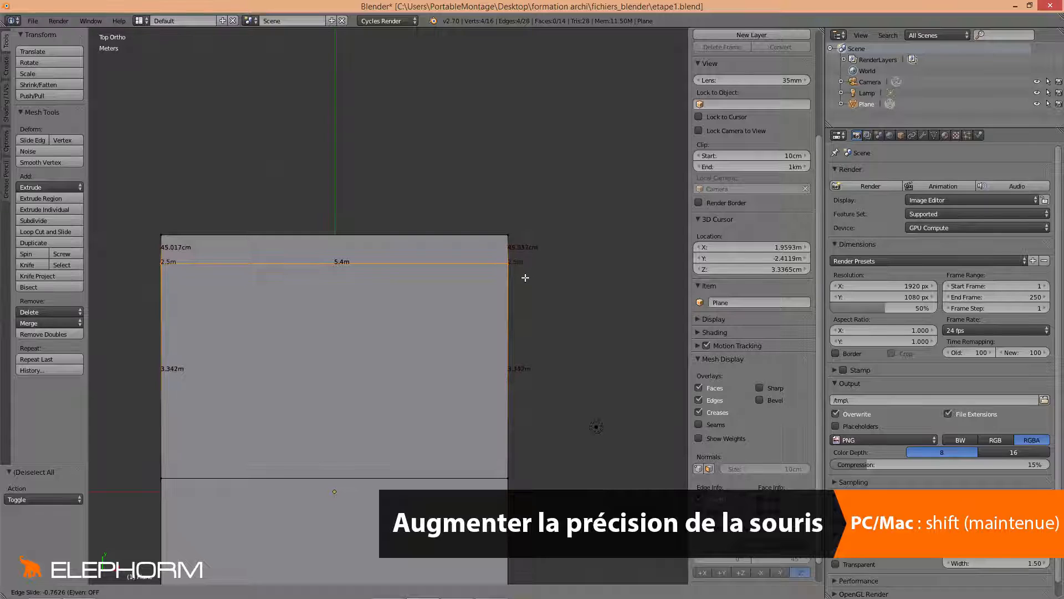
click(531, 275)
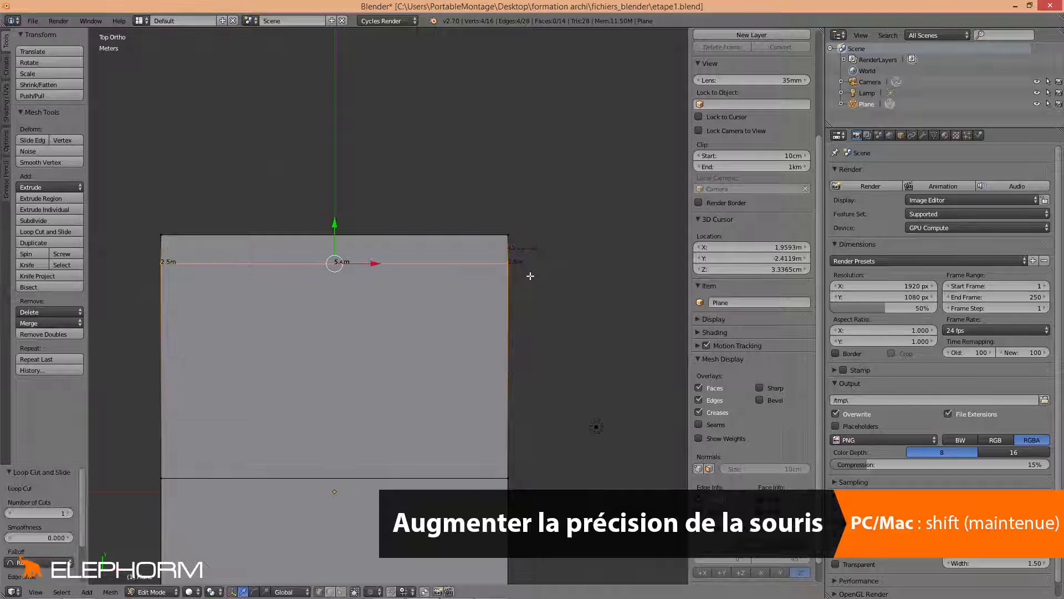
Nudge the second loop cut 0.116 mm along the Y axis
scroll(530, 276, up, 5)
shift+drag(530, 278, 262, 349)
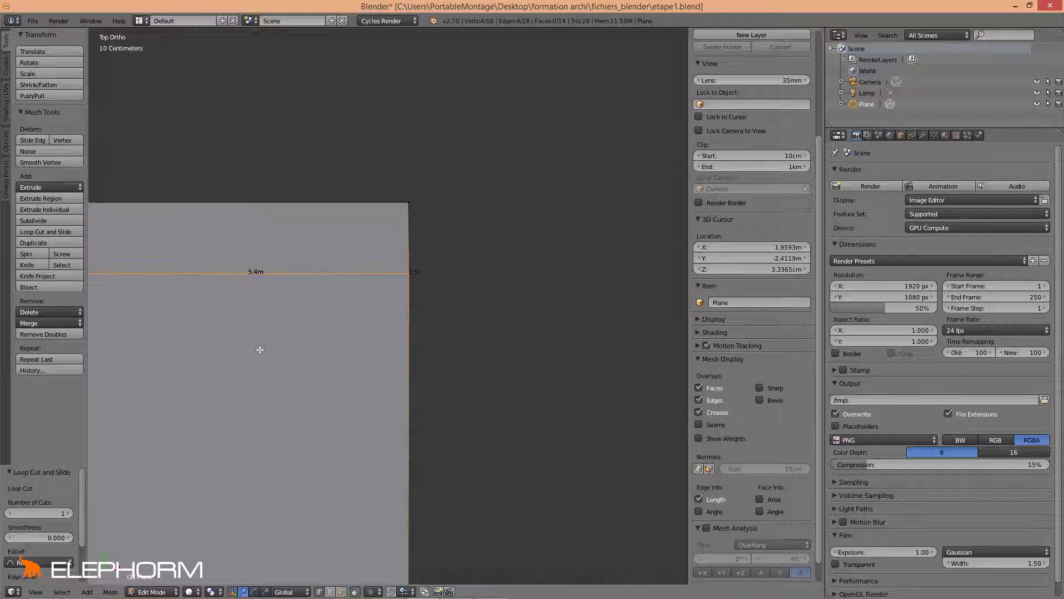
scroll(303, 343, up, 4)
shift+middle_drag(349, 306, 347, 421)
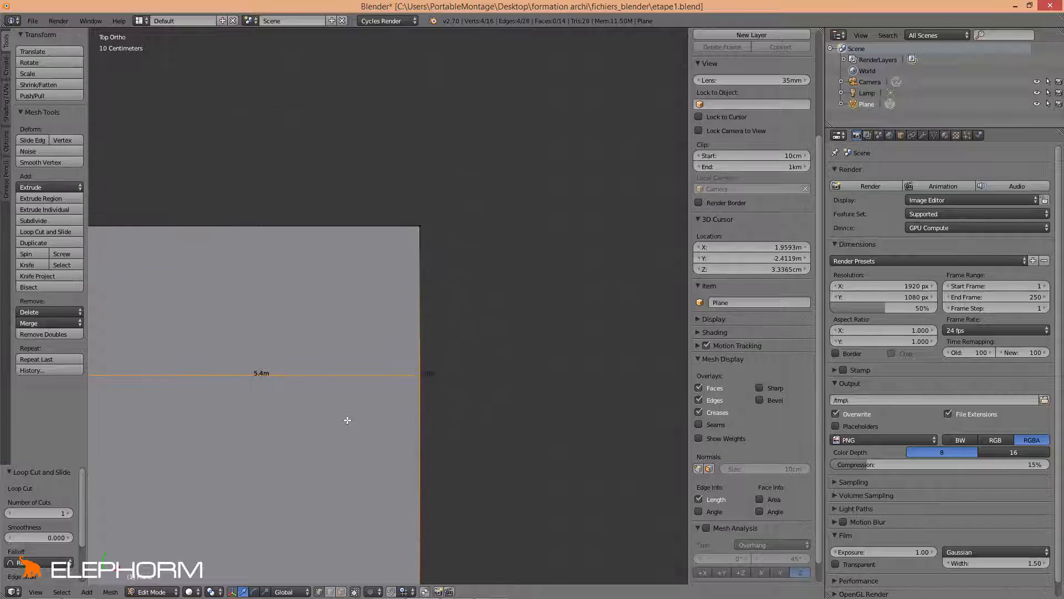
scroll(373, 418, up, 2)
shift+middle_drag(484, 423, 474, 393)
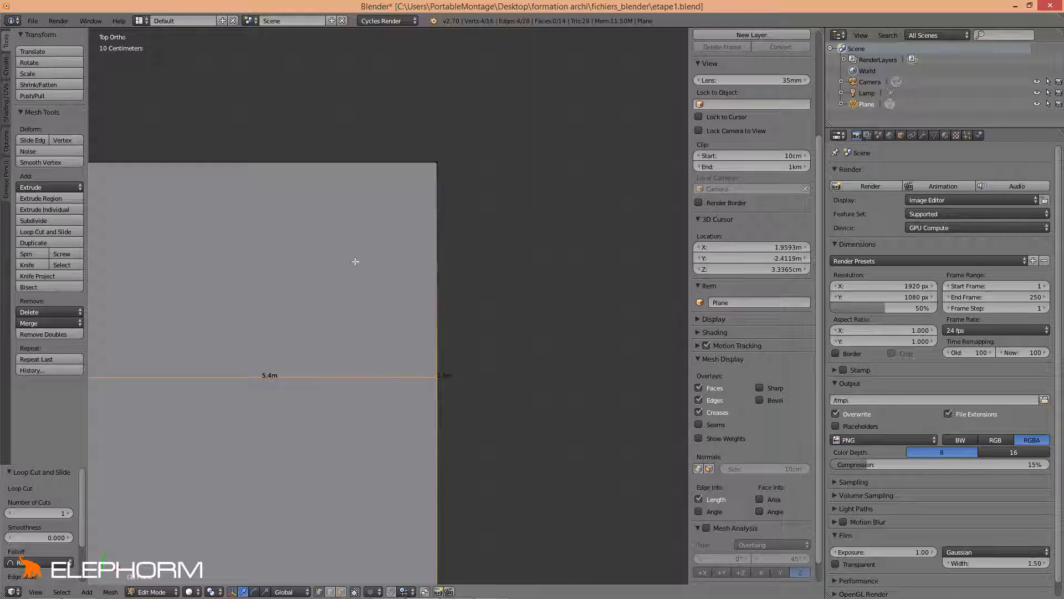
key(g)
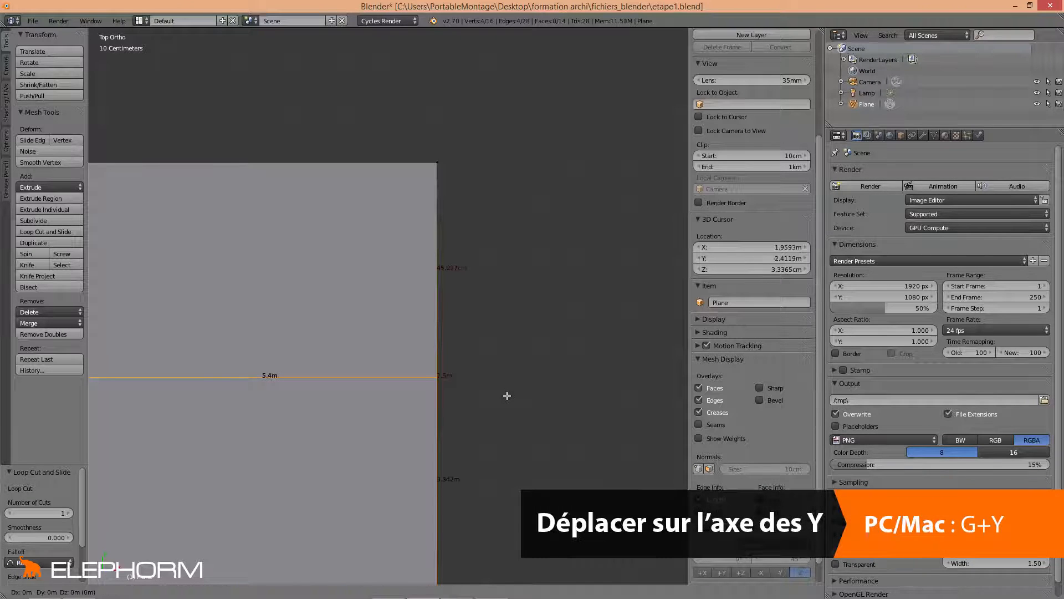
key(y)
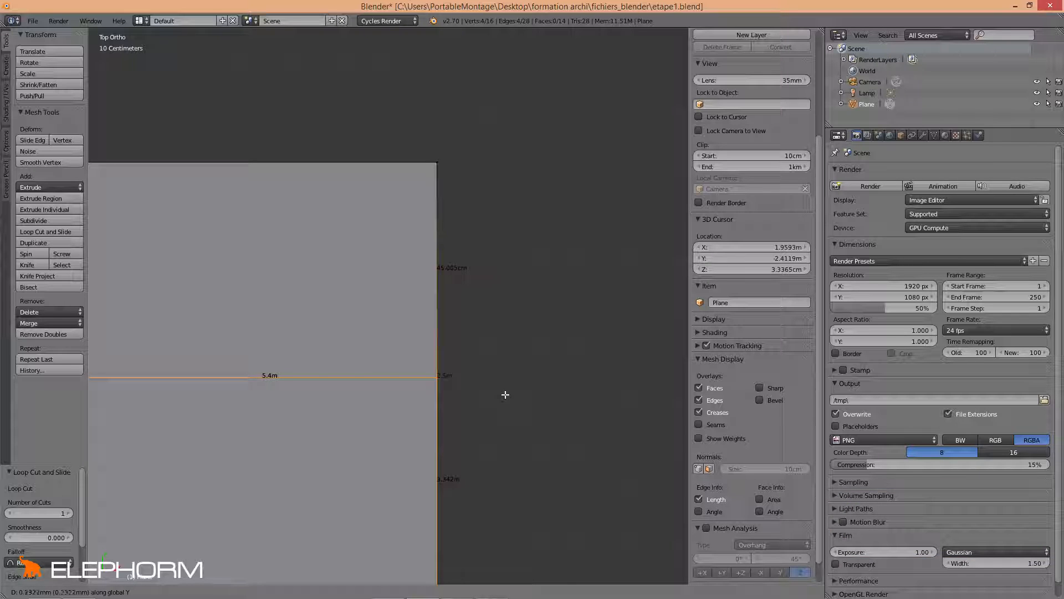
click(505, 395)
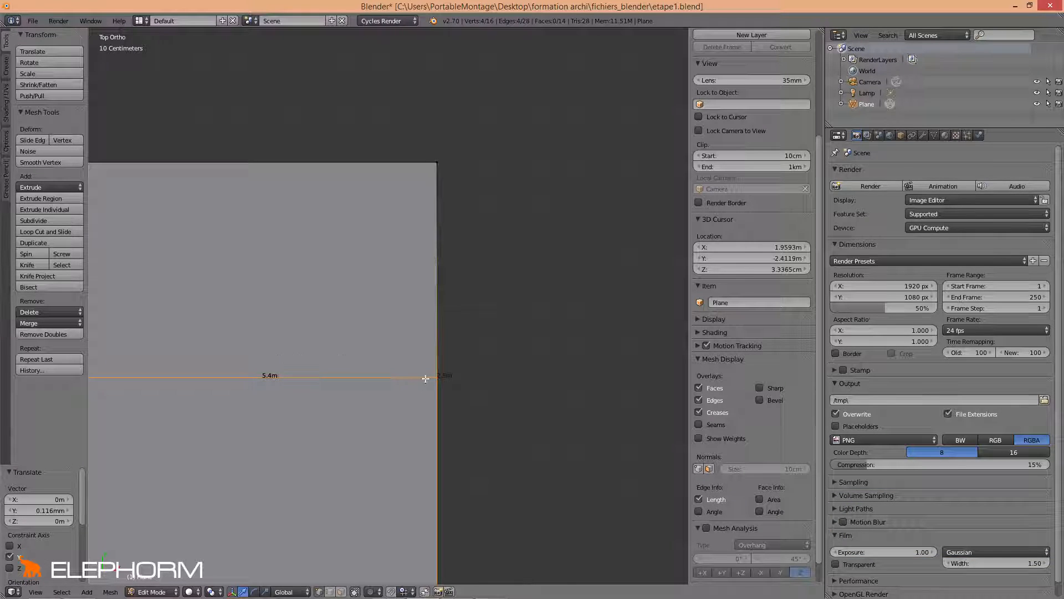
Add a lengthwise loop cut through the box in top view and slide it close to the +X side
scroll(433, 380, down, 1)
middle_drag(432, 380, 347, 280)
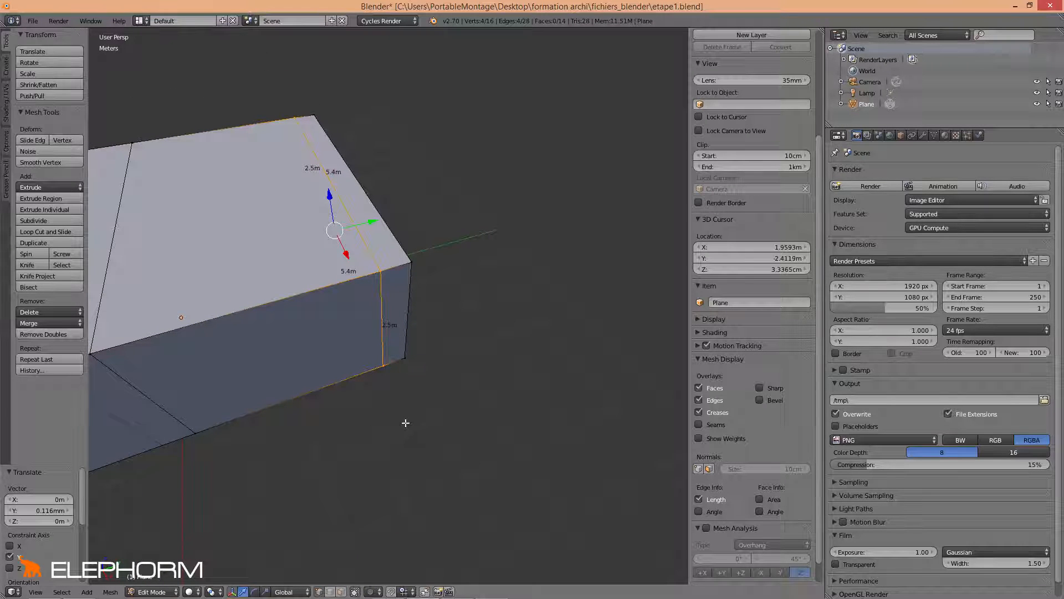
key(KP_7)
scroll(406, 423, down, 5)
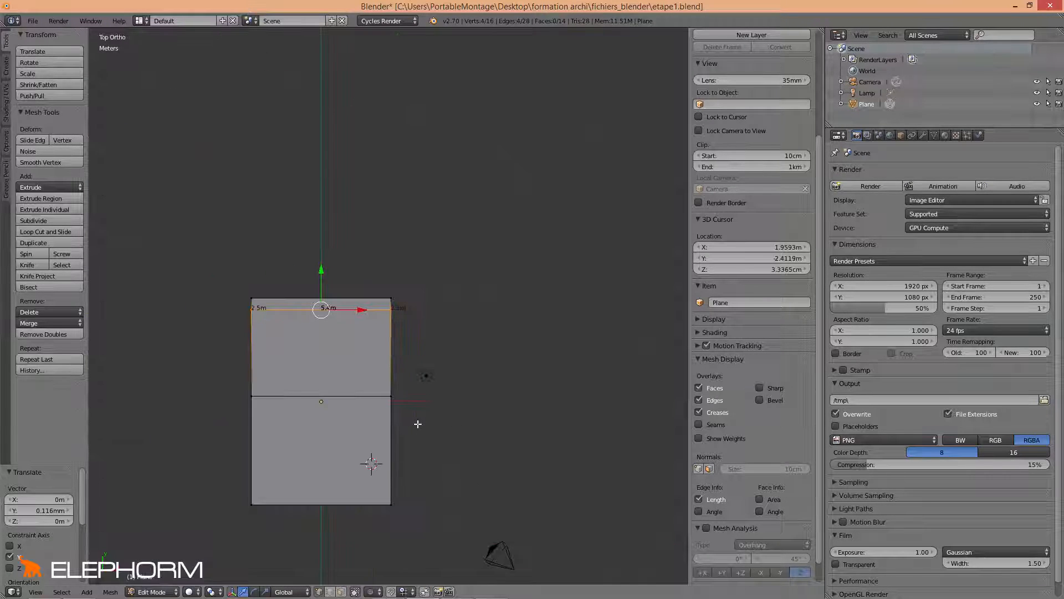
shift+middle_drag(415, 423, 442, 388)
scroll(435, 390, up, 1)
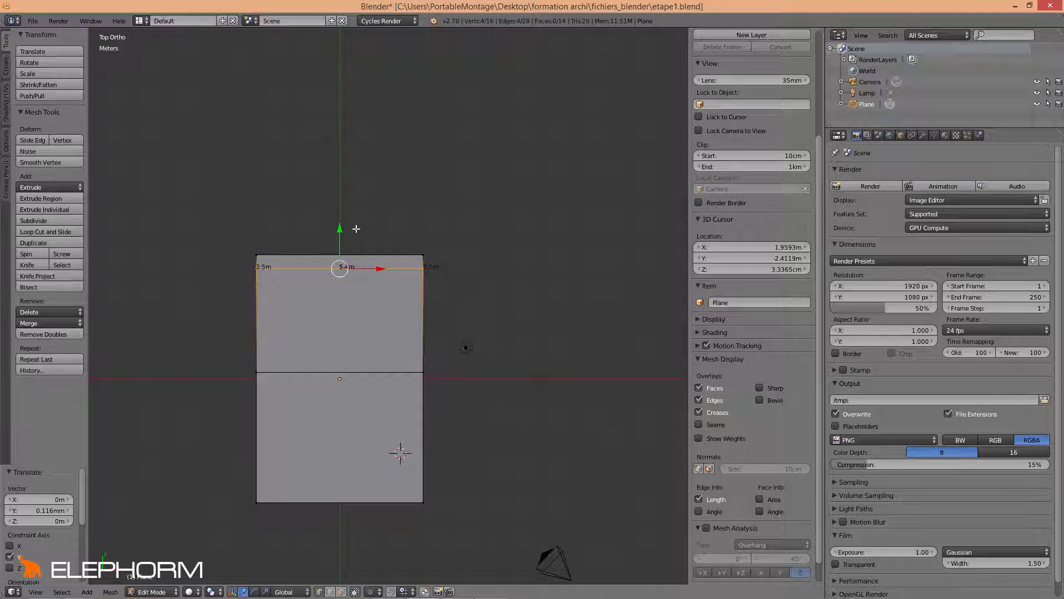
key(ctrl+r)
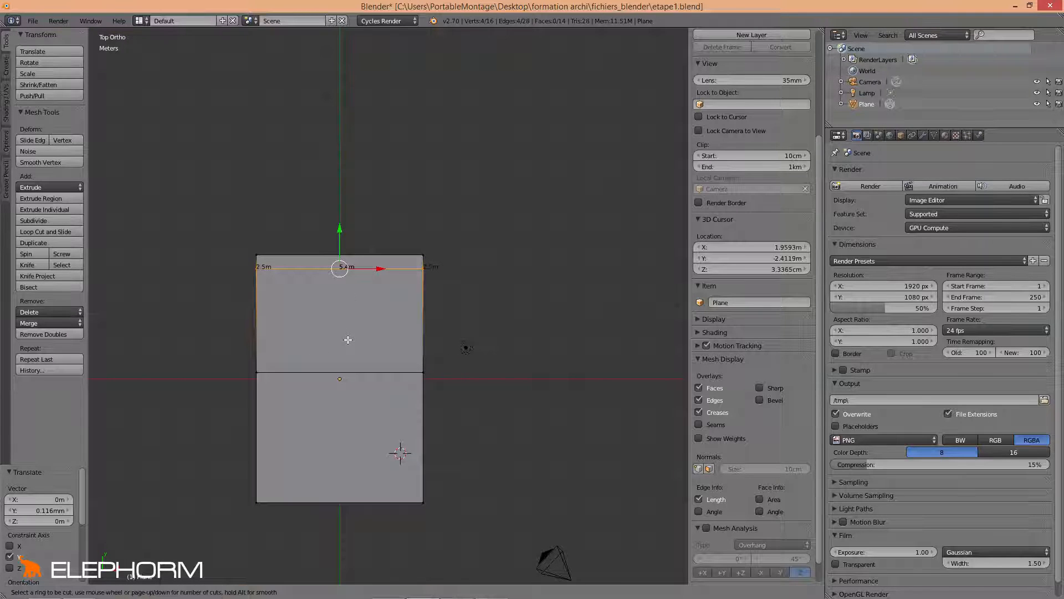
click(341, 266)
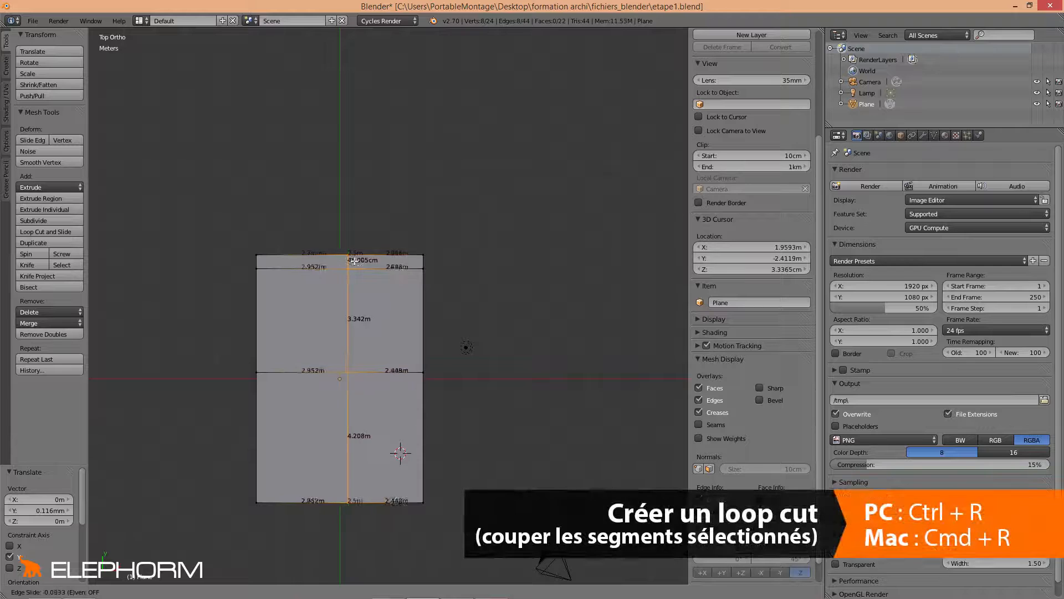
click(408, 281)
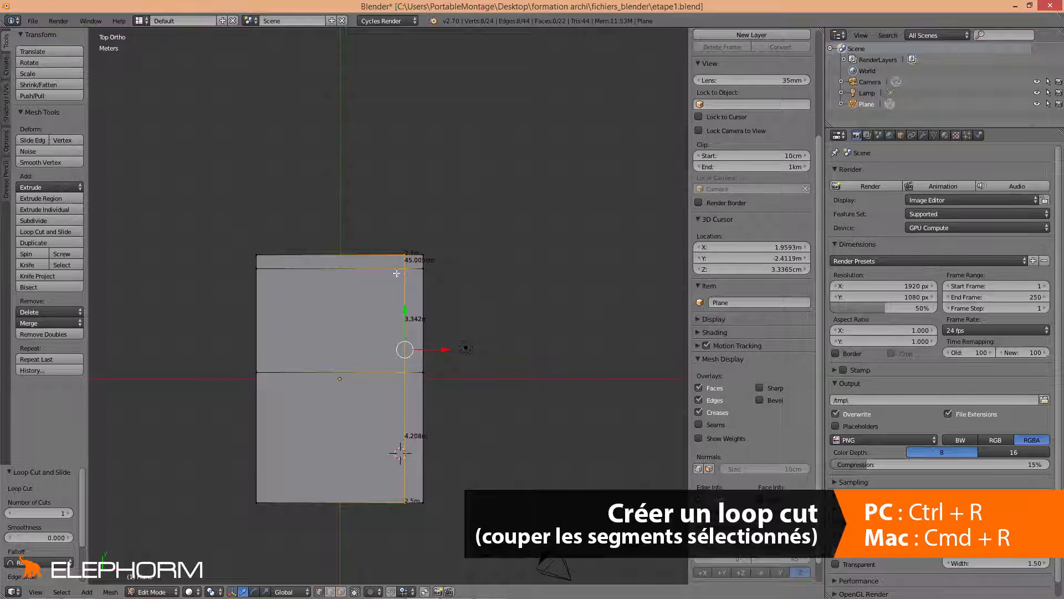
Move the lengthwise loop cut 19.359 cm along the X axis, leaving about 40 cm to the box's +X side
scroll(397, 273, up, 5)
shift+middle_drag(435, 272, 394, 337)
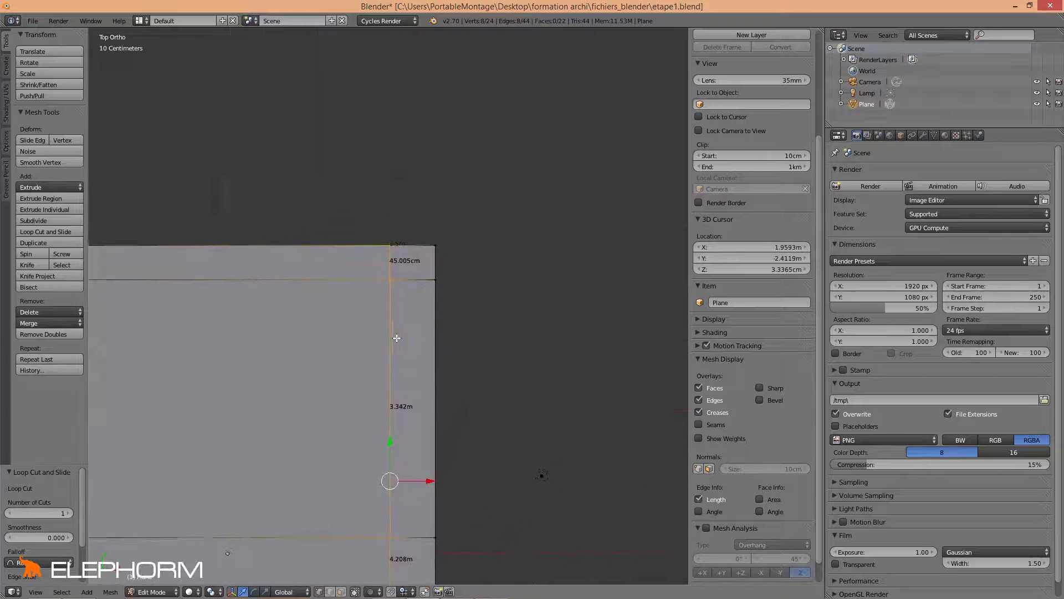
scroll(405, 317, up, 8)
shift+middle_drag(409, 301, 333, 470)
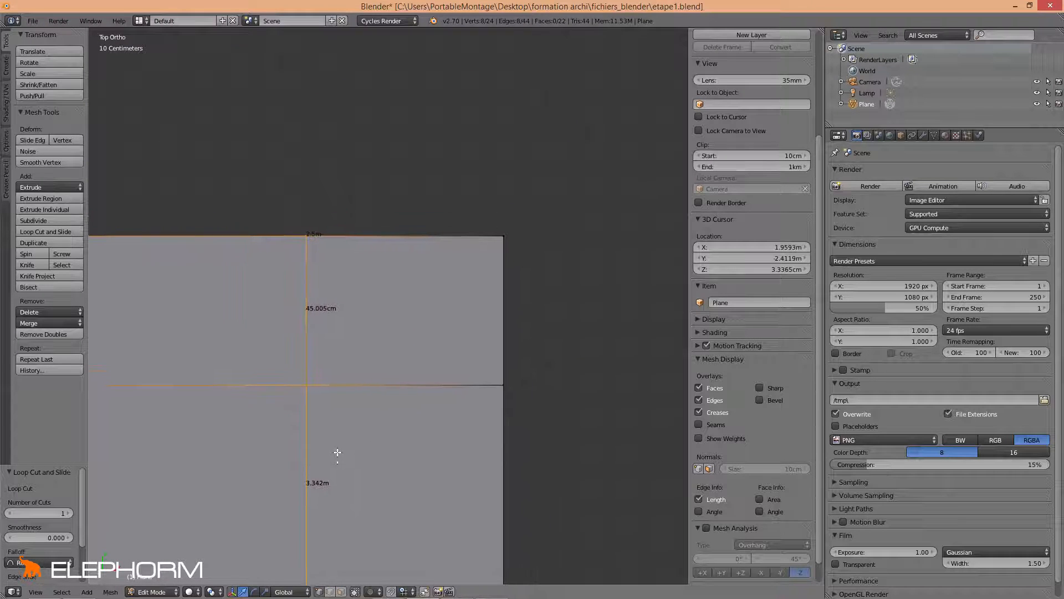
scroll(337, 451, up, 3)
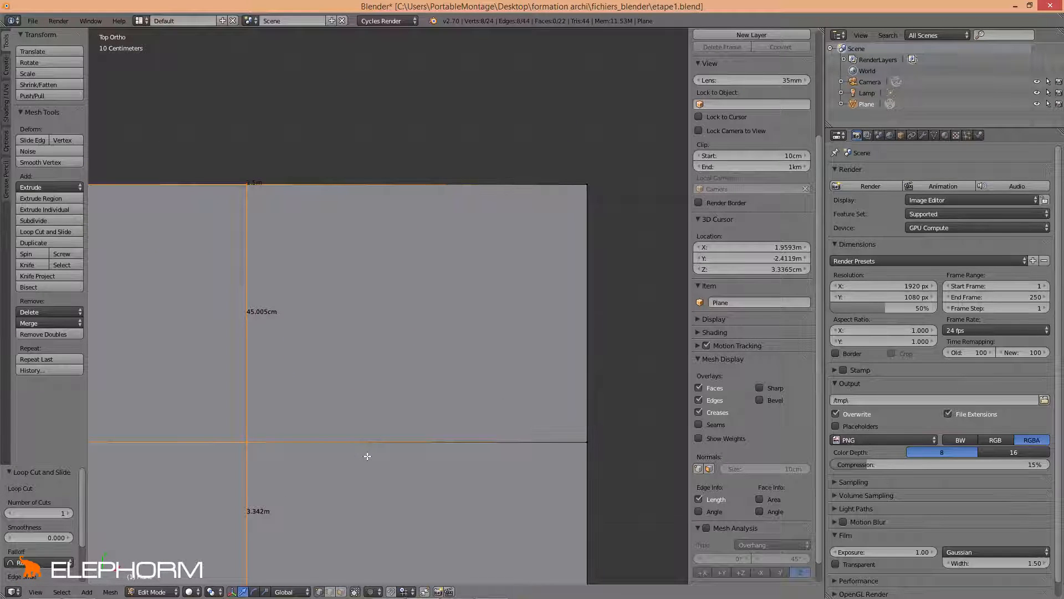
shift+middle_drag(368, 458, 359, 427)
key(g)
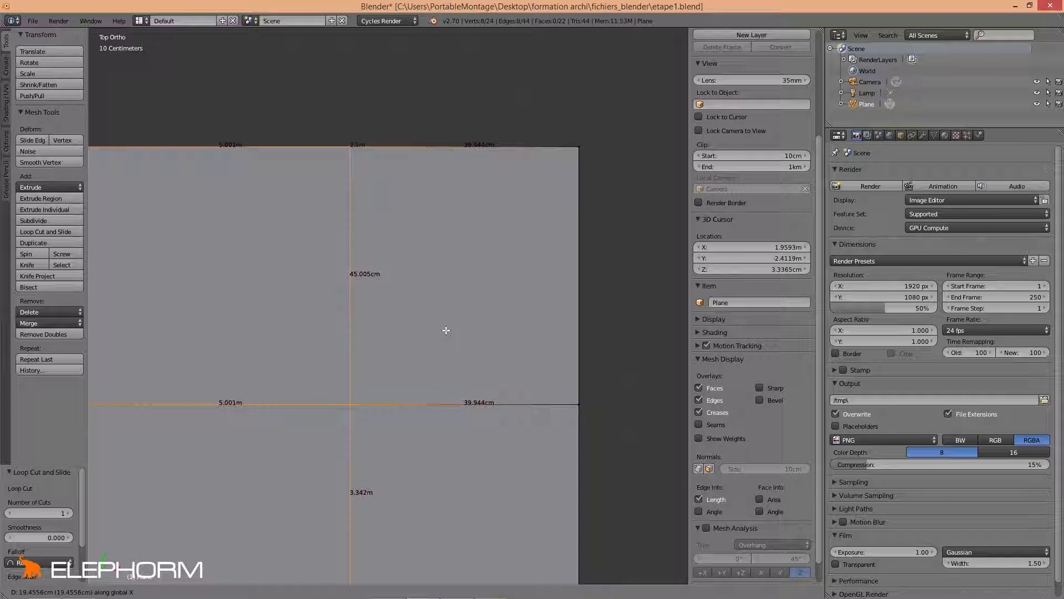
click(446, 330)
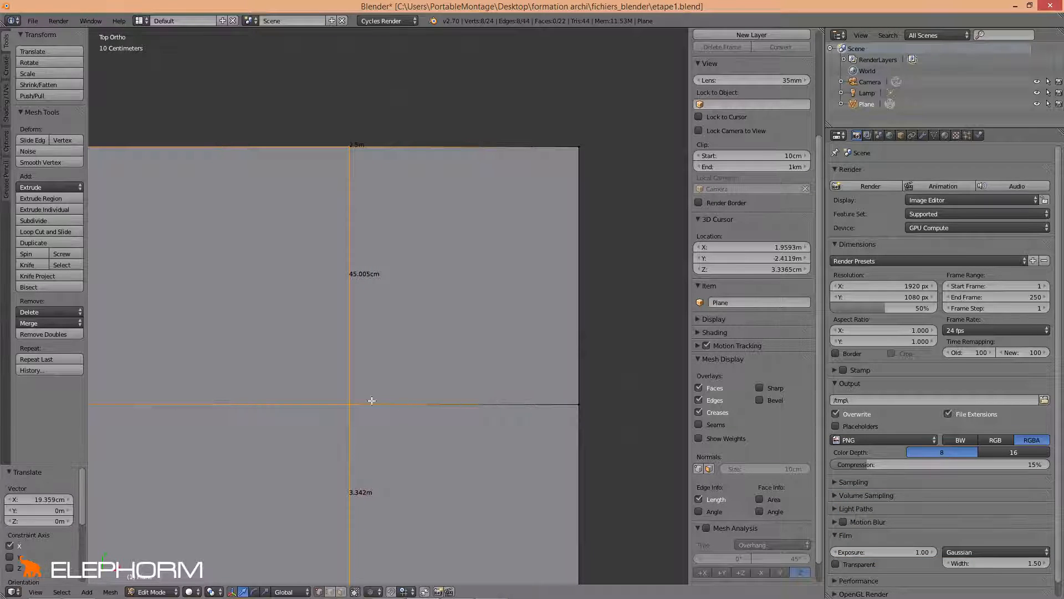
Add a horizontal loop cut around the box's walls and slide it up close to the ceiling
middle_drag(309, 406, 381, 335)
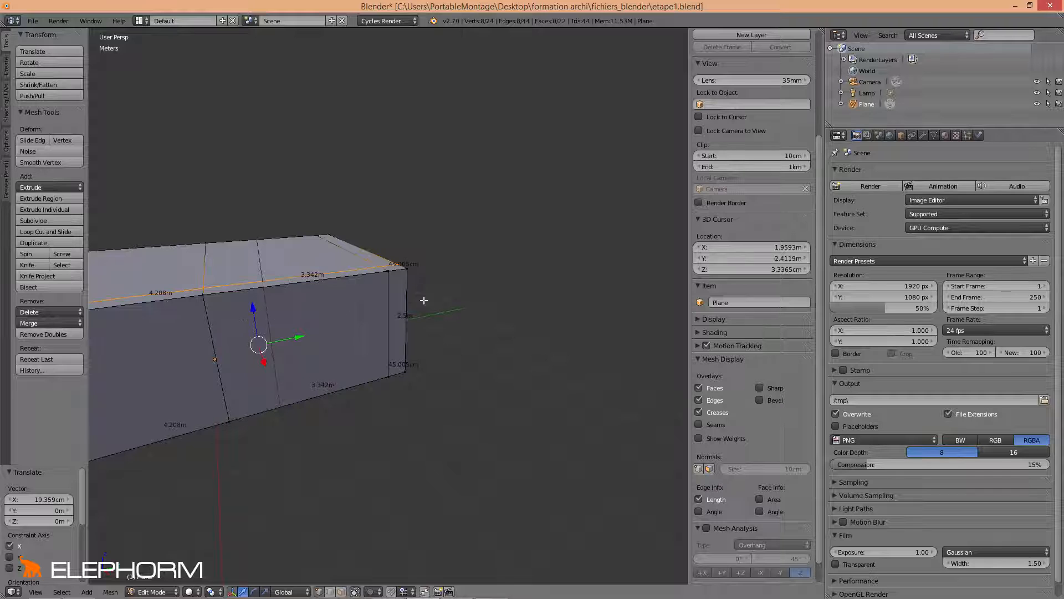
middle_drag(416, 285, 383, 276)
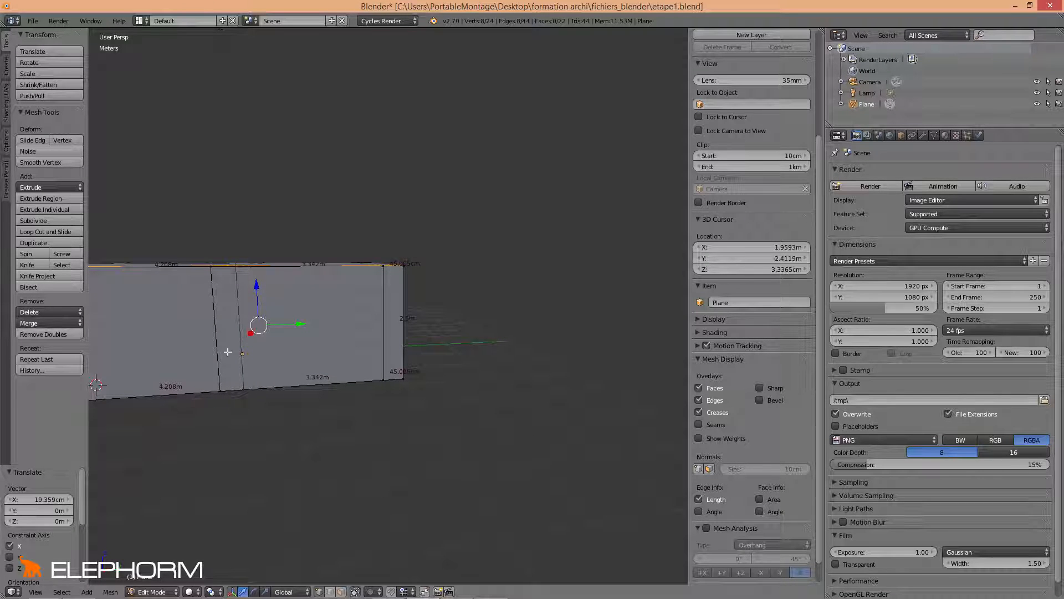
middle_drag(224, 316, 185, 307)
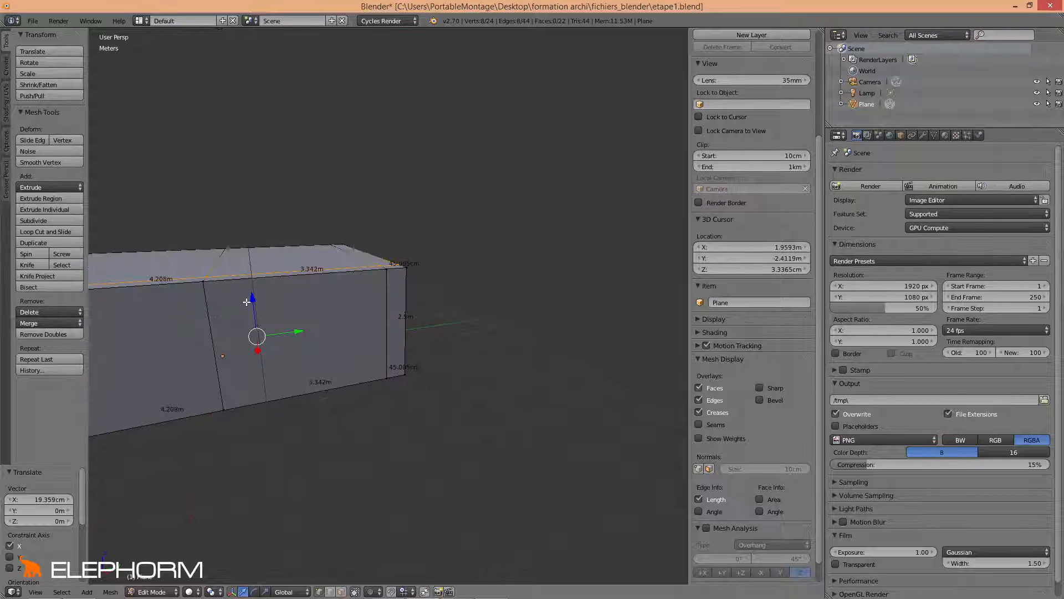
scroll(247, 301, up, 4)
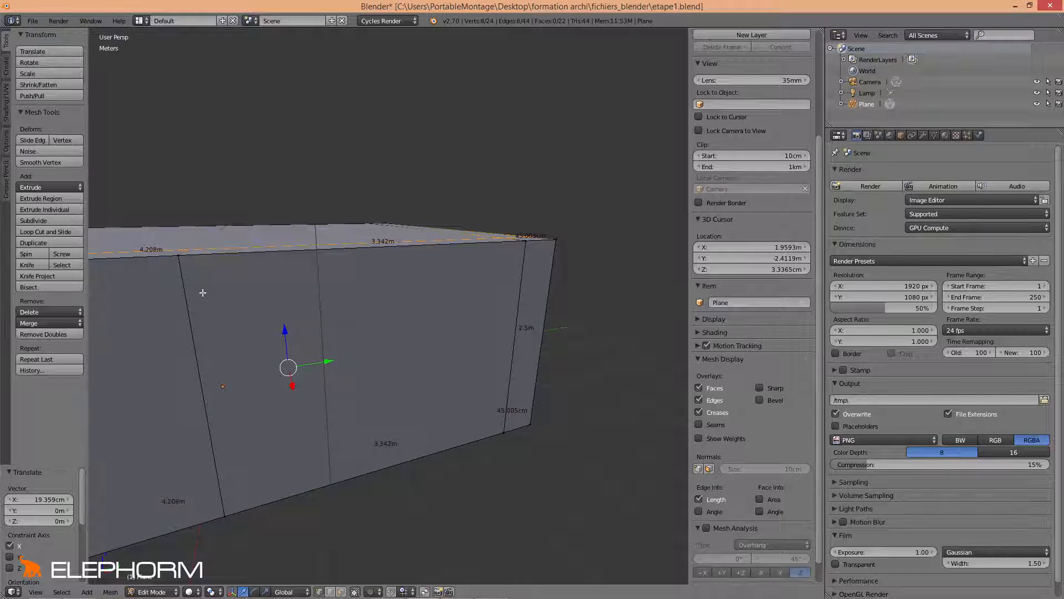
middle_drag(316, 360, 334, 361)
key(ctrl+r)
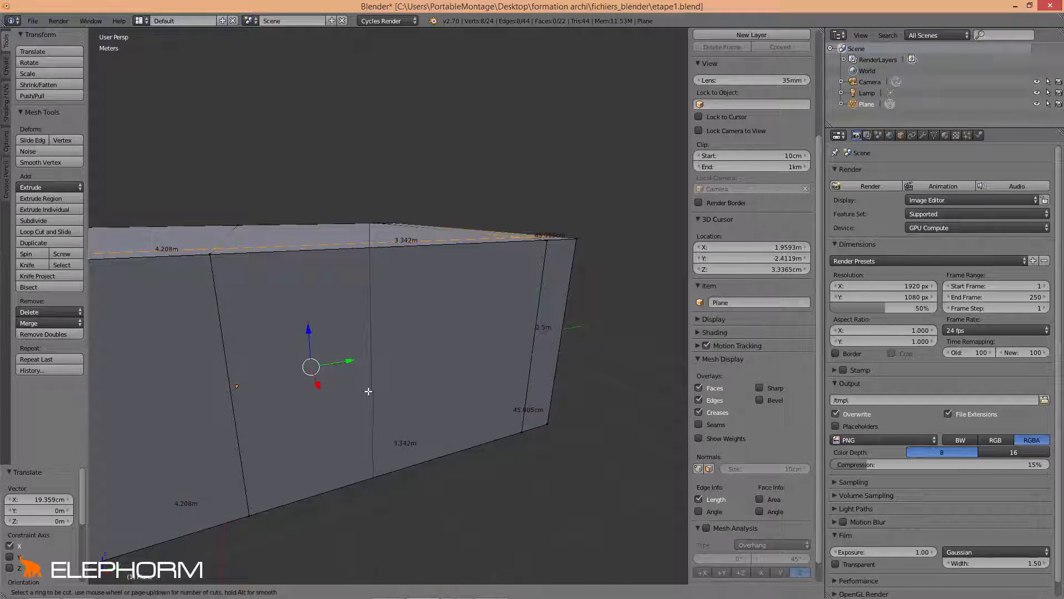
click(546, 363)
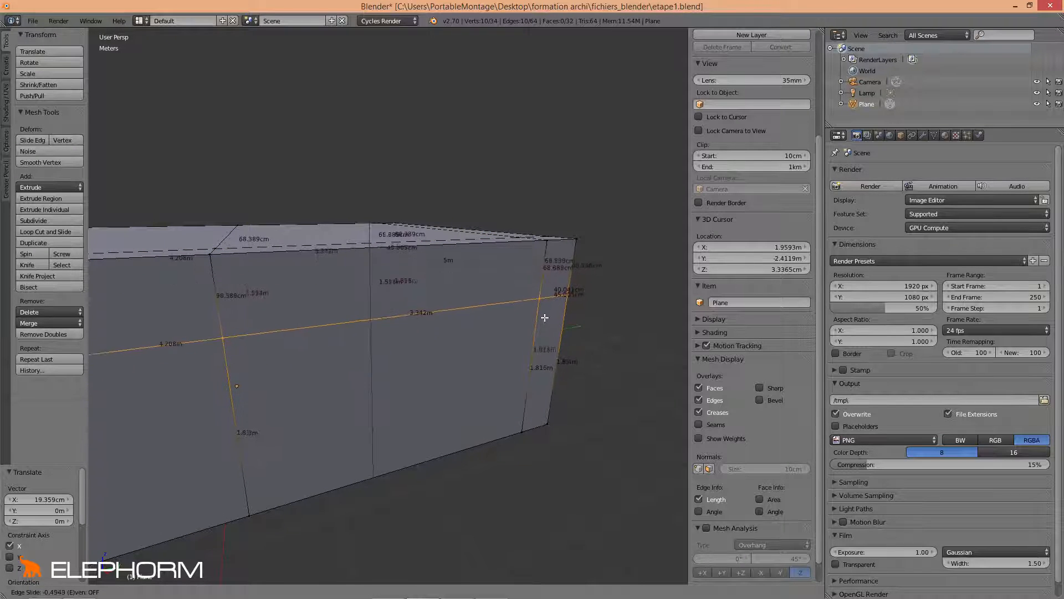
click(541, 281)
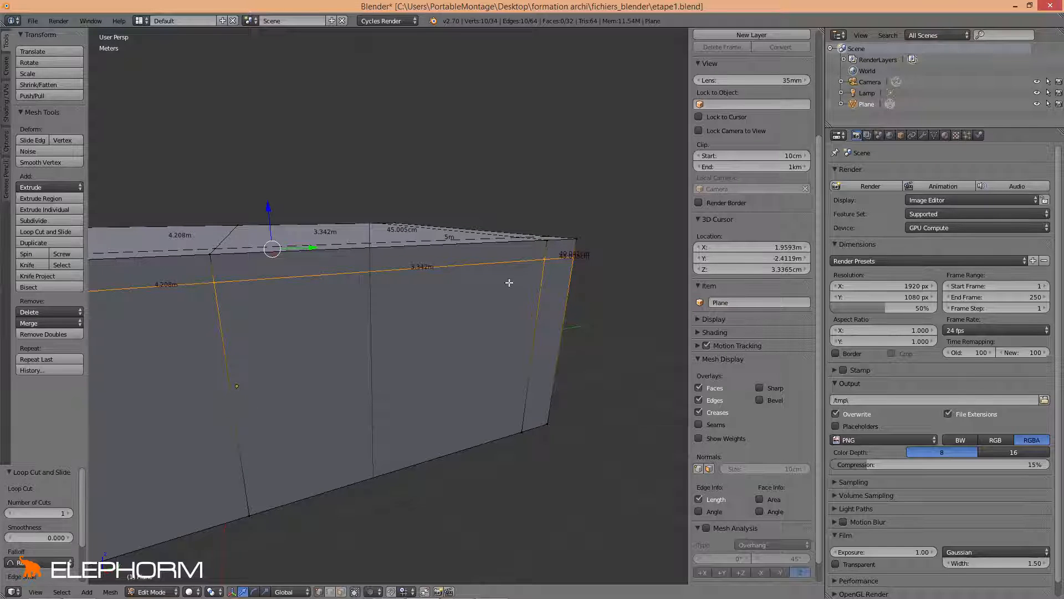
Raise the horizontal loop cut 5.38 cm along the Z axis in right view, about 16 cm below the box's top
key(KP_3)
scroll(508, 282, up, 6)
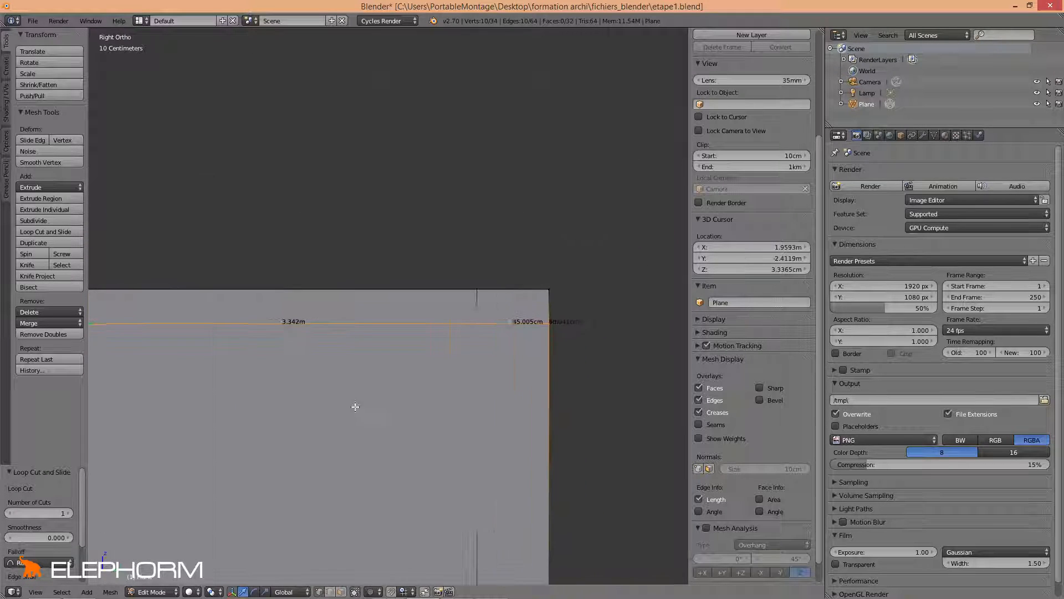
scroll(396, 387, up, 1)
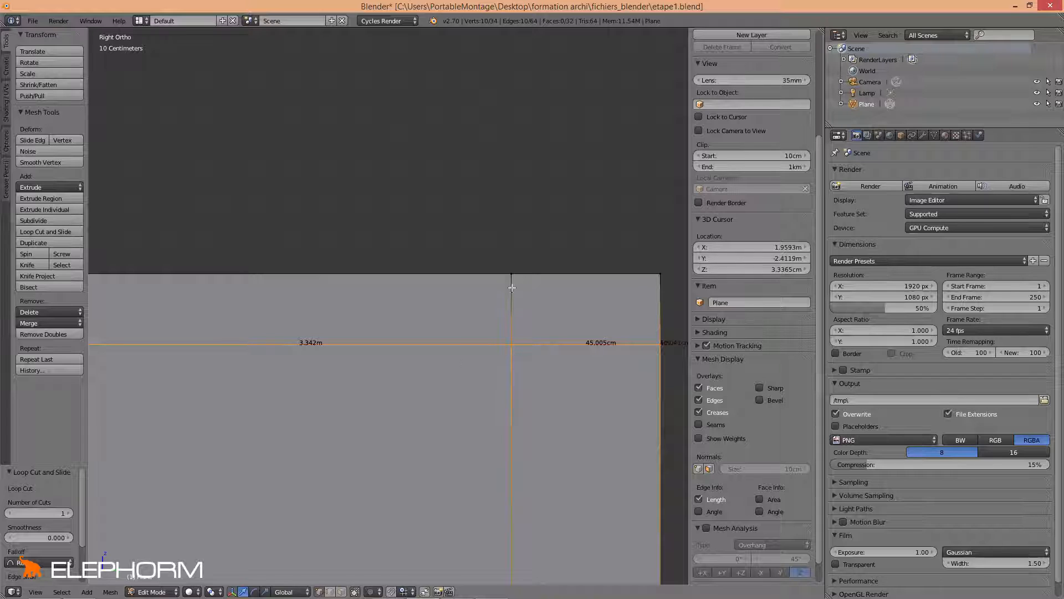
shift+middle_drag(523, 352, 368, 327)
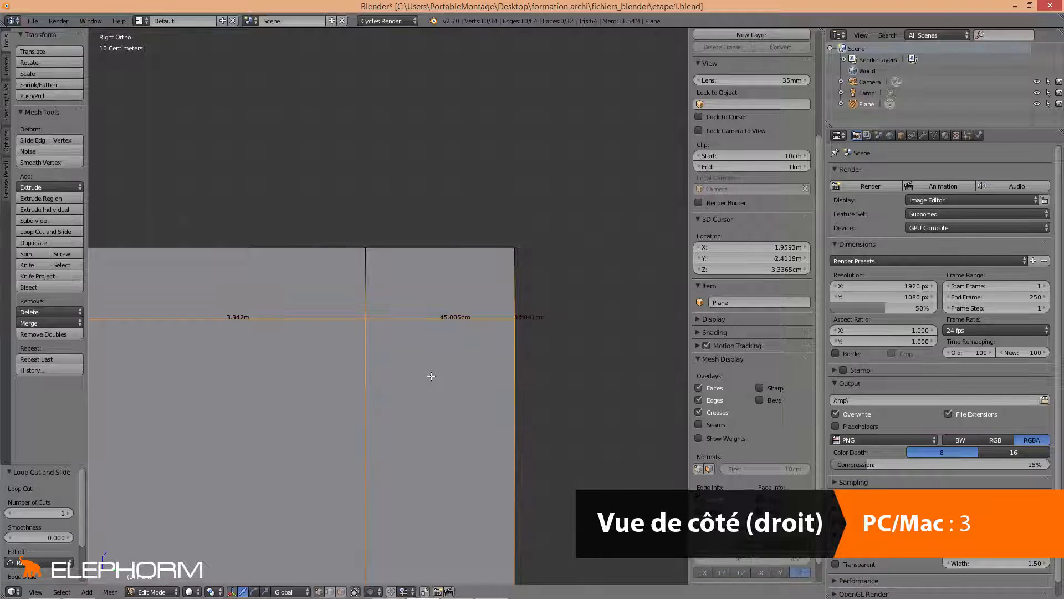
scroll(434, 370, up, 1)
key(g)
key(z)
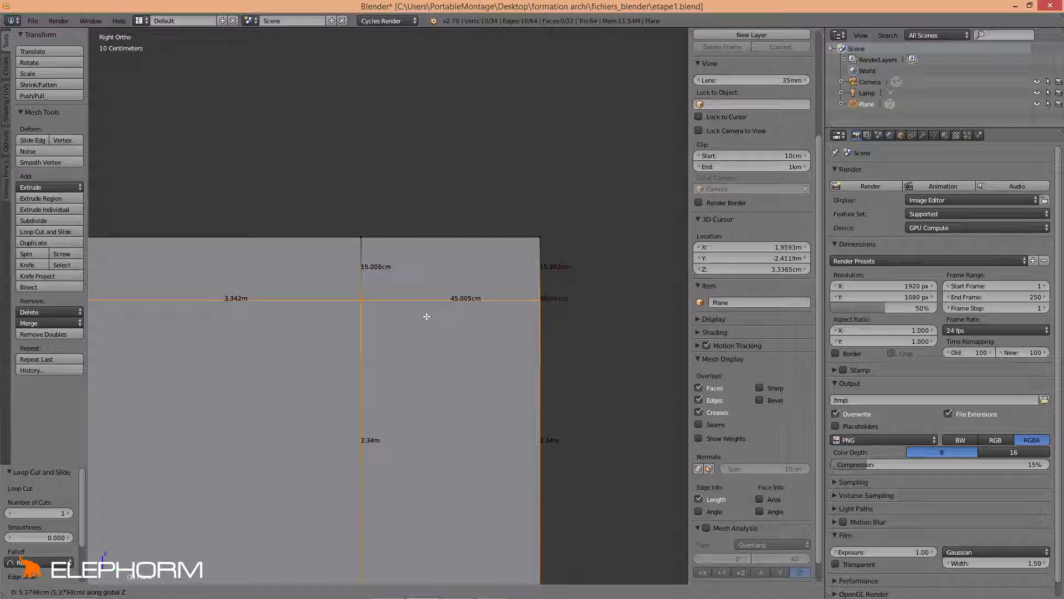
click(426, 316)
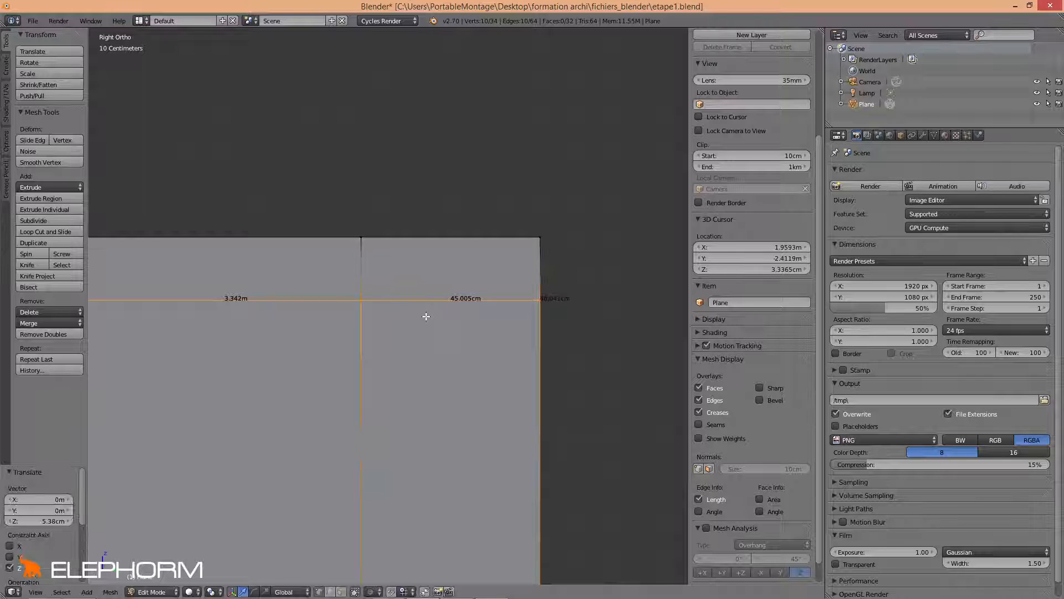
Add a loop cut across the box's width in top view and slide it close to the middle cut, on its -Y side
scroll(423, 316, down, 8)
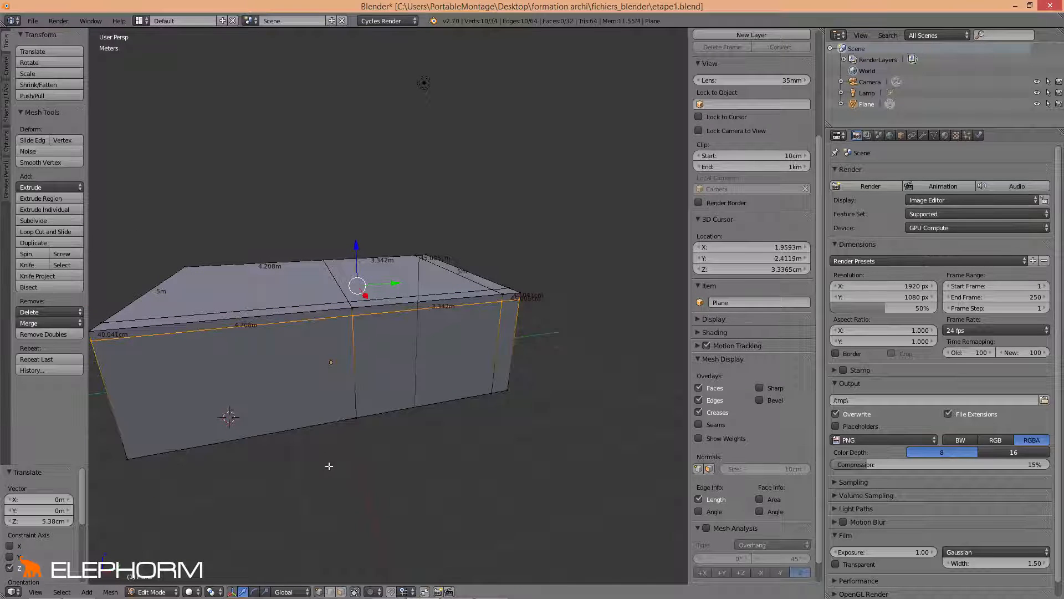
key(KP_7)
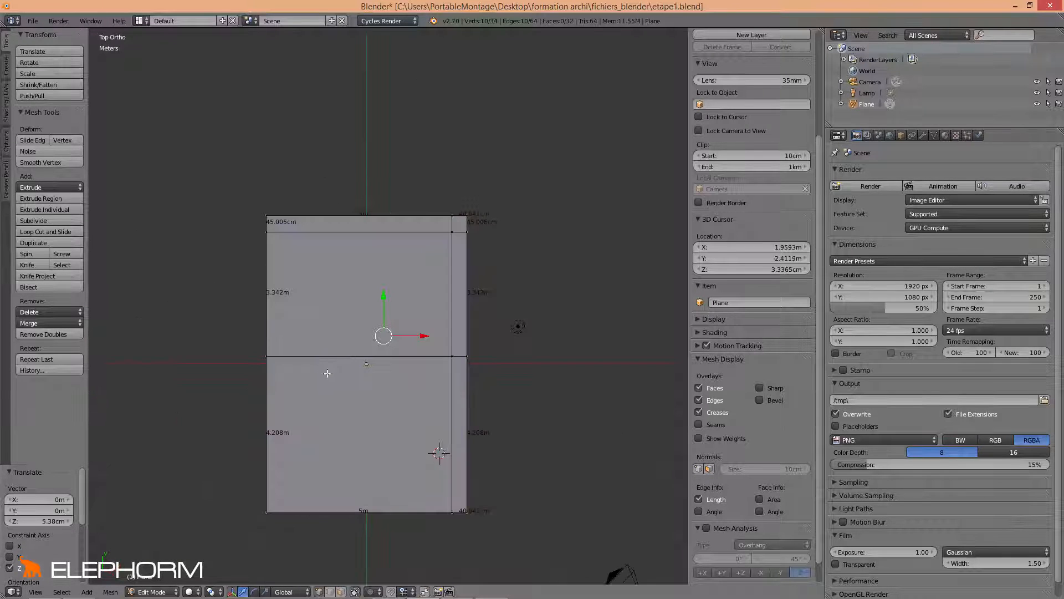
shift+middle_drag(434, 418, 393, 403)
scroll(393, 404, up, 1)
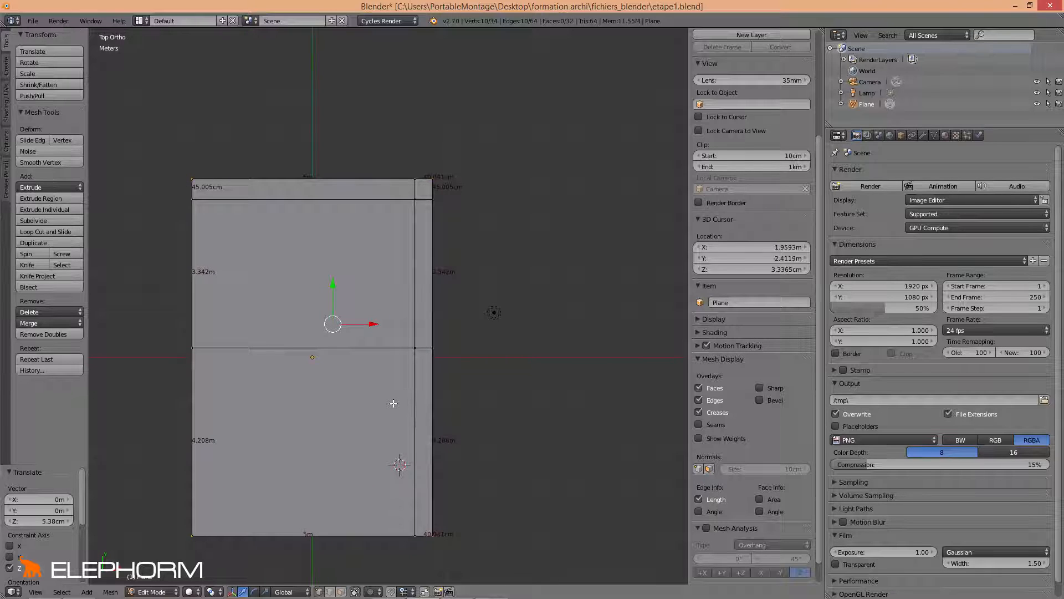
key(ctrl+r)
click(424, 431)
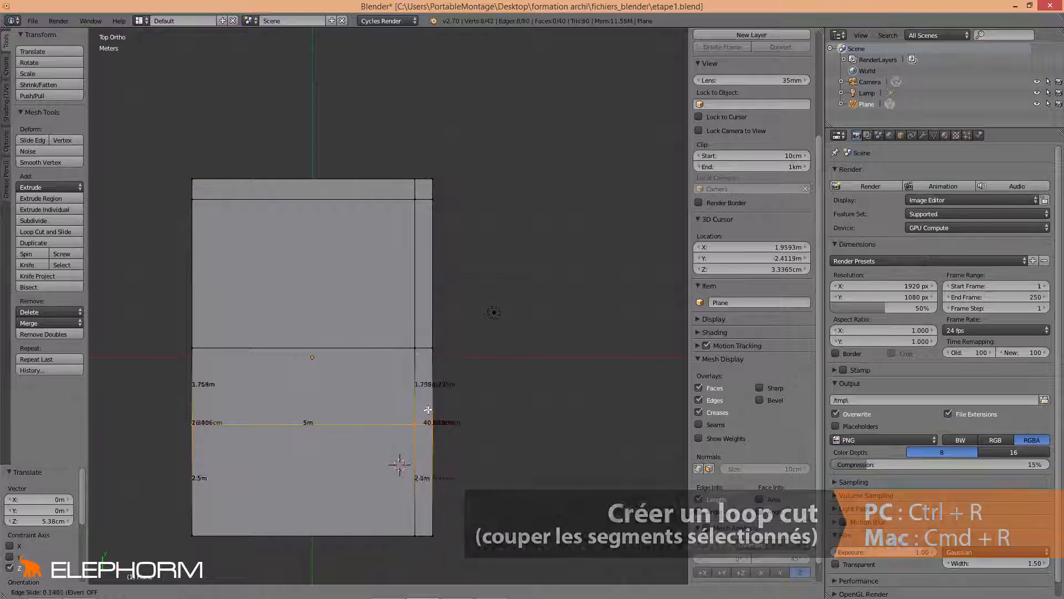
click(438, 356)
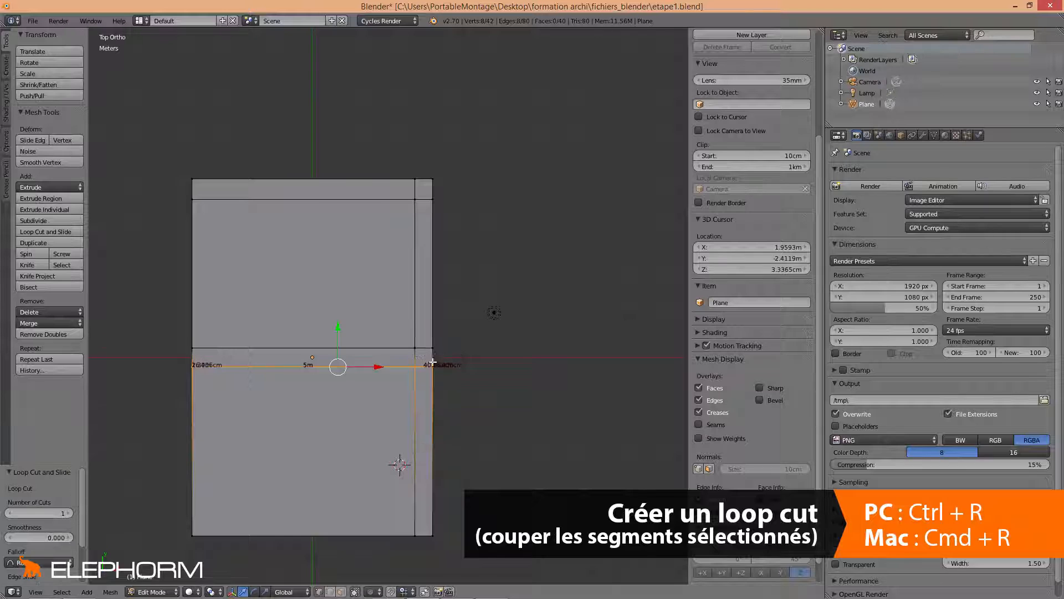
In face select mode, delete the large +X wall face between the narrow central pillar and the +Y end strip
middle_drag(435, 358, 371, 421)
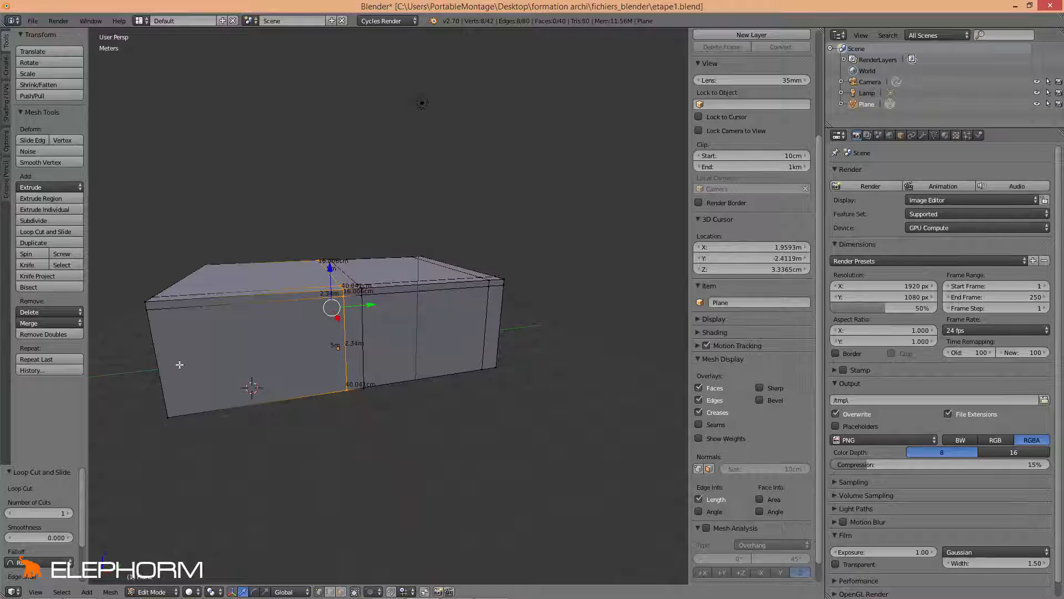
scroll(304, 409, up, 3)
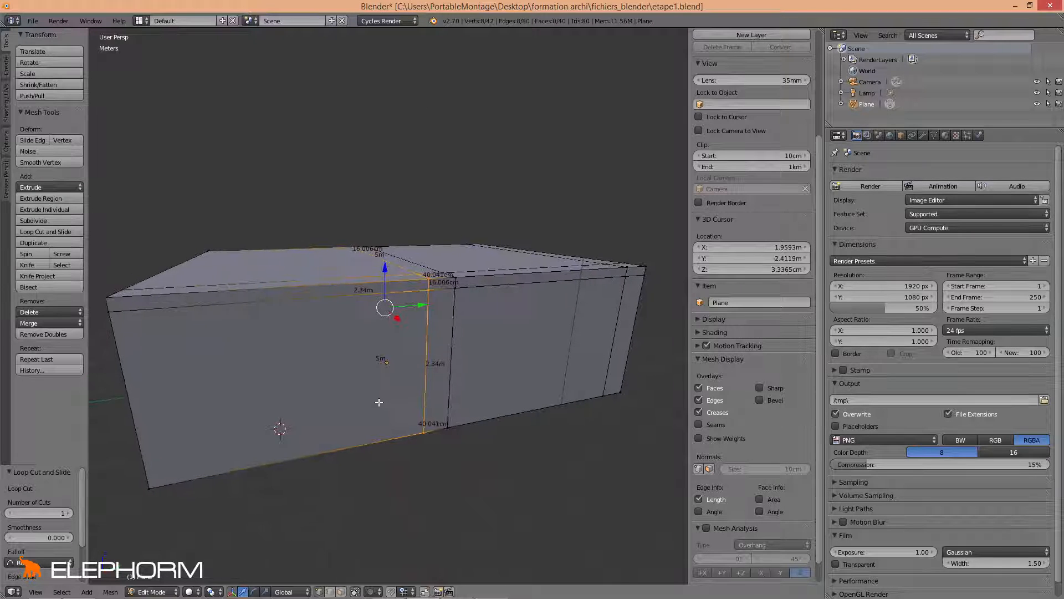
scroll(333, 556, down, 1)
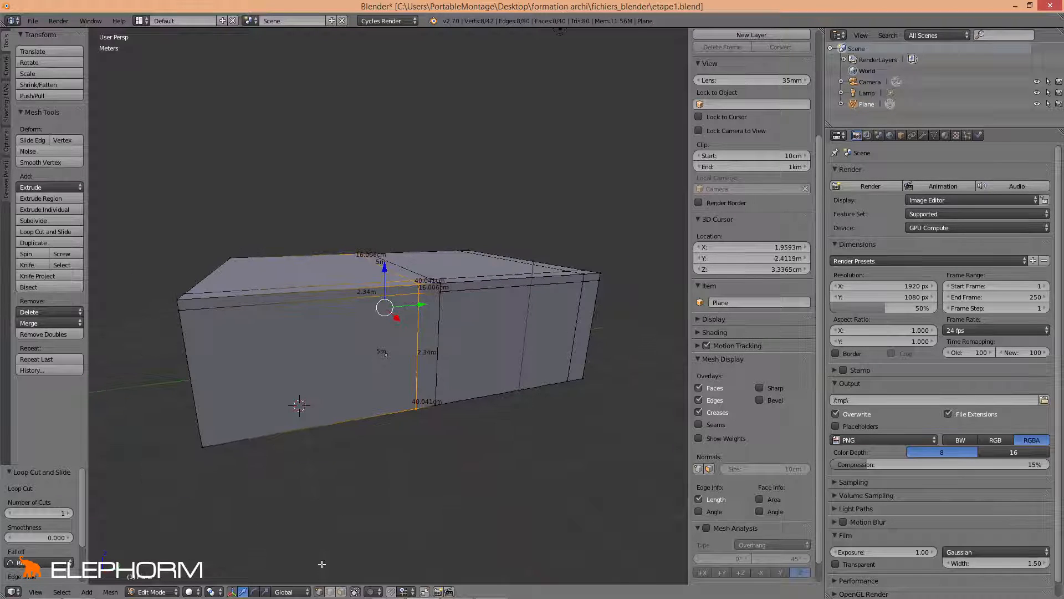
click(340, 591)
right_click(512, 344)
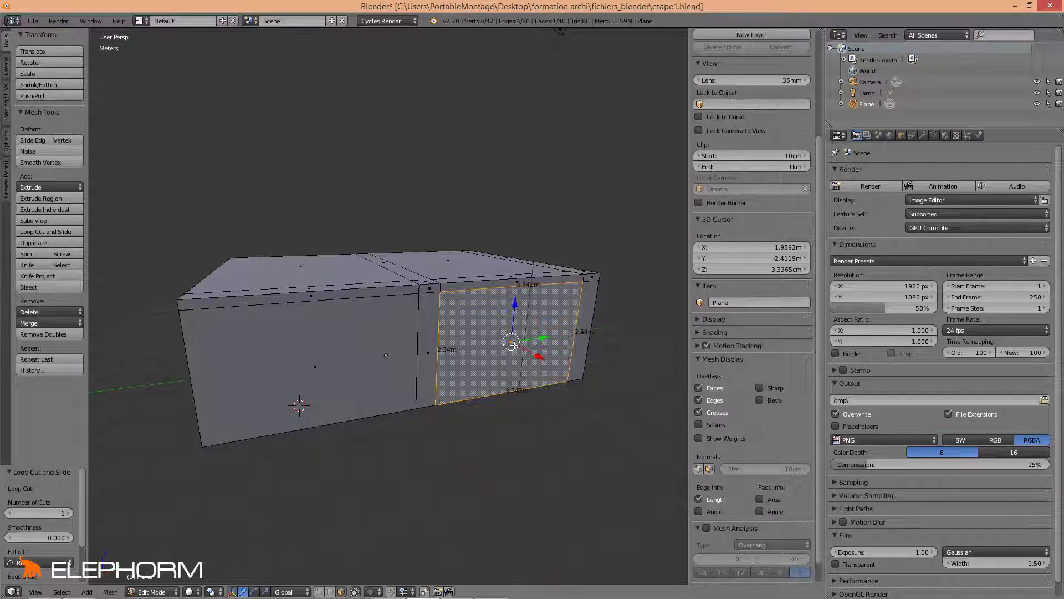
key(x)
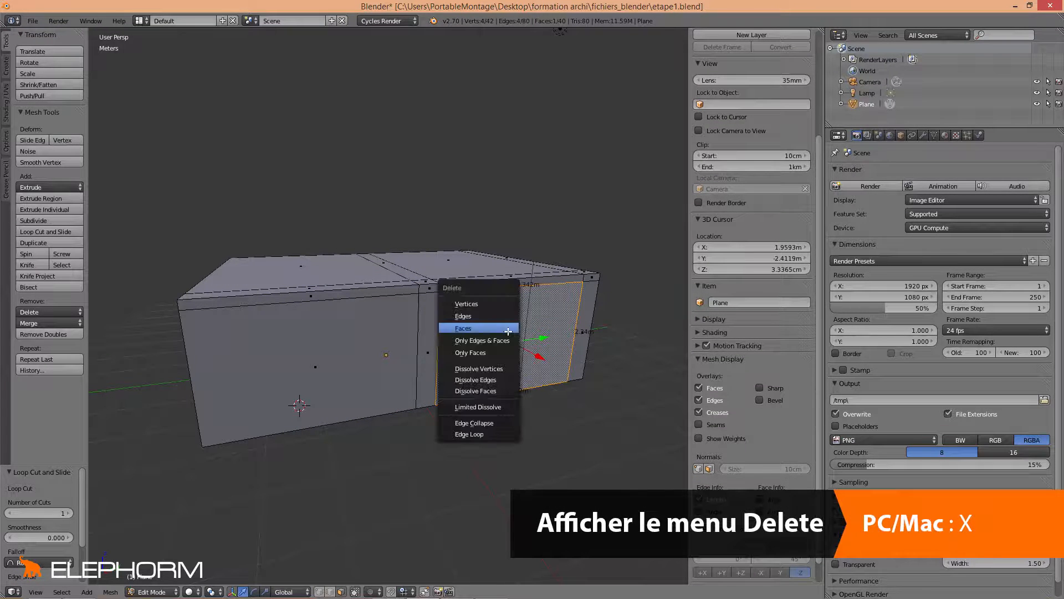
click(486, 328)
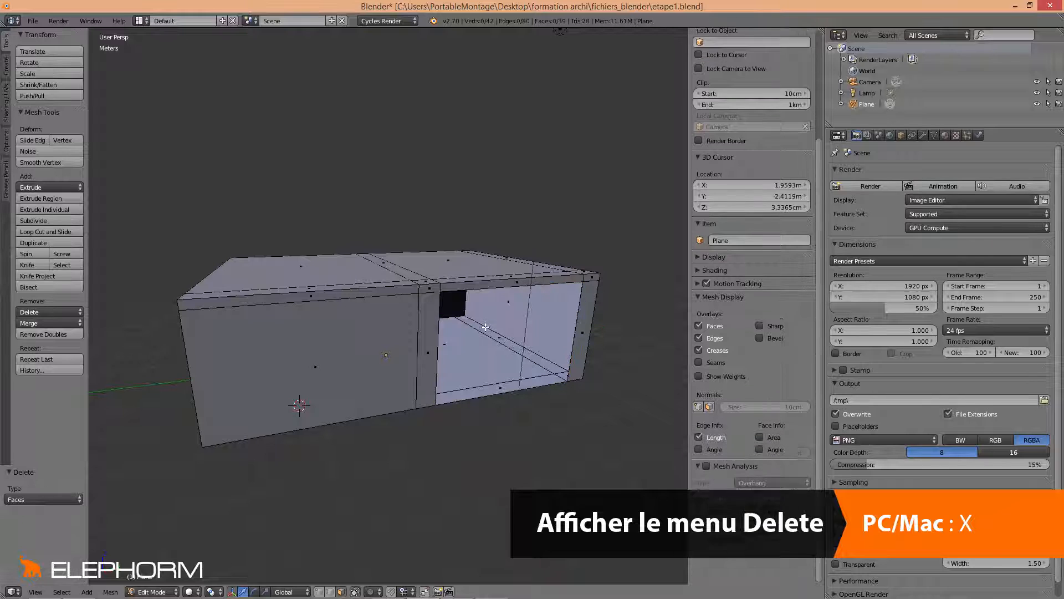
Delete the large +X wall face on the -Y side of the narrow central pillar
right_click(321, 371)
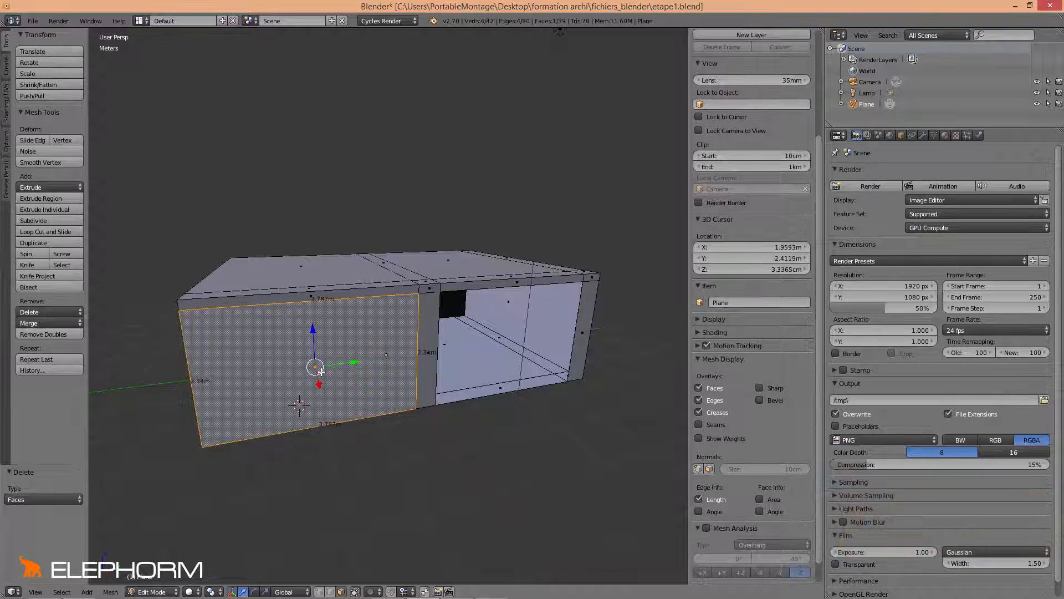
key(x)
click(321, 371)
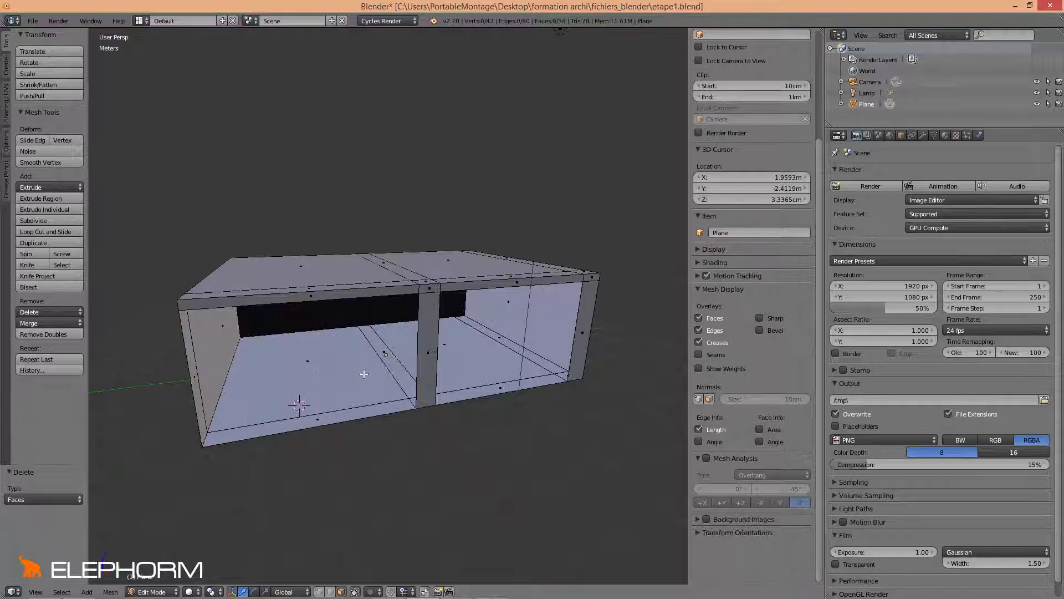
Examine the wall openings, central pillar and corner strips from inside the room
scroll(363, 374, down, 3)
middle_drag(360, 375, 395, 367)
scroll(394, 371, up, 3)
scroll(417, 400, up, 1)
mouse_move(405, 403)
middle_down()
mouse_move(418, 410)
mouse_move(401, 408)
middle_up()
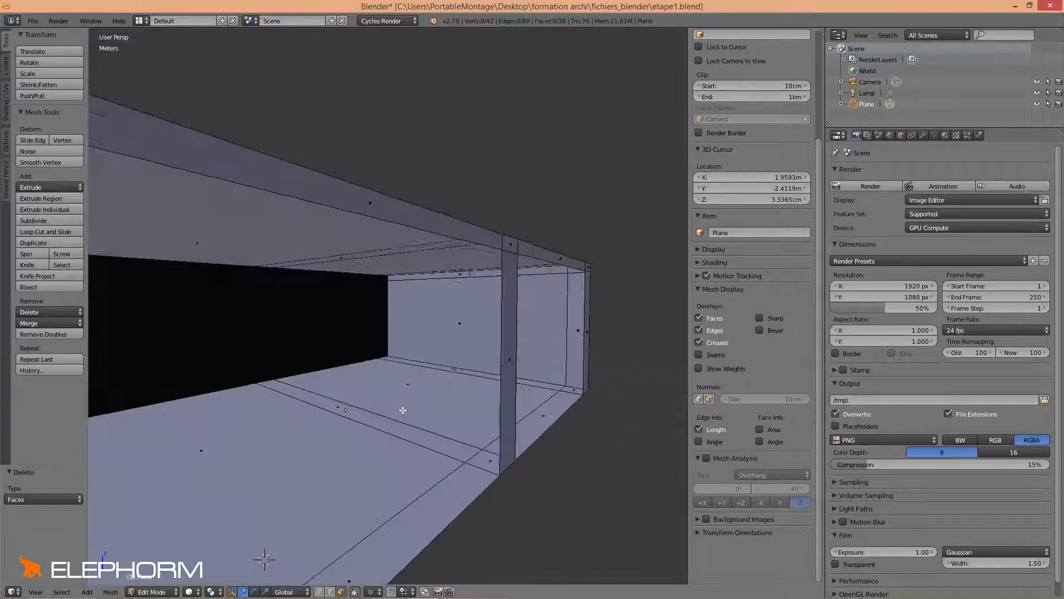
mouse_move(512, 422)
shift+middle_down()
mouse_move(376, 413)
mouse_move(430, 428)
mouse_move(502, 424)
shift+middle_up()
scroll(376, 411, up, 1)
scroll(376, 412, up, 1)
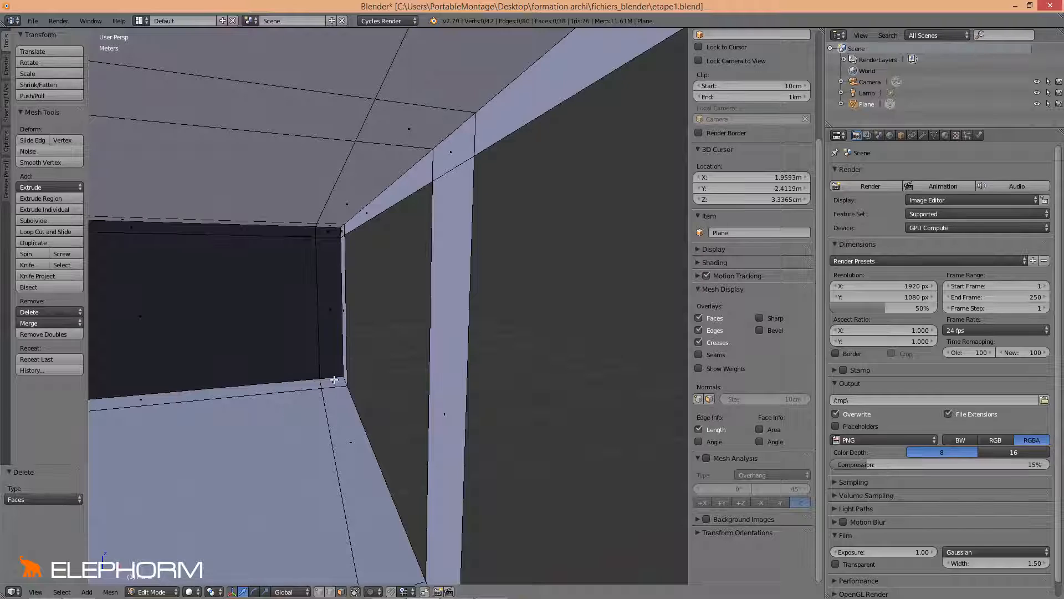
shift+middle_drag(334, 380, 496, 368)
scroll(333, 392, down, 2)
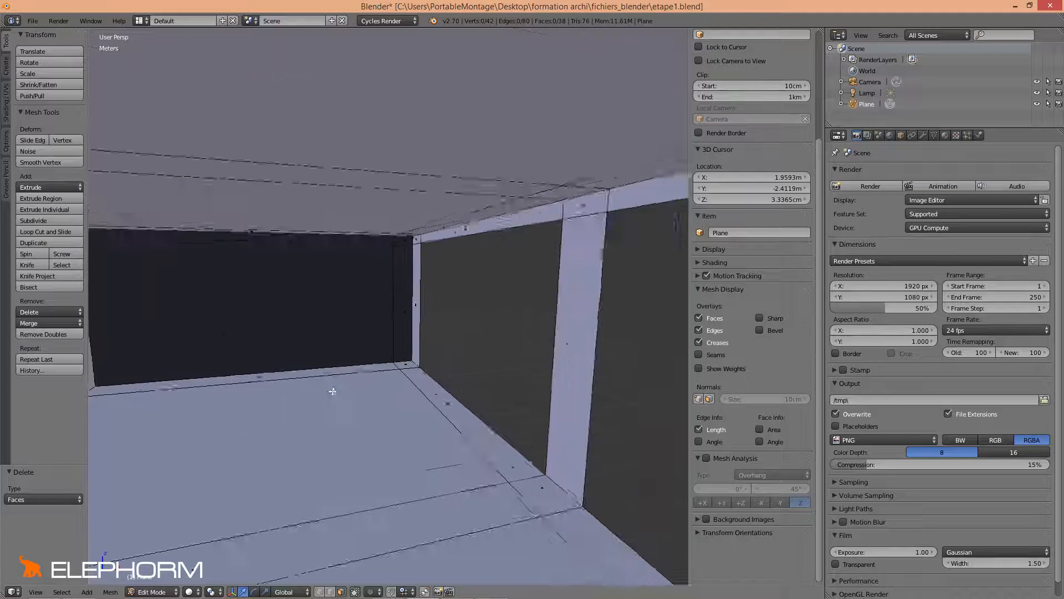
scroll(419, 367, up, 2)
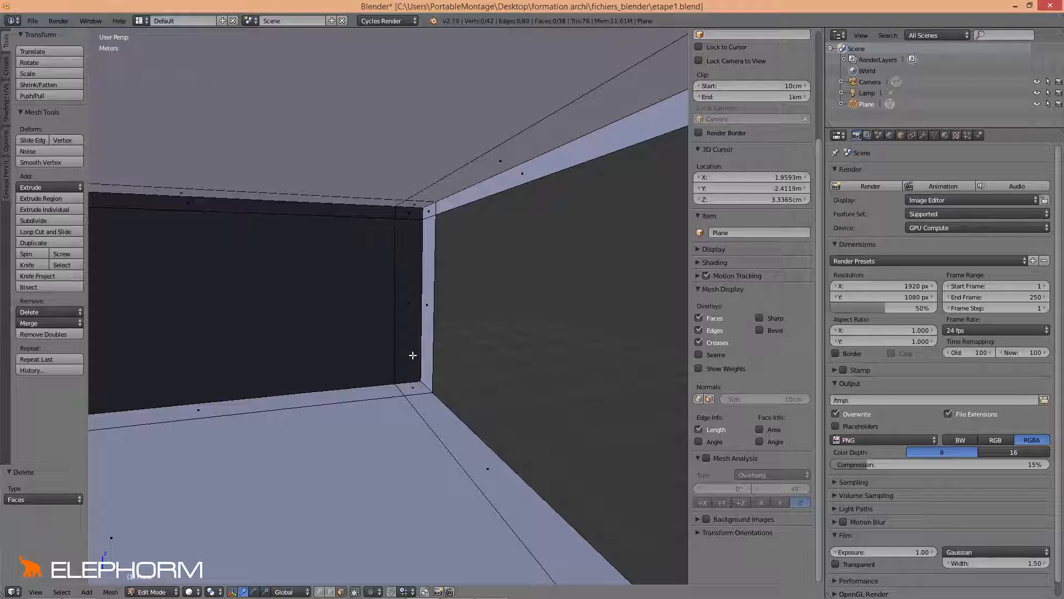
scroll(413, 397, down, 4)
scroll(413, 397, up, 5)
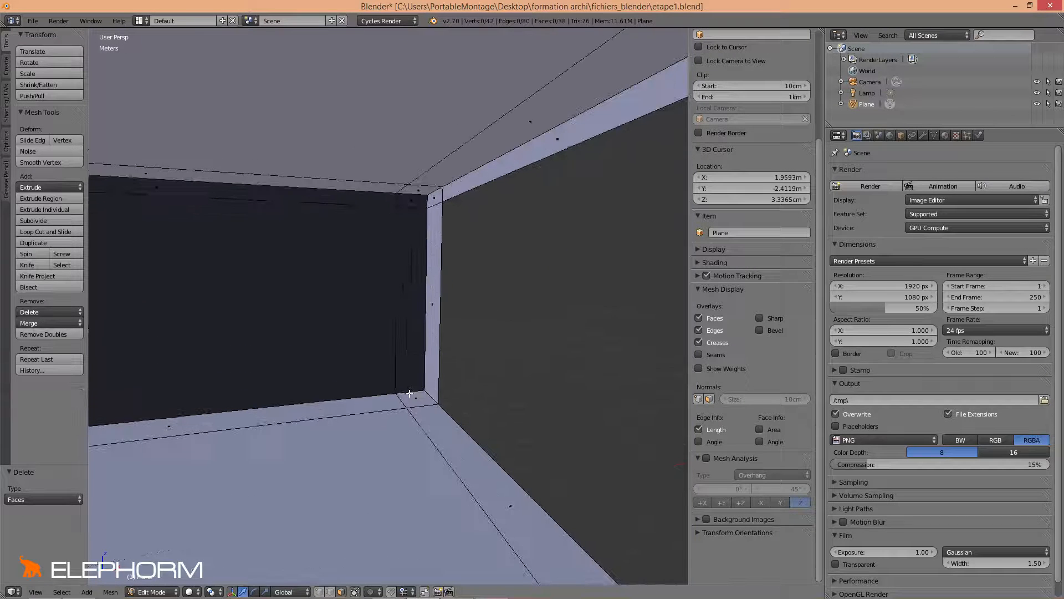
In vertex select mode, select the upper loop-cut vertex on the +Y wall beside the opening's corner and set the snap element to Vertex
key(ctrl+Tab)
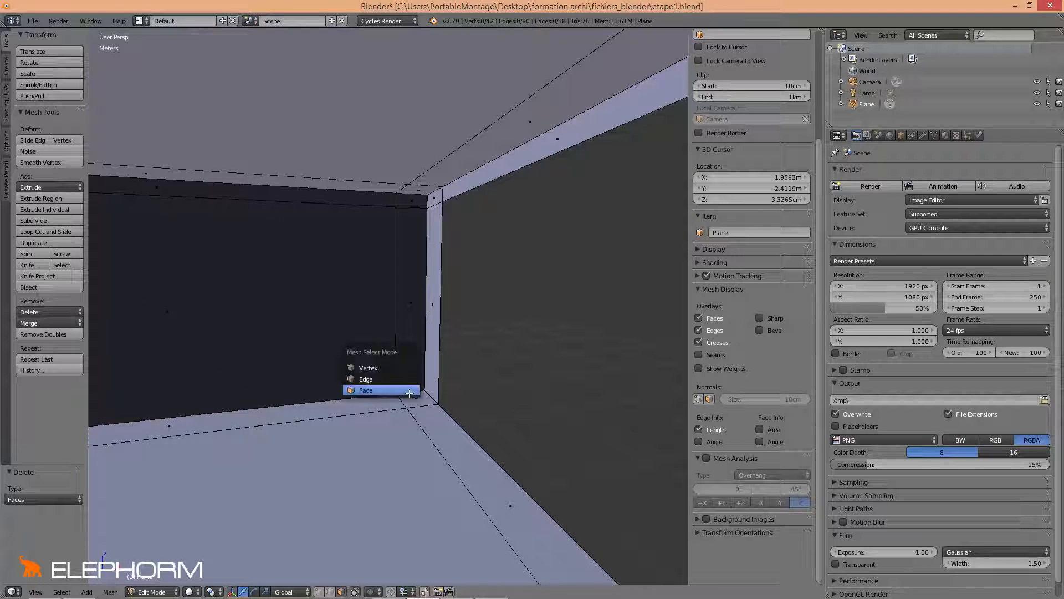
click(411, 371)
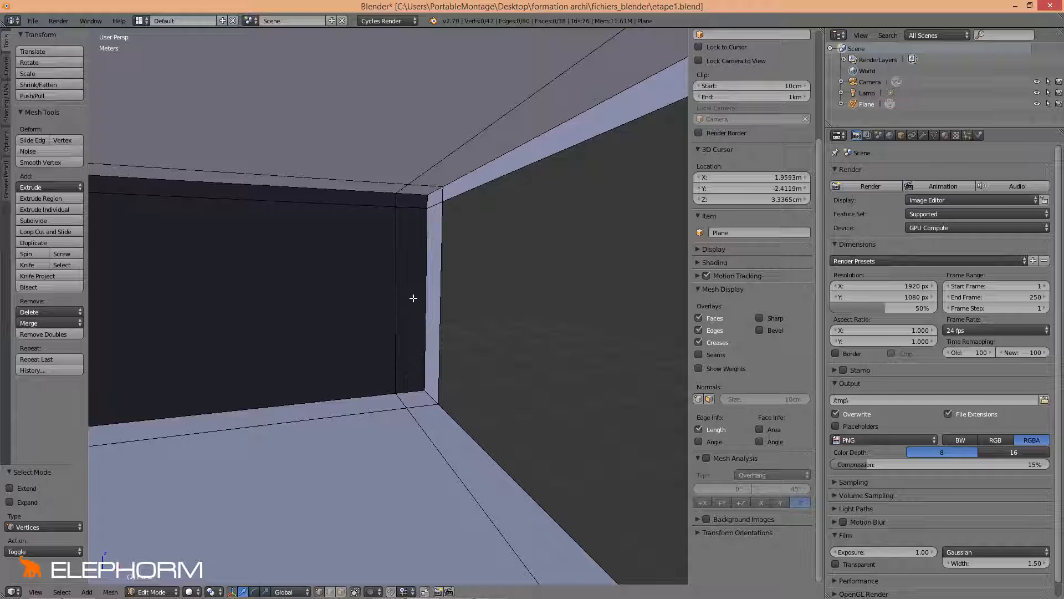
right_click(396, 209)
middle_drag(397, 210, 498, 412)
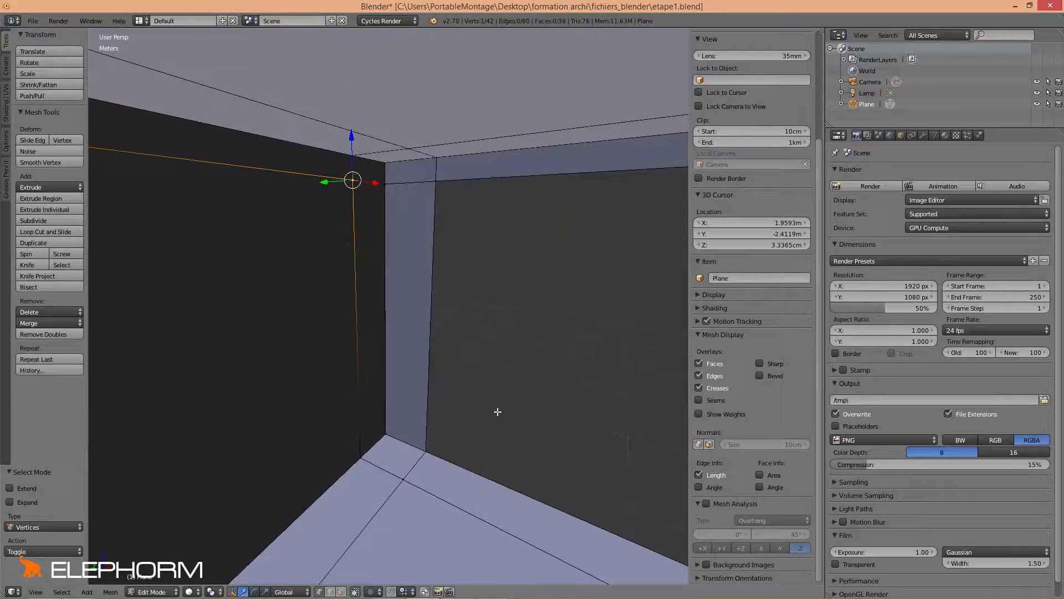
middle_drag(438, 308, 435, 384)
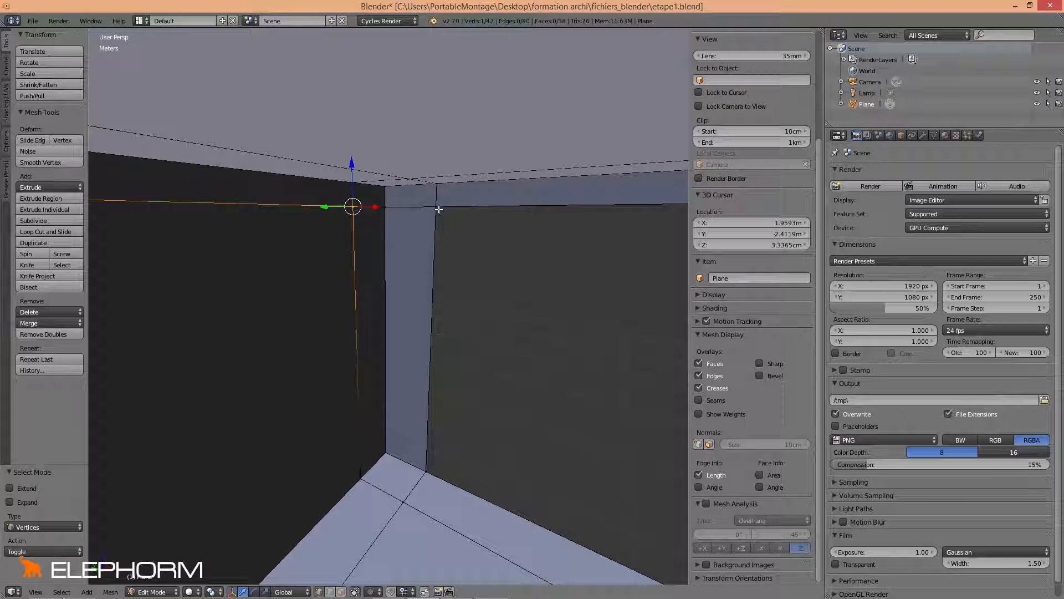
mouse_move(416, 252)
middle_down()
mouse_move(417, 228)
mouse_move(411, 252)
mouse_move(428, 258)
middle_up()
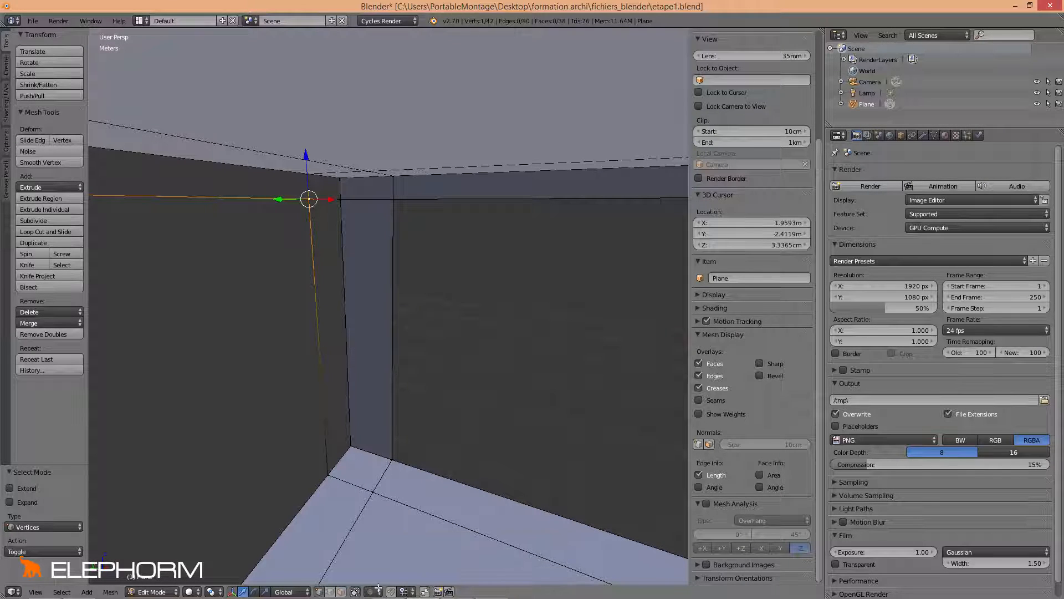
click(404, 592)
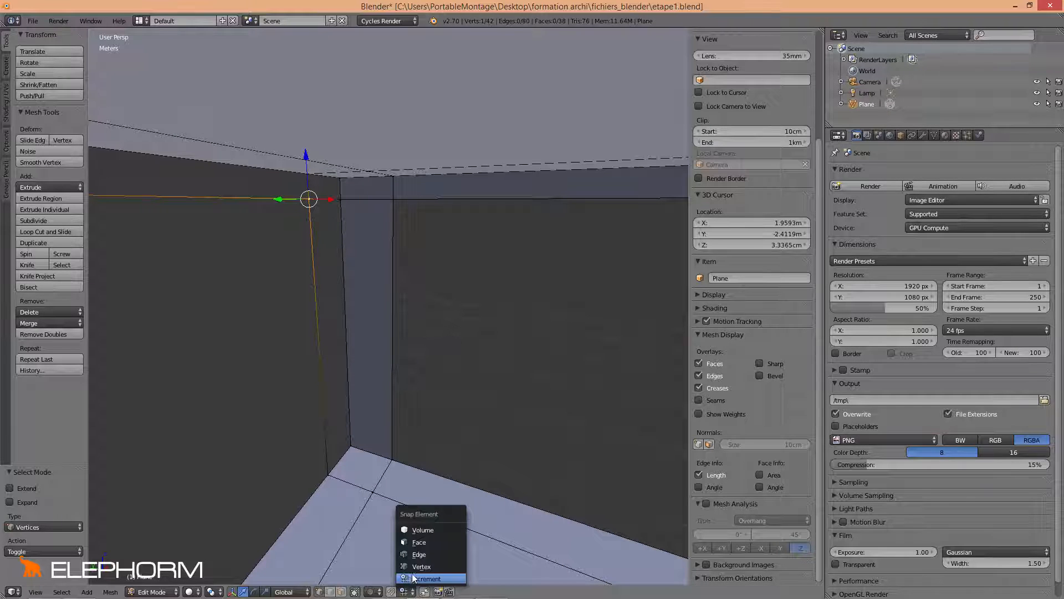
click(415, 566)
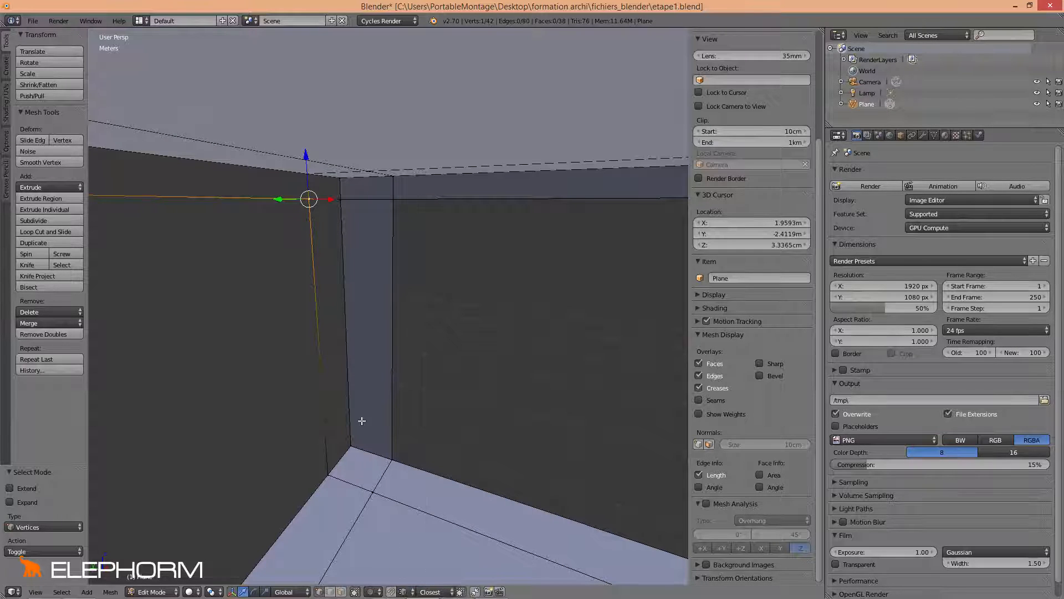
Extrude the selected vertex and move the new one 45.005 cm along -Y, snapped to the opening's upper corner vertex
middle_drag(306, 286, 342, 240)
key(e)
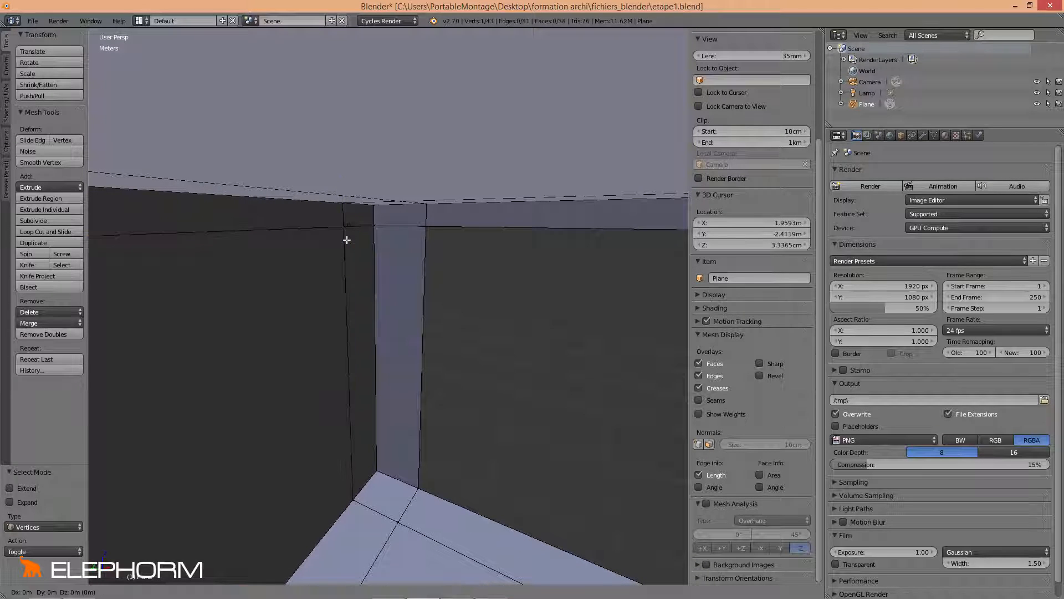
key(y)
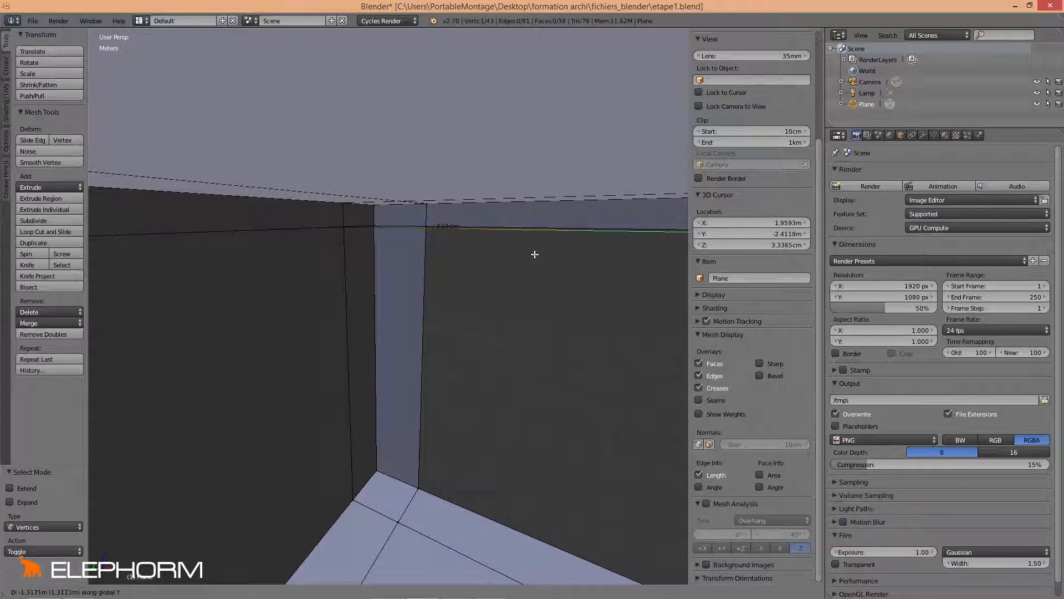
right_click(466, 250)
middle_drag(464, 250, 493, 342)
key(g)
key(y)
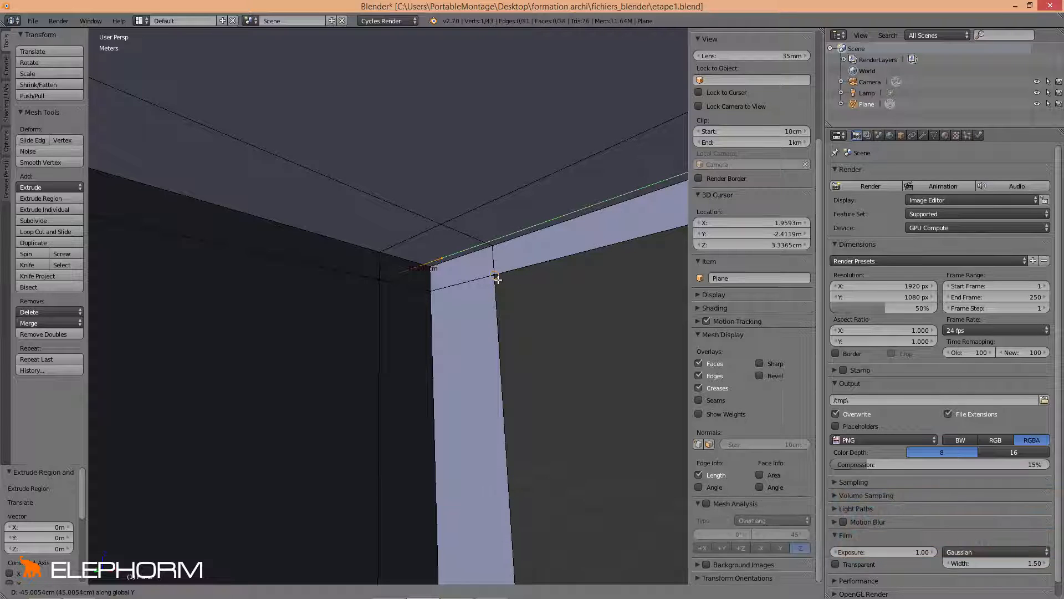
click(498, 280)
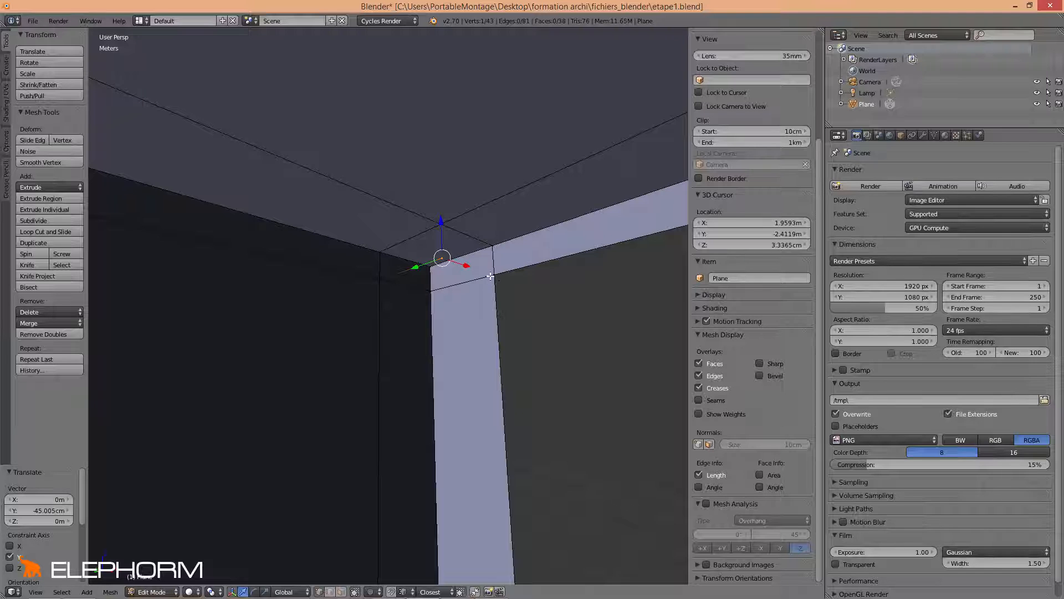
Check the extruded vertex's alignment with the surrounding edges in right side and perspective views, using wireframe display
mouse_move(472, 275)
middle_down()
mouse_move(482, 290)
mouse_move(479, 271)
middle_up()
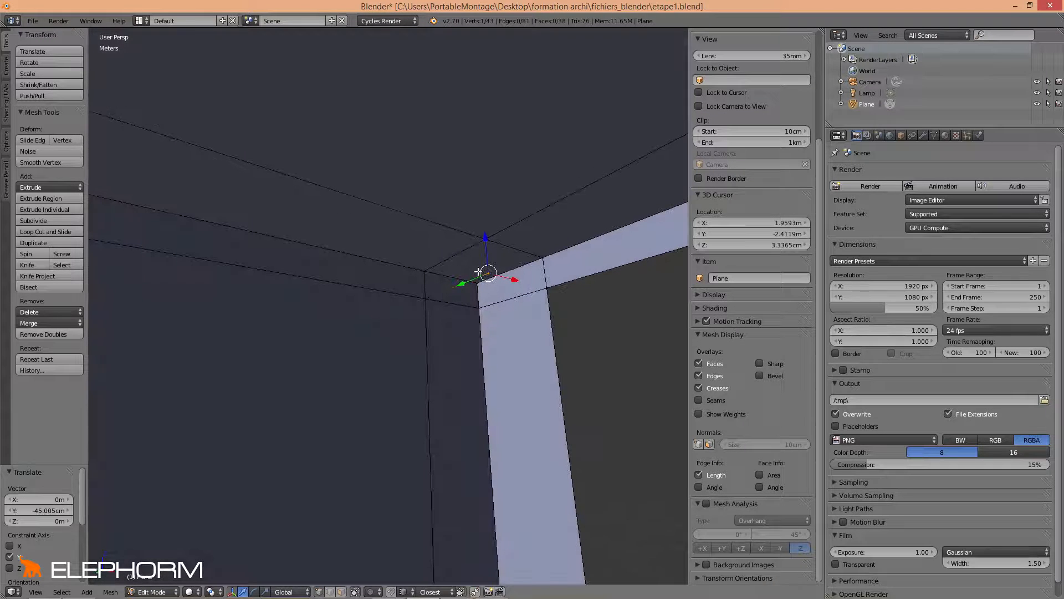
key(KP_3)
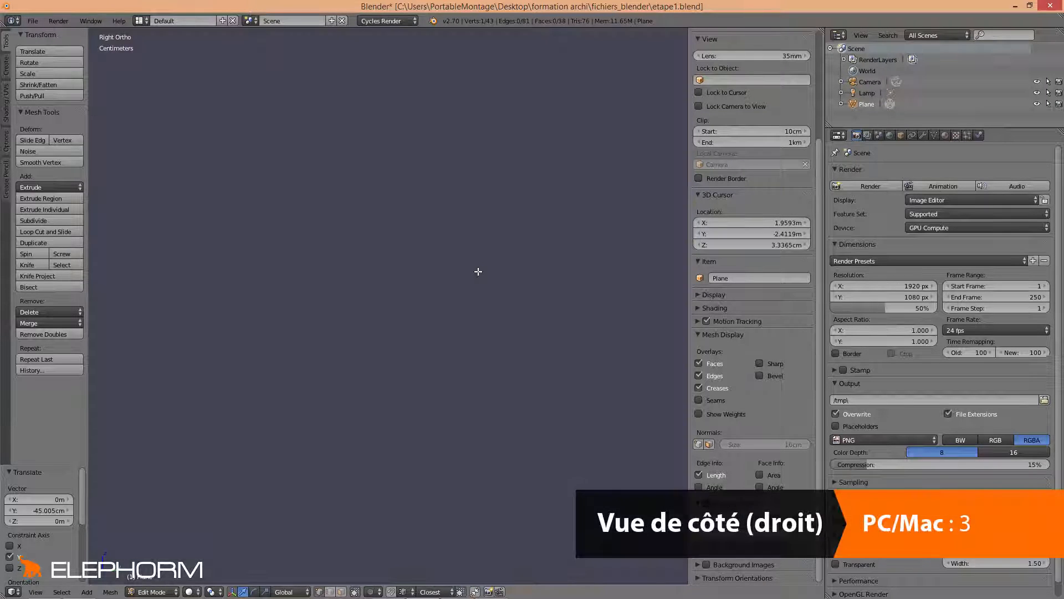
key(KP_Decimal)
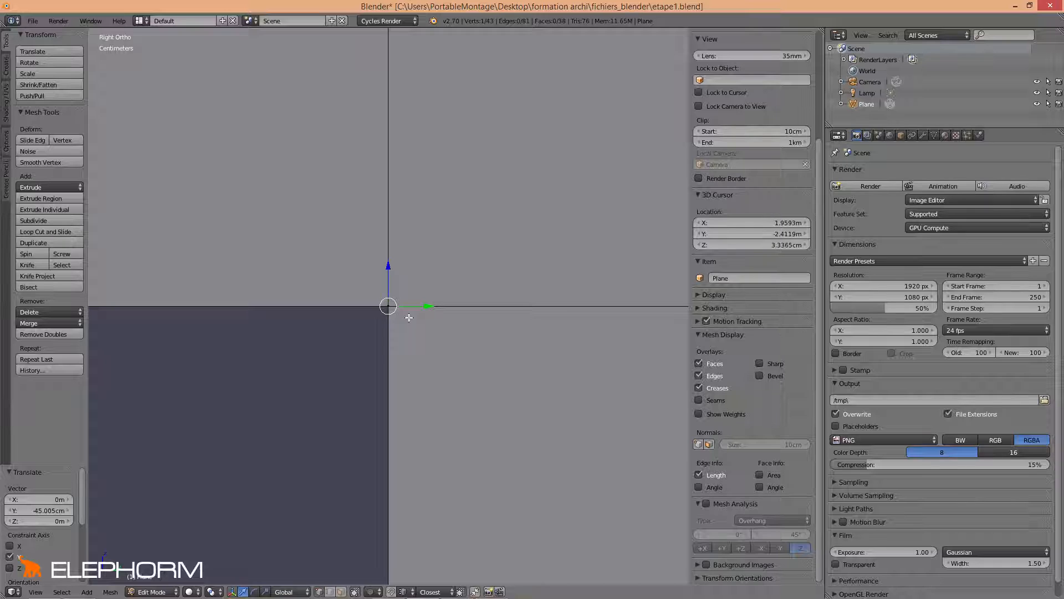
key(z)
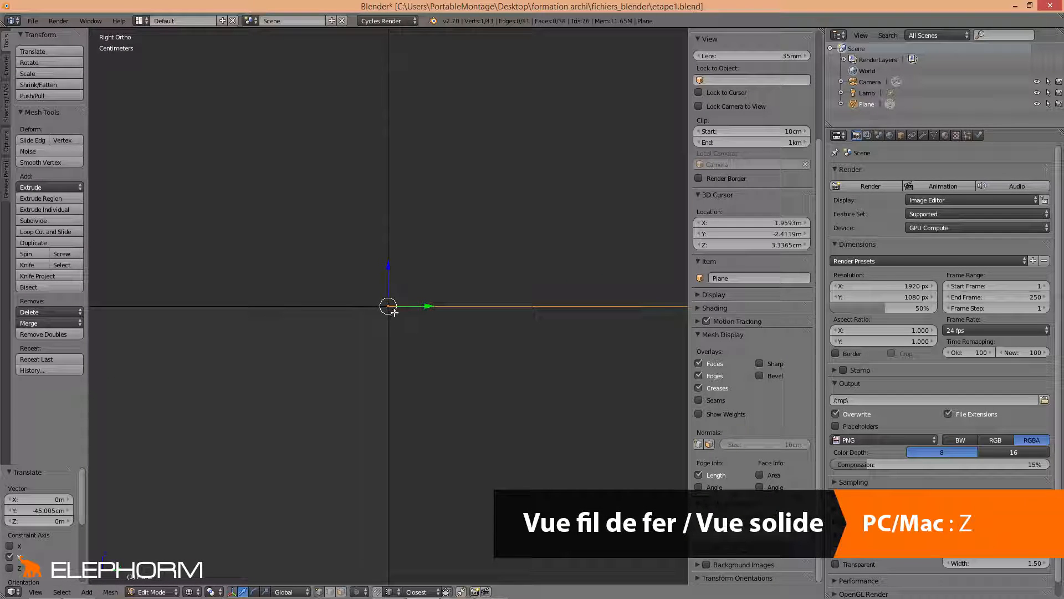
middle_drag(391, 312, 447, 328)
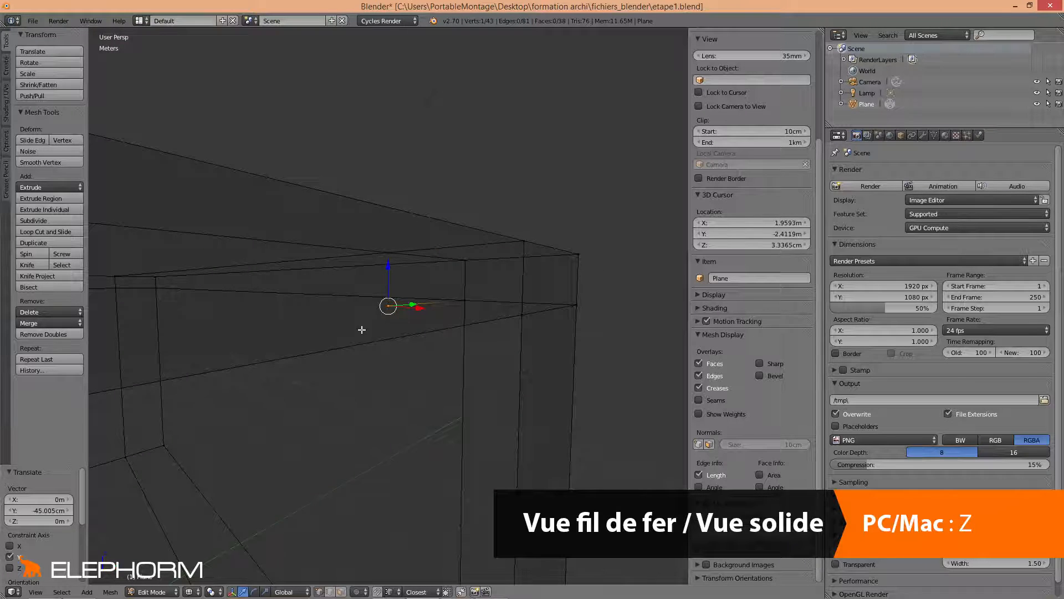
mouse_move(362, 330)
middle_down()
mouse_move(388, 377)
mouse_move(389, 441)
mouse_move(409, 323)
mouse_move(390, 342)
mouse_move(381, 402)
mouse_move(388, 277)
middle_up()
key(z)
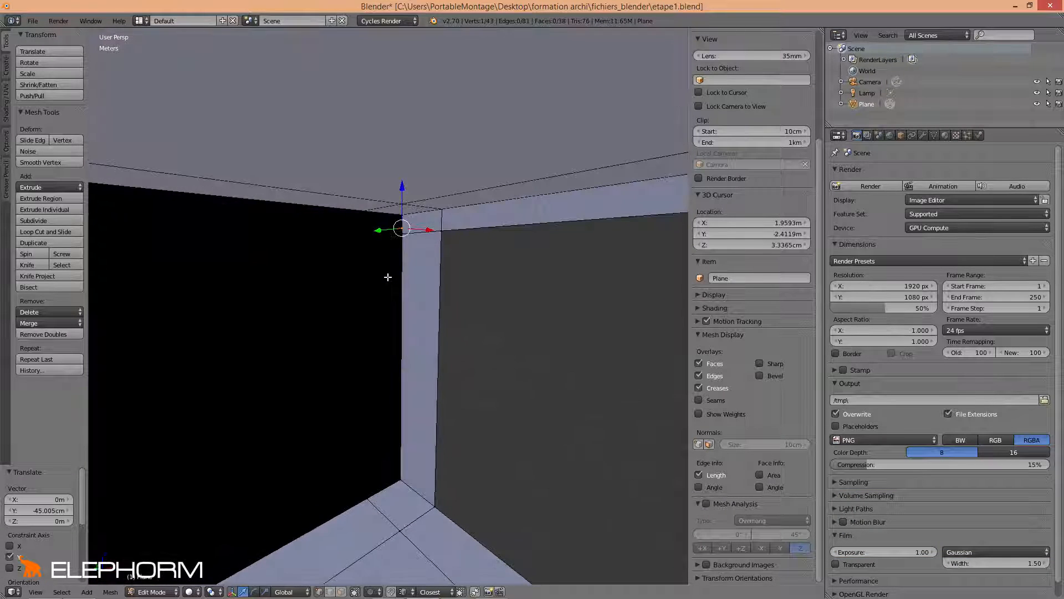
Build the corner pillar's -X side face from the two +Y wall vertices, the extruded vertex and the floor vertex below it
click(366, 499)
right_click(367, 499)
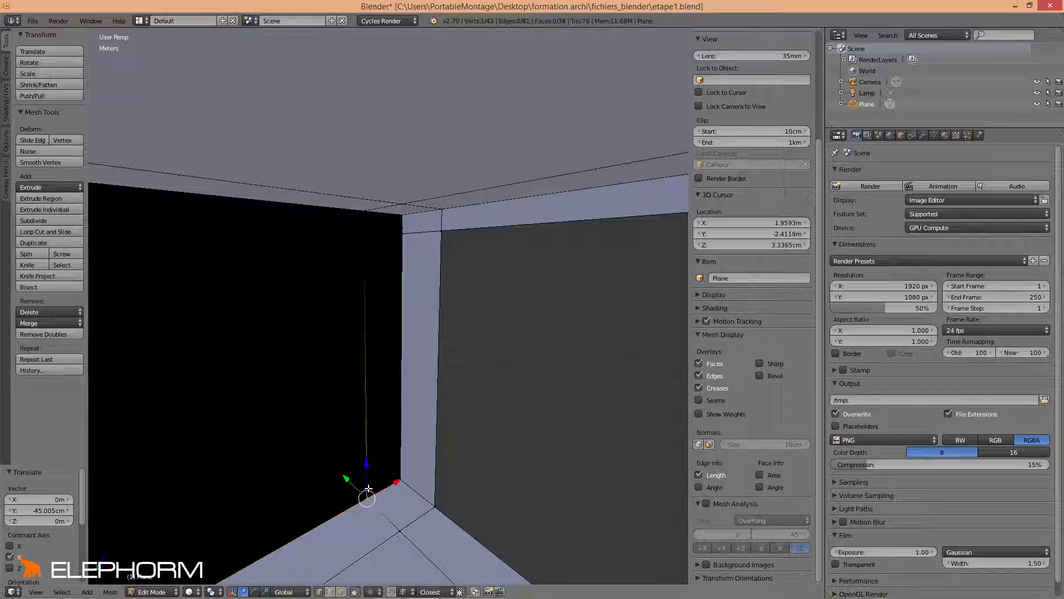
shift+right_click(364, 228)
middle_drag(358, 238, 376, 245)
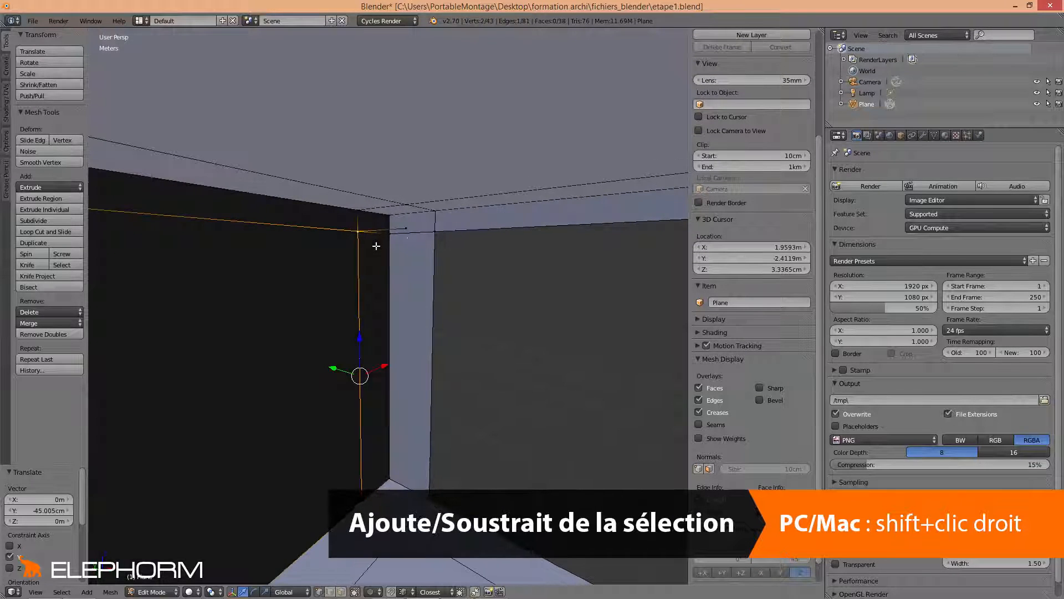
shift+right_click(406, 232)
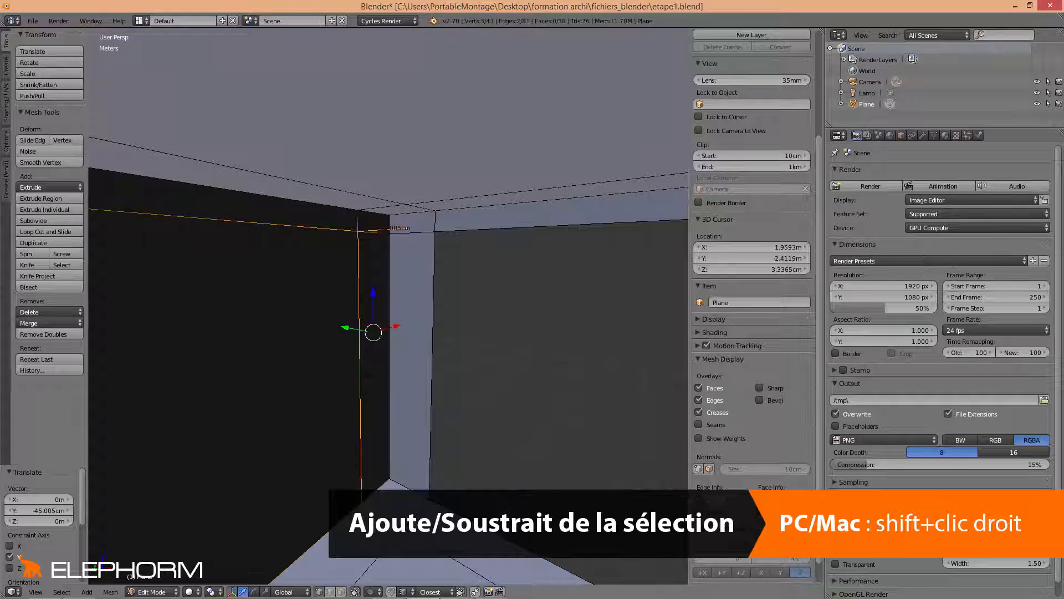
shift+right_click(406, 515)
middle_drag(408, 515, 400, 539)
middle_drag(423, 395, 363, 408)
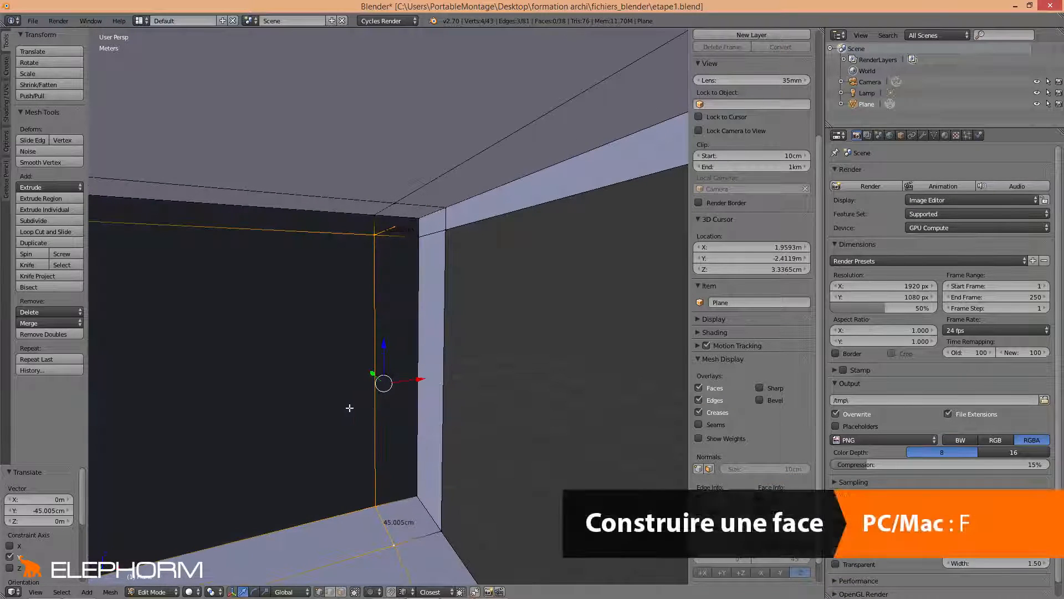
key(f)
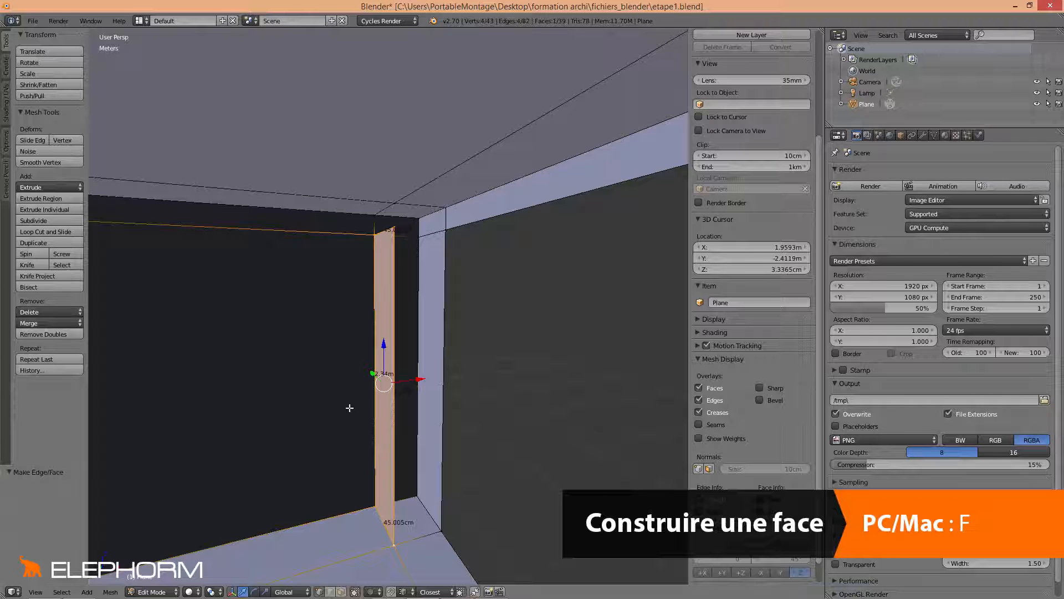
Build the corner pillar's -Y face from its inner vertical edge's two vertices and the opening's upper and lower corner vertices
right_click(394, 546)
shift+right_click(443, 531)
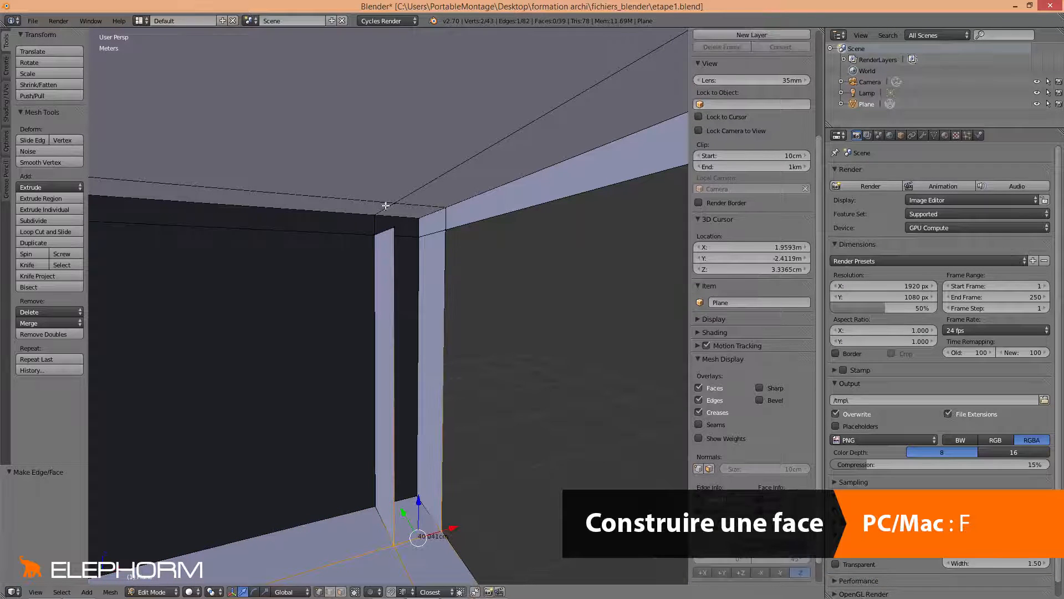
shift+right_click(400, 232)
shift+right_click(447, 232)
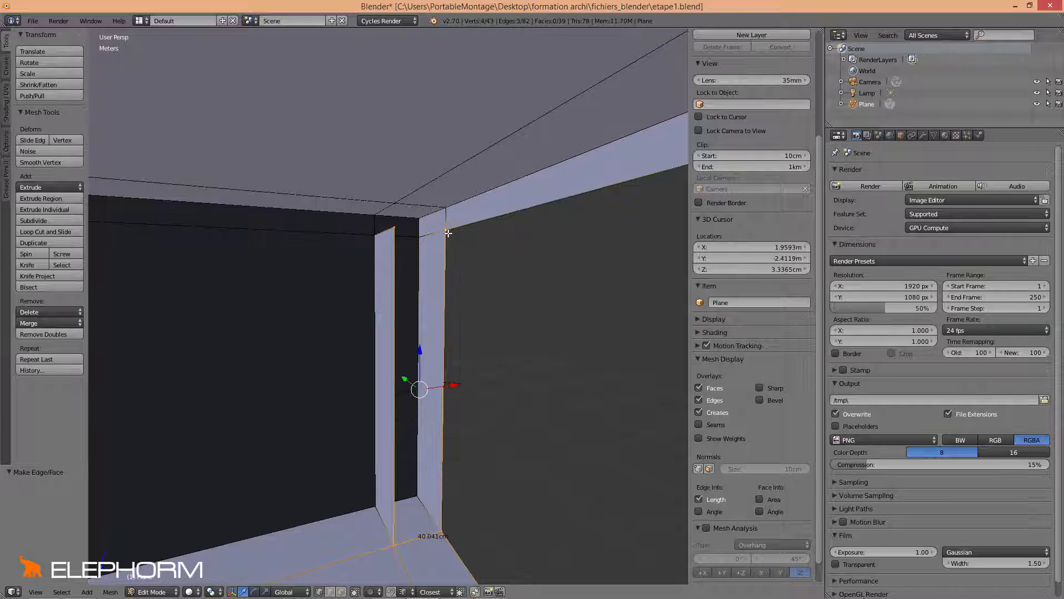
key(f)
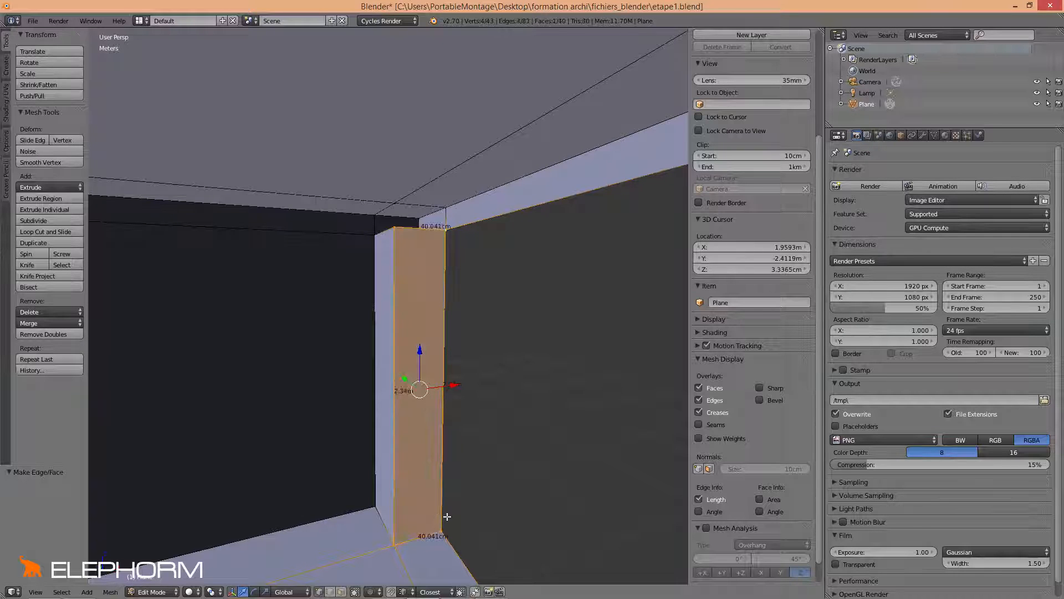
Fill the small gap between the top of the pillar's -X side face and the ceiling with a four-vertex face
right_click(385, 244)
shift+right_click(377, 238)
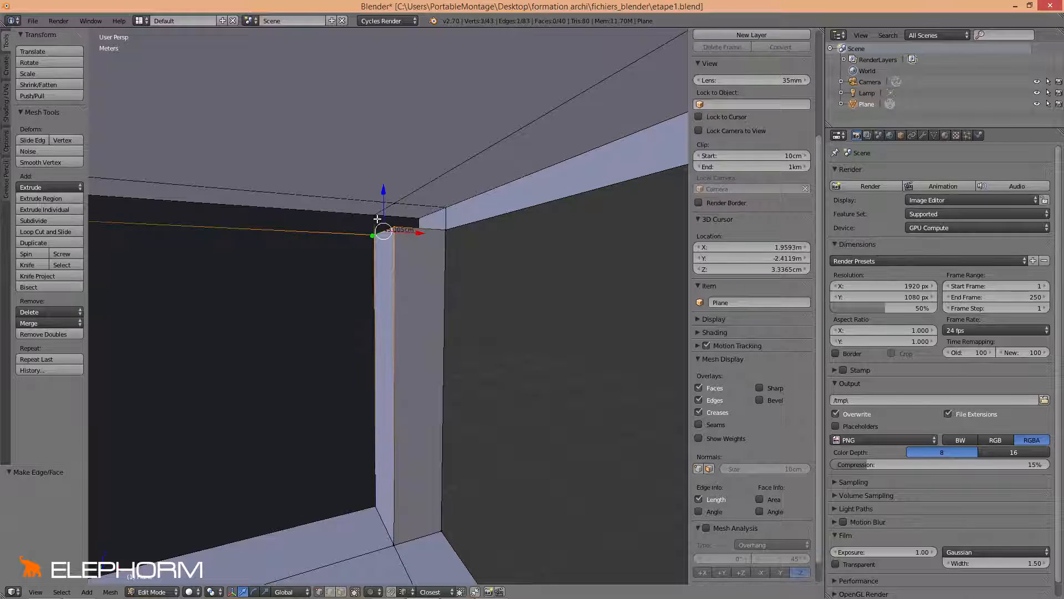
shift+right_click(377, 216)
shift+right_click(396, 208)
key(f)
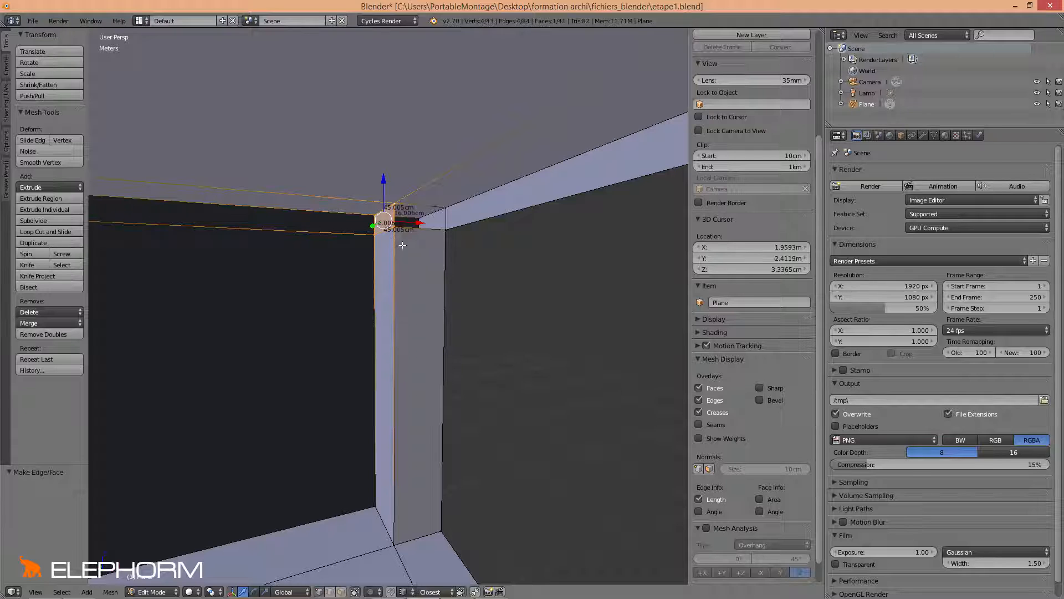
Extrude the upper edge of the corner pillar's -Y face 3.342 m along -Y, snapped to the central pillar's upper corner vertex
right_click(407, 232)
shift+right_click(445, 233)
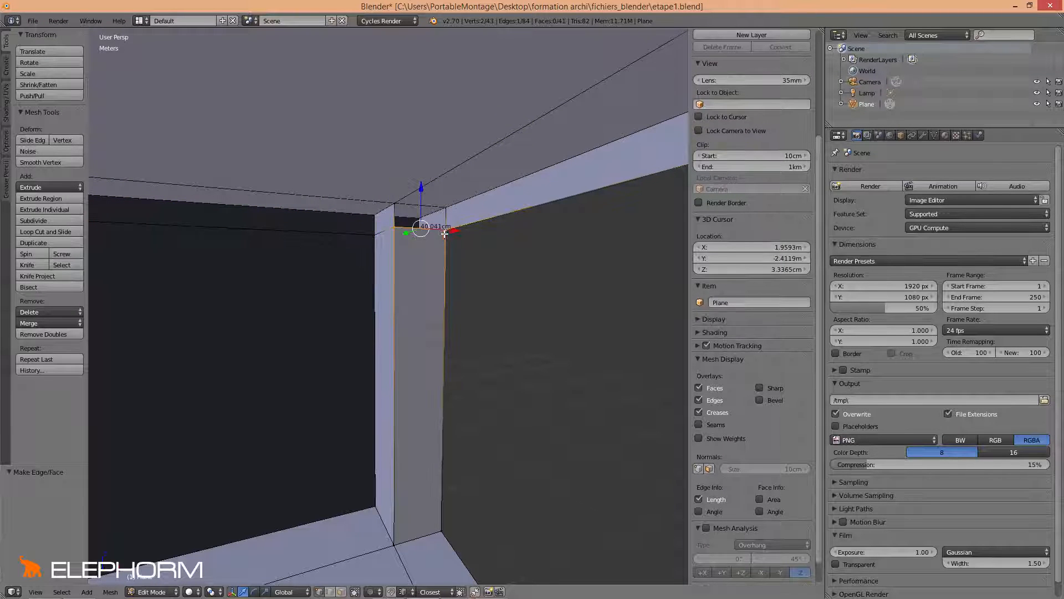
scroll(394, 387, down, 2)
middle_drag(359, 443, 404, 404)
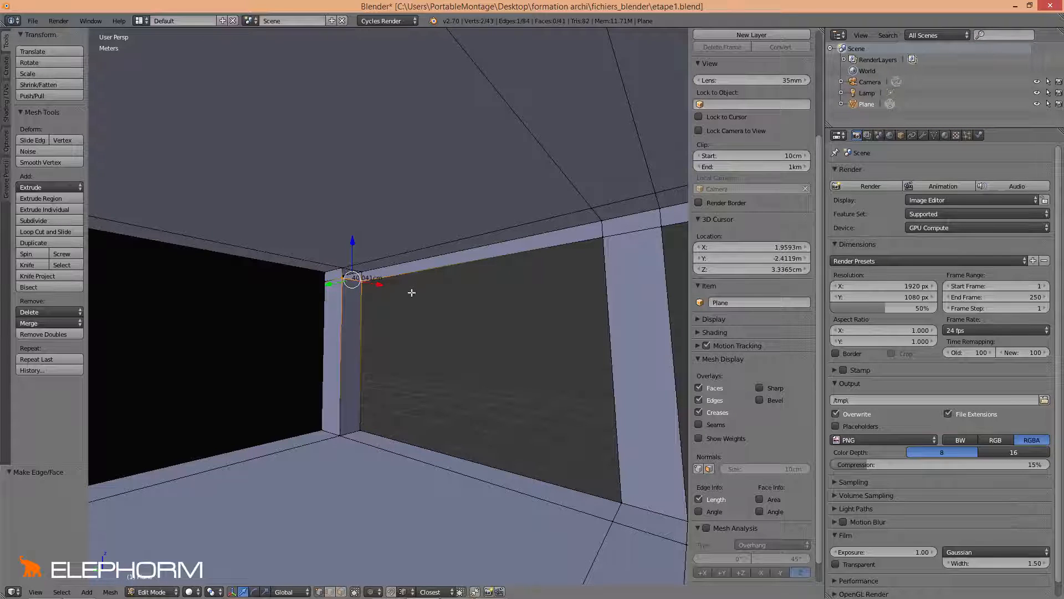
middle_drag(411, 293, 371, 339)
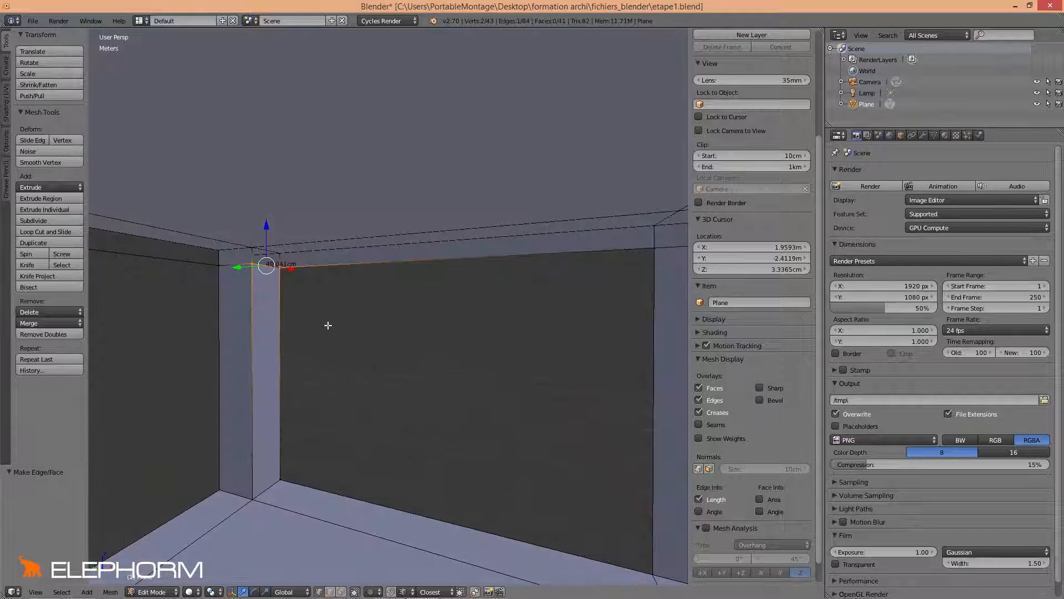
key(e)
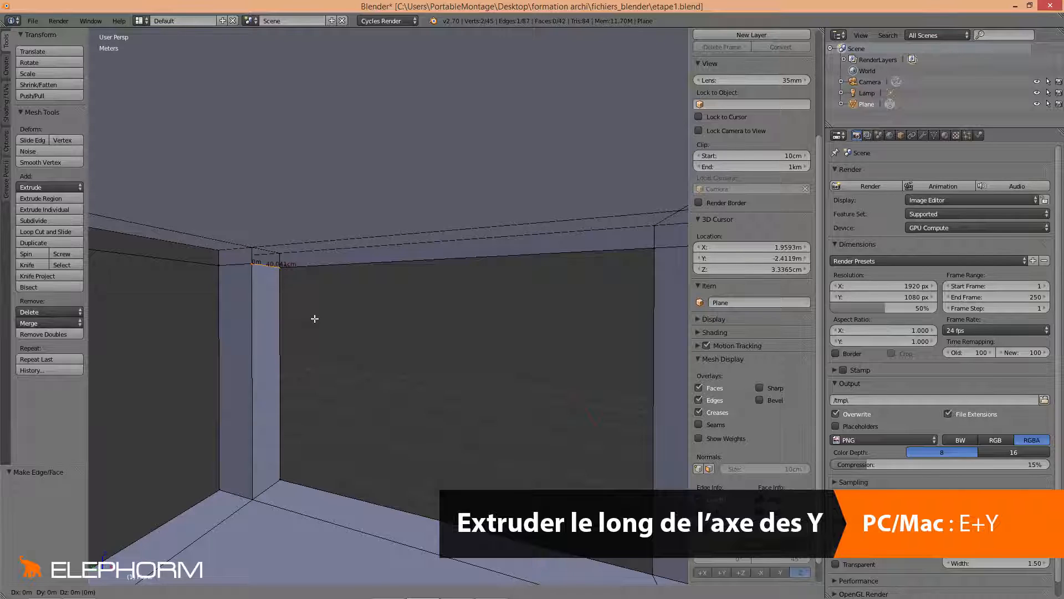
key(y)
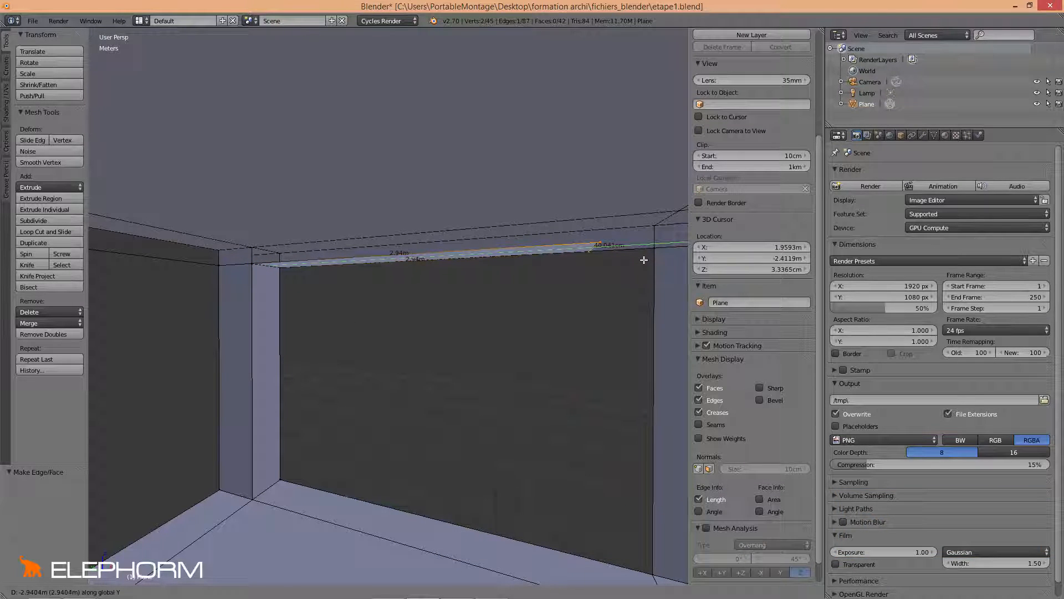
key(ctrl)
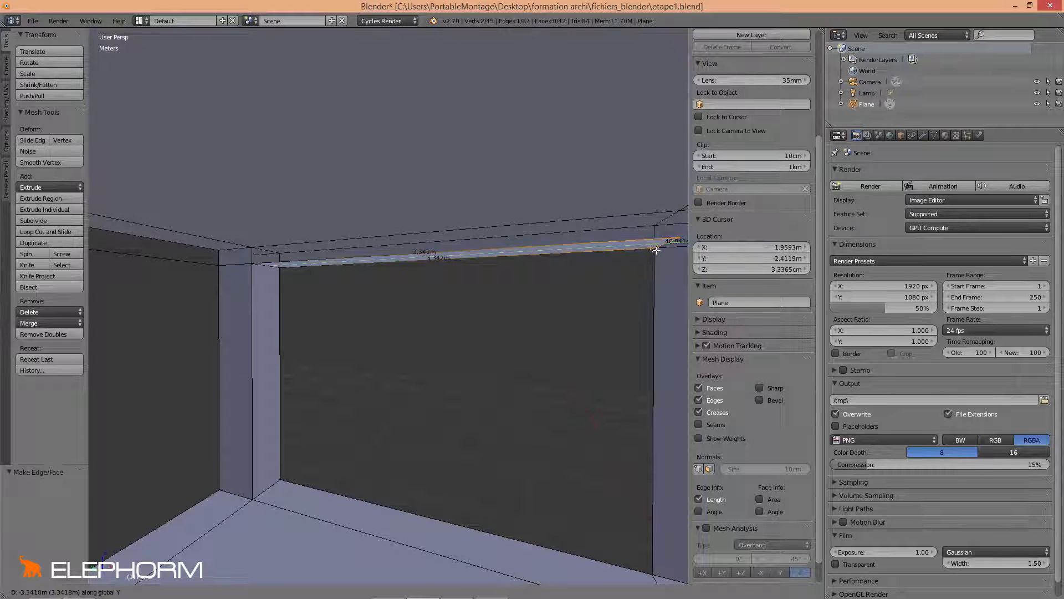
click(656, 251)
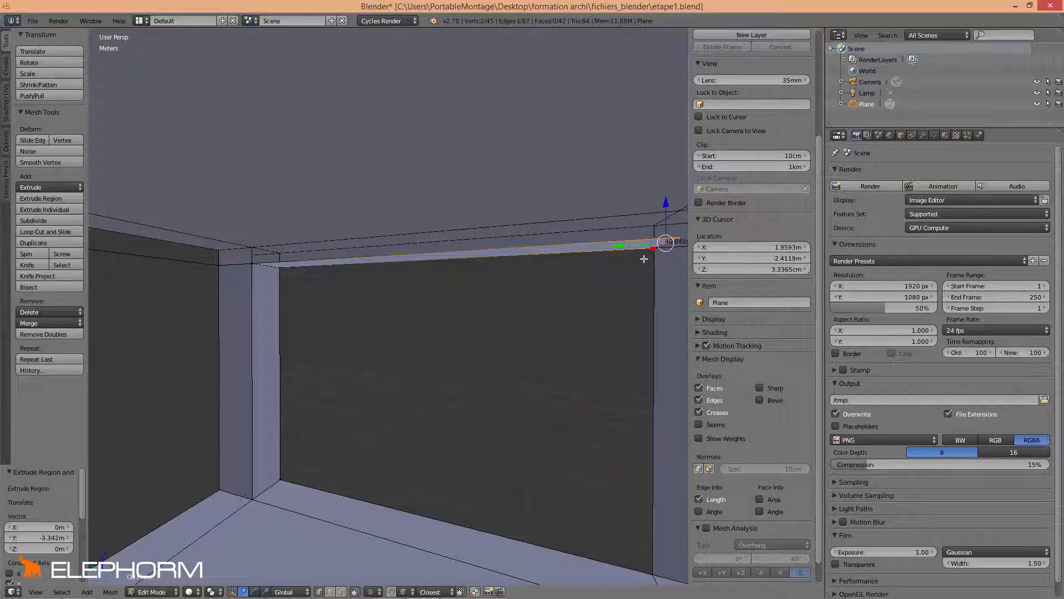
middle_drag(643, 259, 463, 342)
key(KP_Decimal)
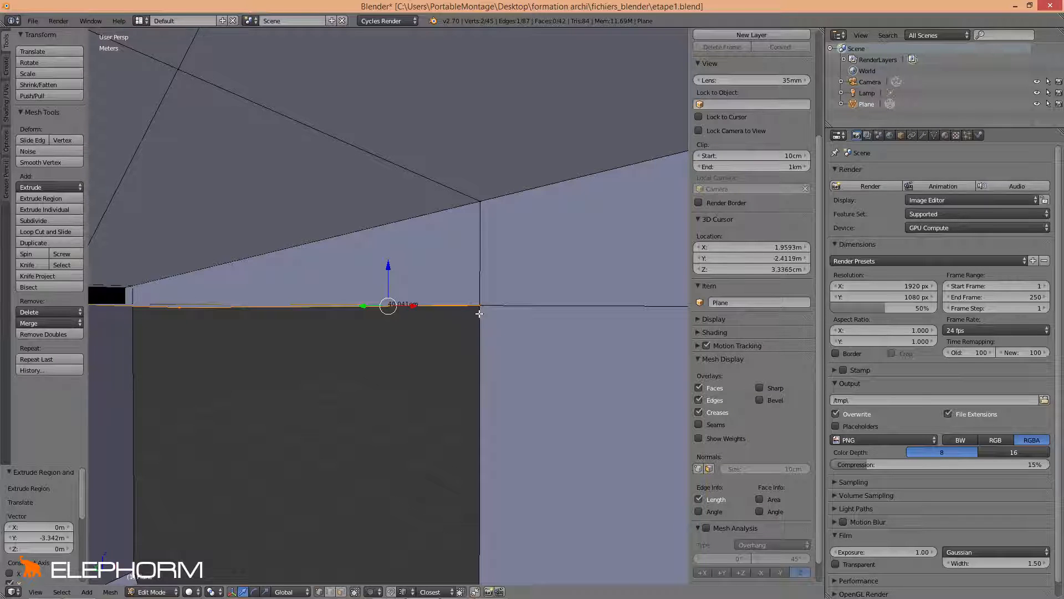
Extrude the lintel's end edge at the central pillar 2.34 m down along Z, snapped to the floor vertex
scroll(475, 310, down, 4)
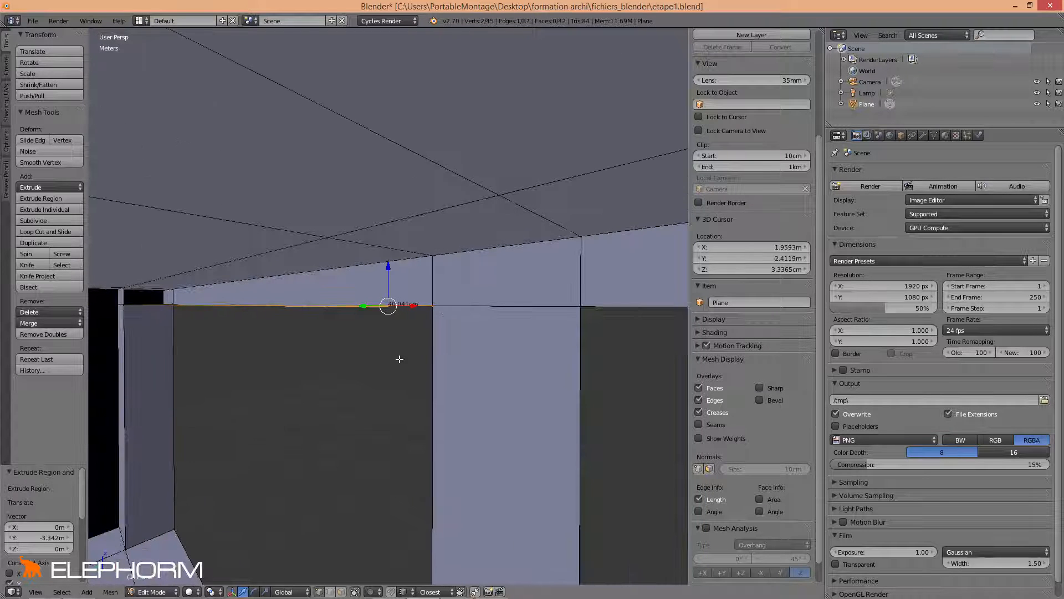
middle_drag(399, 352, 416, 307)
middle_drag(433, 263, 430, 369)
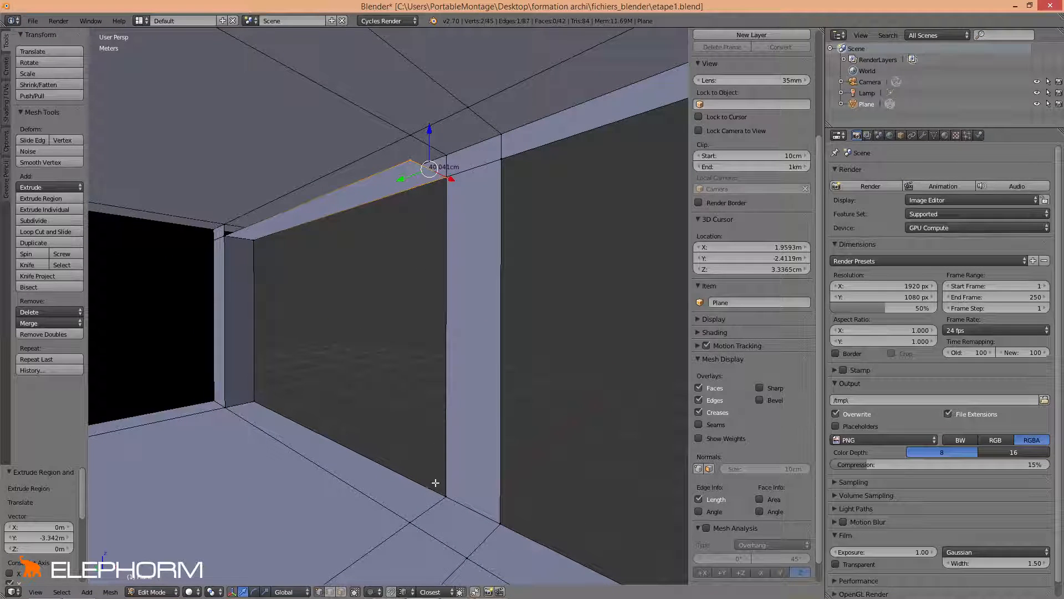
key(e)
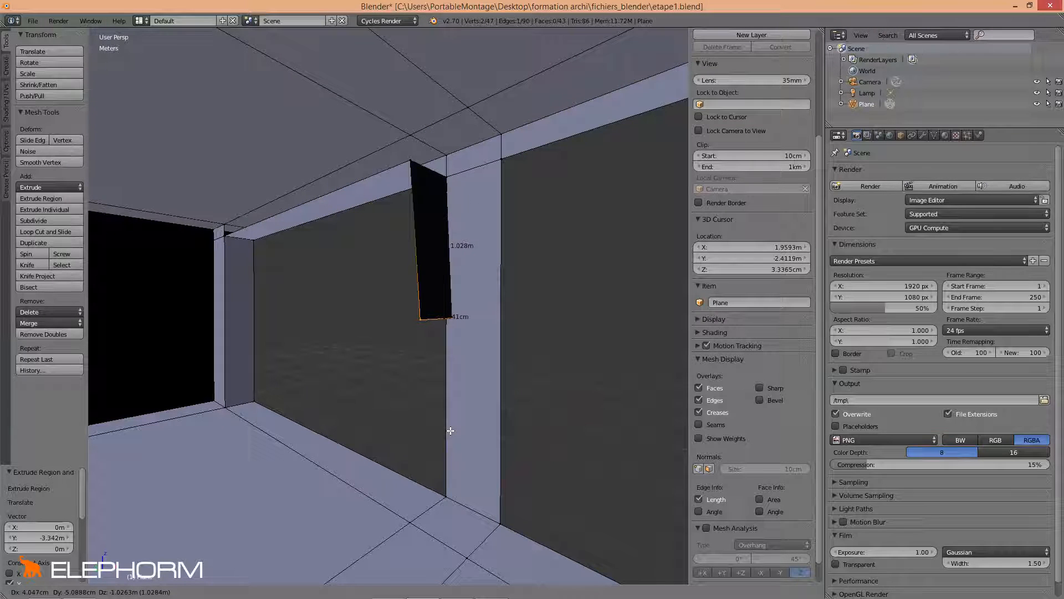
key(z)
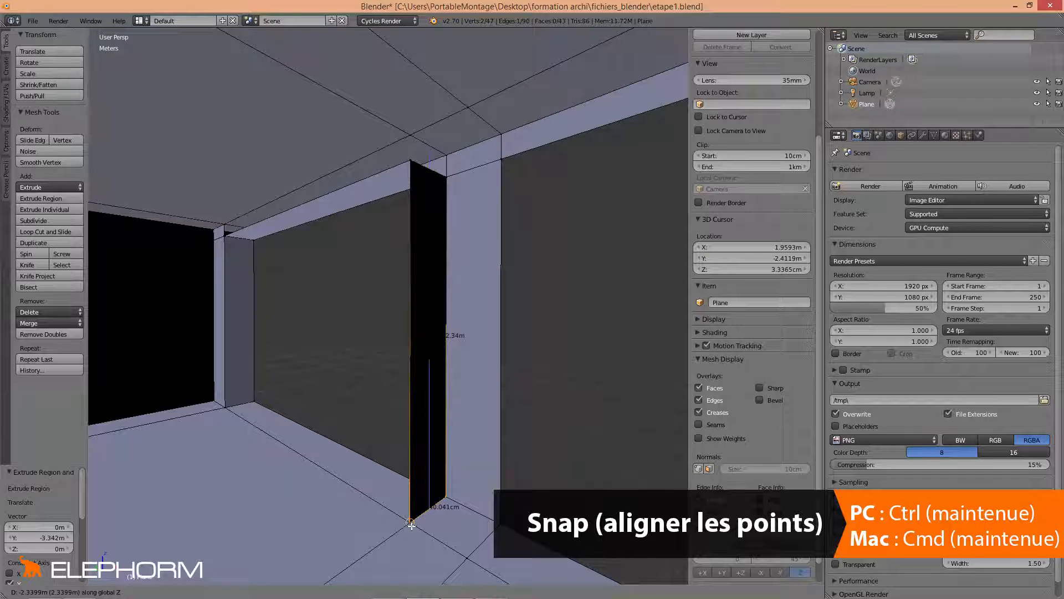
ctrl+click(412, 526)
Extrude the central pillar's inner vertical edge 42.082 cm along -Y, snapped to the next floor vertex
right_click(417, 160)
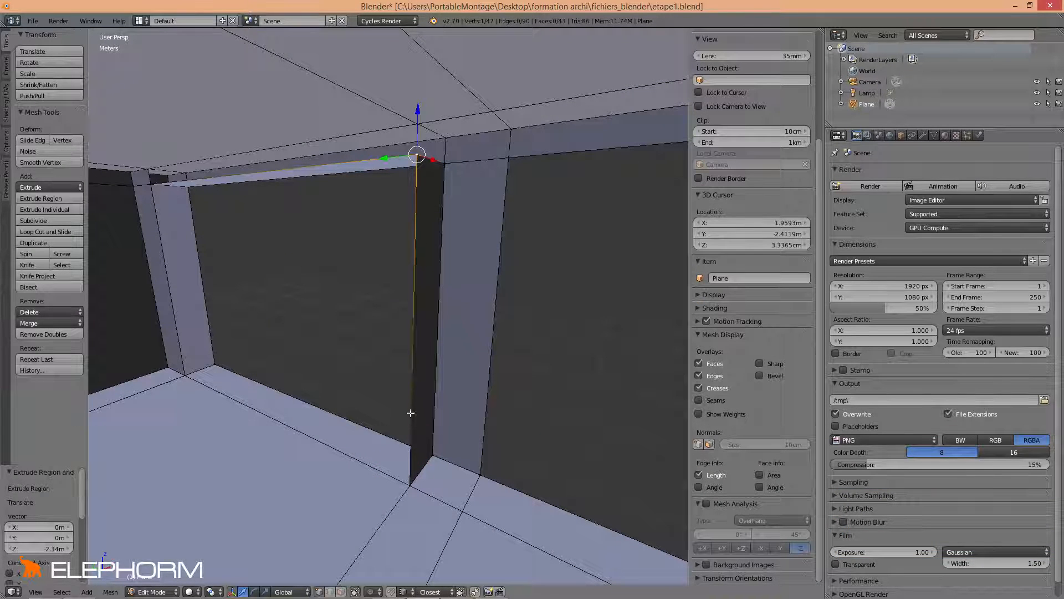
shift+right_click(417, 494)
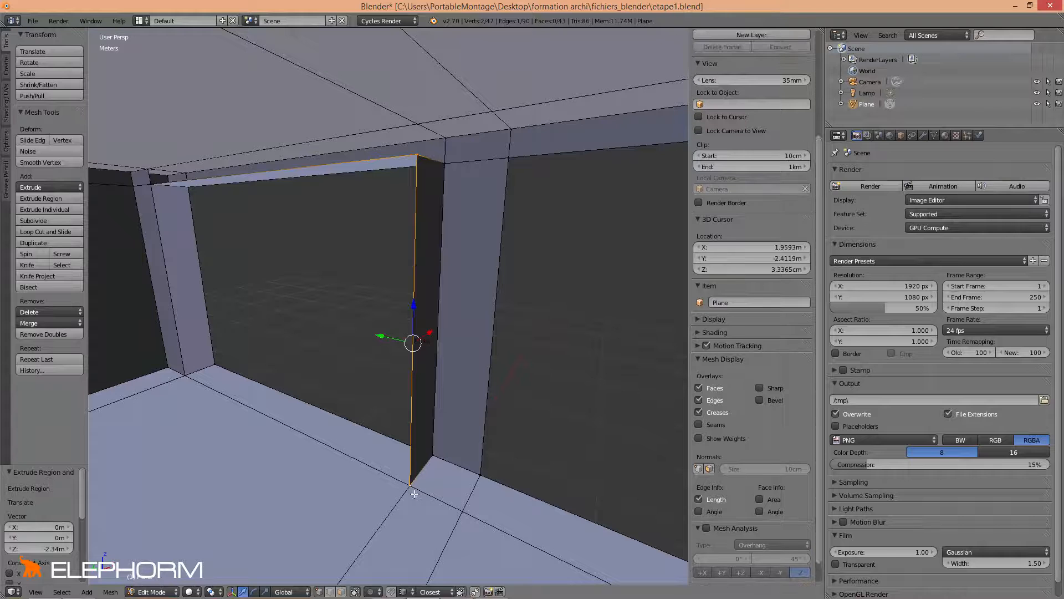
key(e)
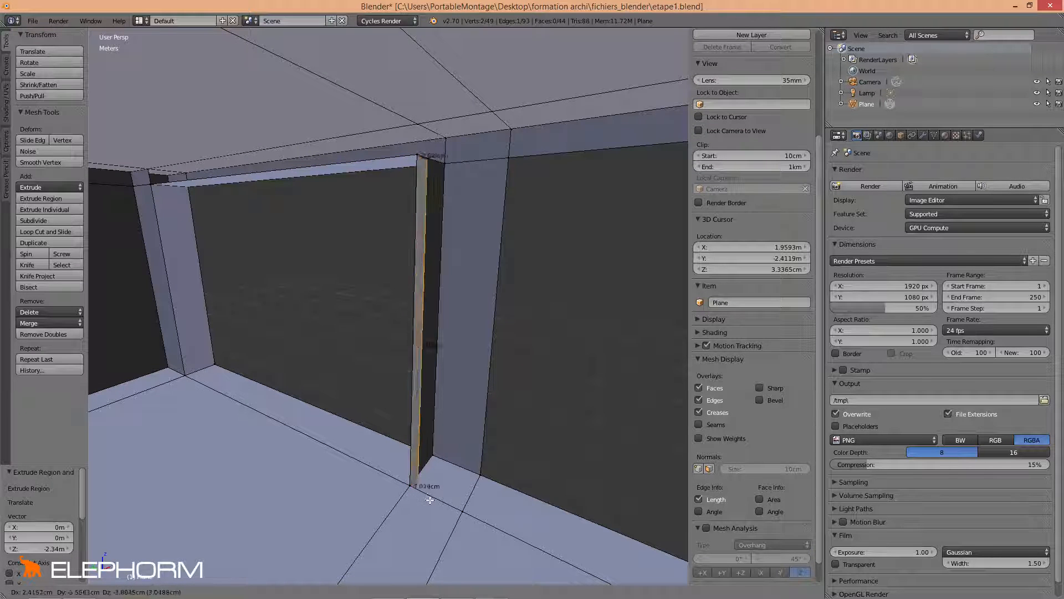
key(y)
click(463, 511)
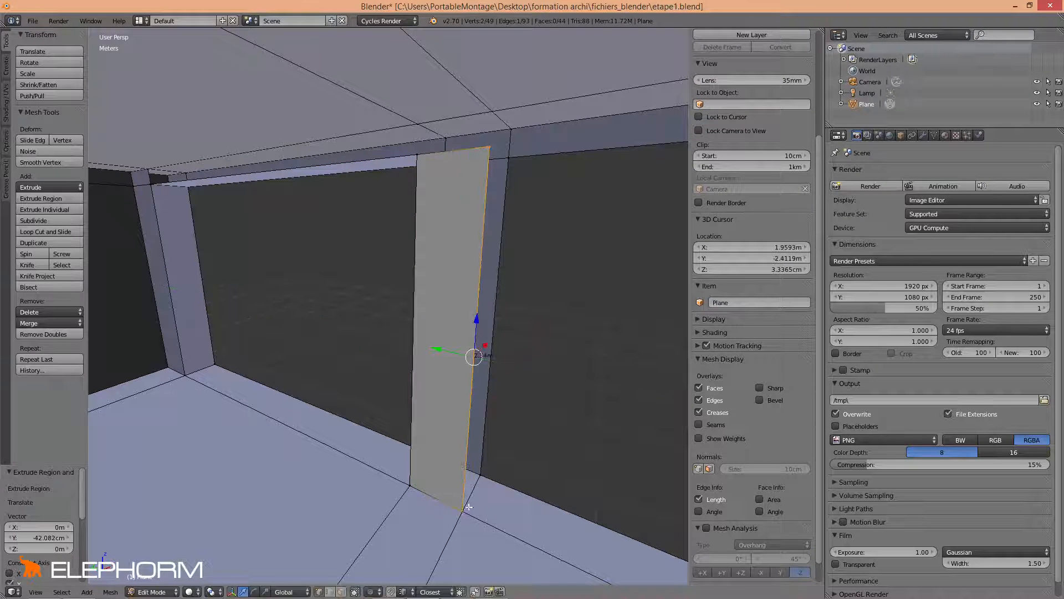
Extrude the pillar's new vertical edge 40.041 cm along +X back to the wall, snapped to the opening's floor corner
middle_drag(464, 511, 444, 523)
key(e)
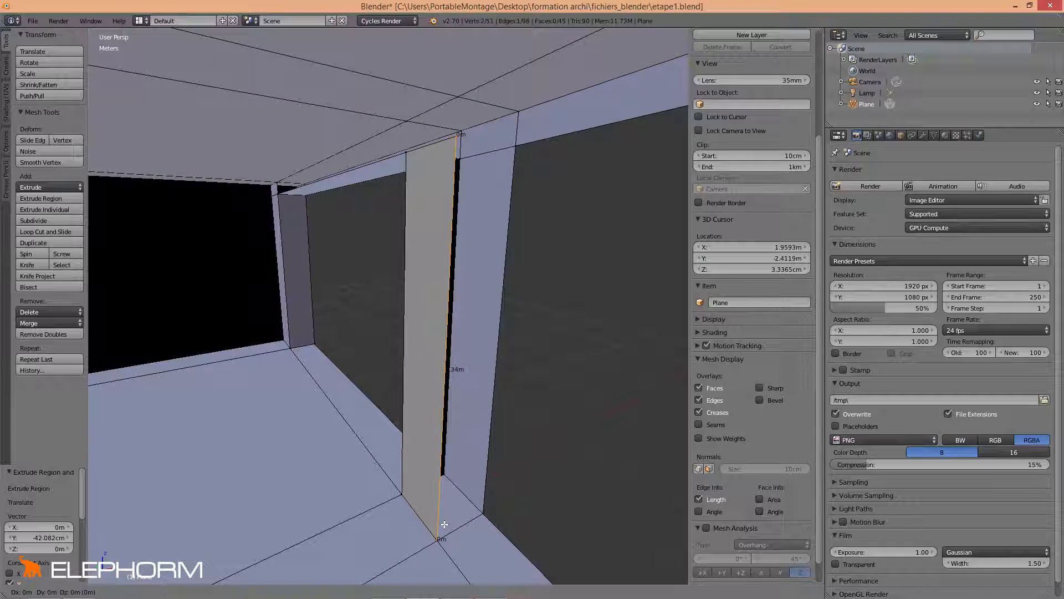
key(x)
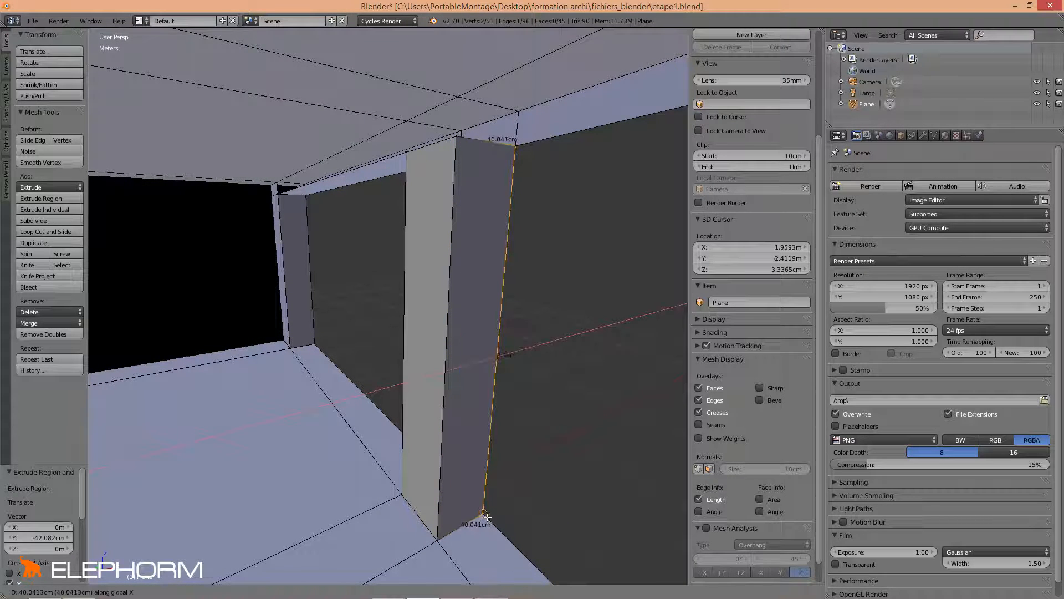
click(486, 517)
Examine the central pillar's top and its junction with the lintel and ceiling from inside and outside the room
middle_drag(416, 381, 391, 373)
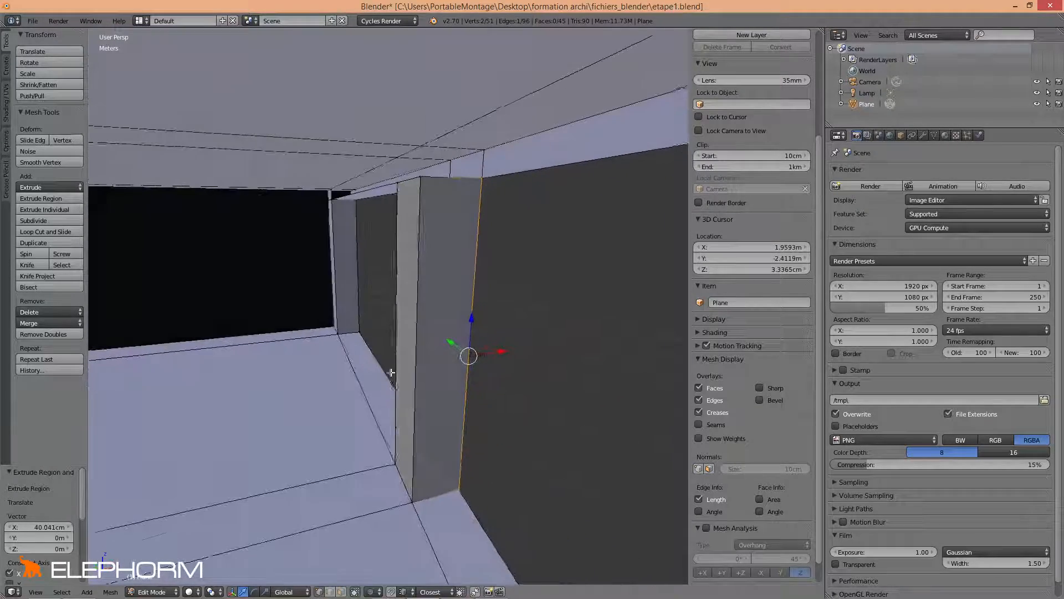
shift+middle_drag(488, 203, 436, 249)
scroll(436, 249, up, 2)
right_click(463, 191)
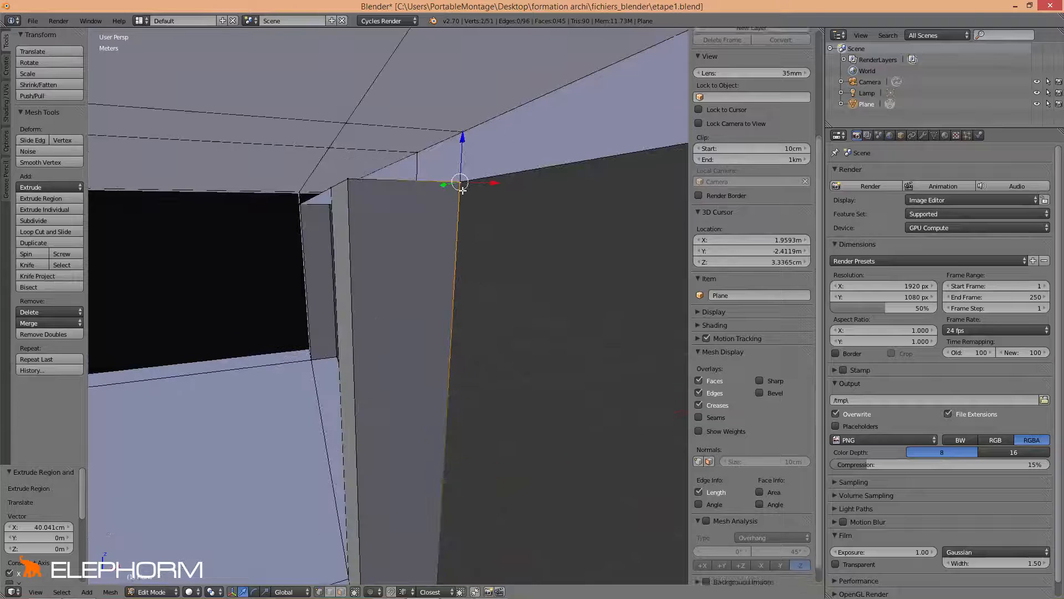
middle_drag(463, 191, 335, 204)
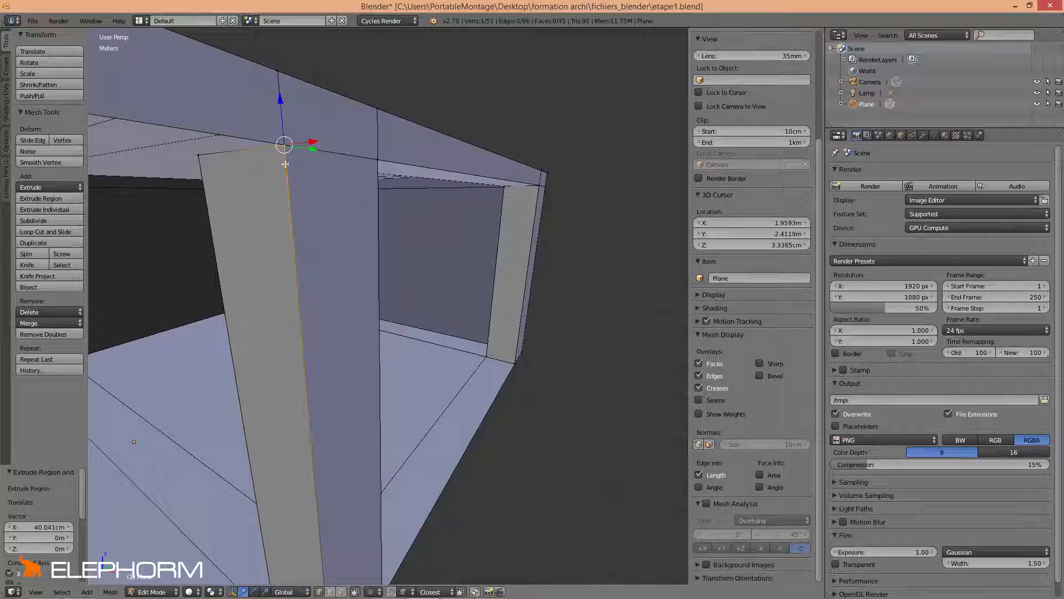
middle_drag(288, 160, 373, 166)
scroll(354, 211, down, 3)
scroll(354, 211, down, 1)
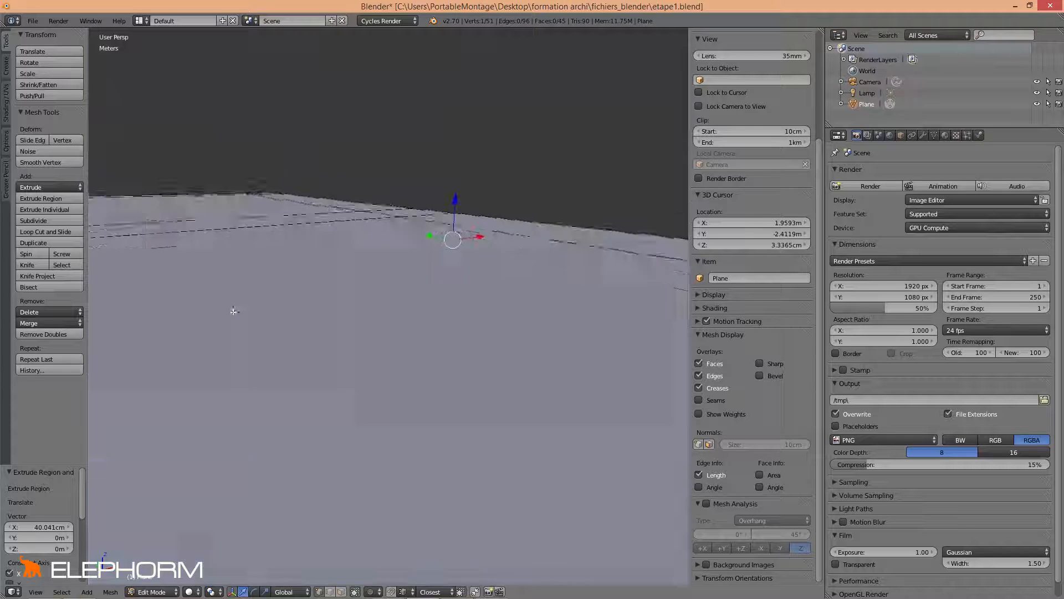
scroll(257, 297, up, 1)
middle_drag(233, 311, 267, 288)
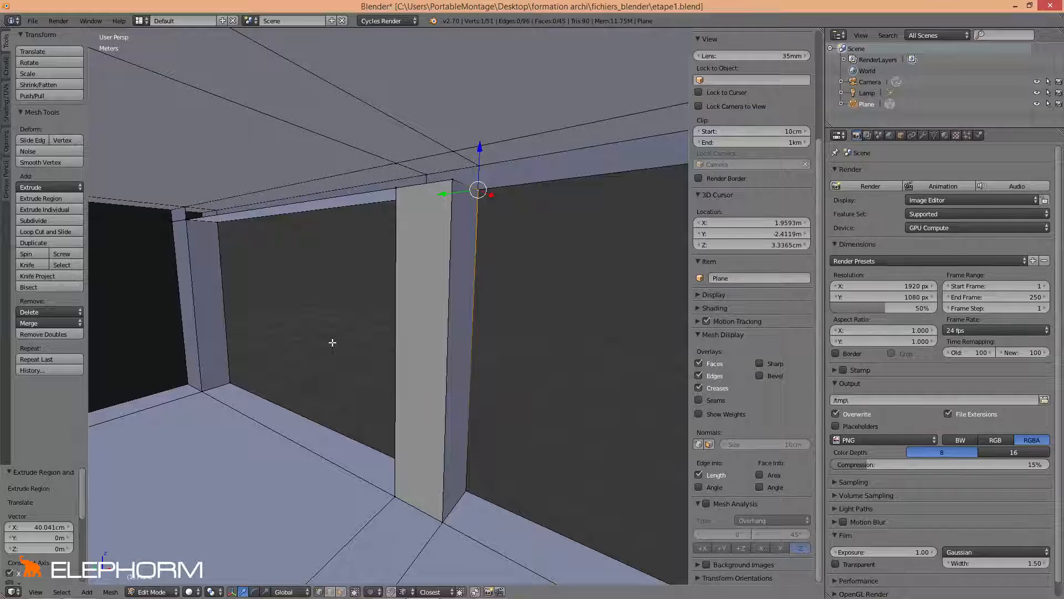
scroll(266, 320, down, 6)
scroll(317, 335, up, 4)
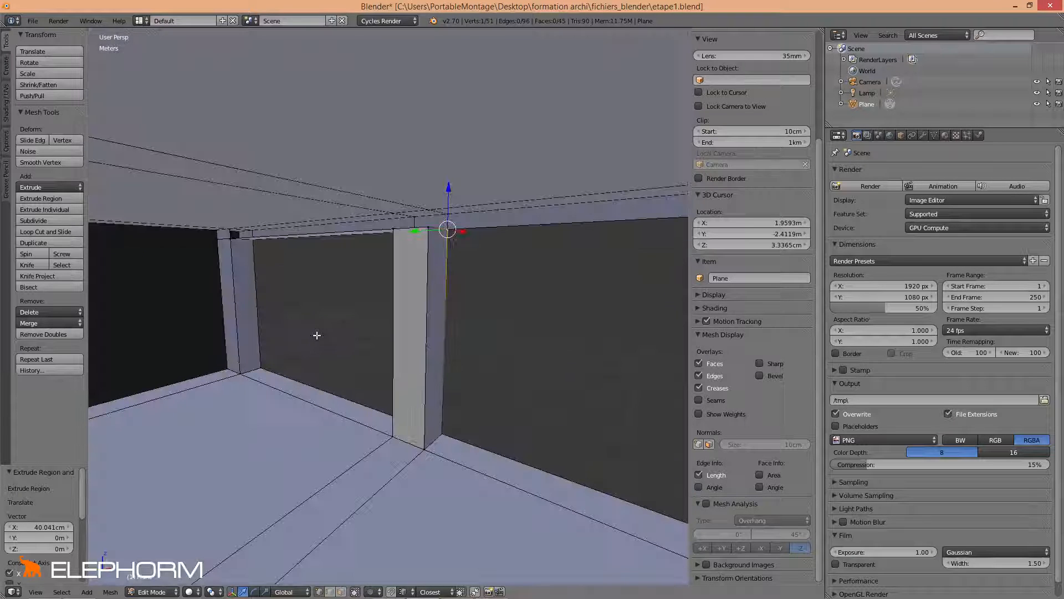
Select the whole mesh and remove its doubled vertices
key(a)
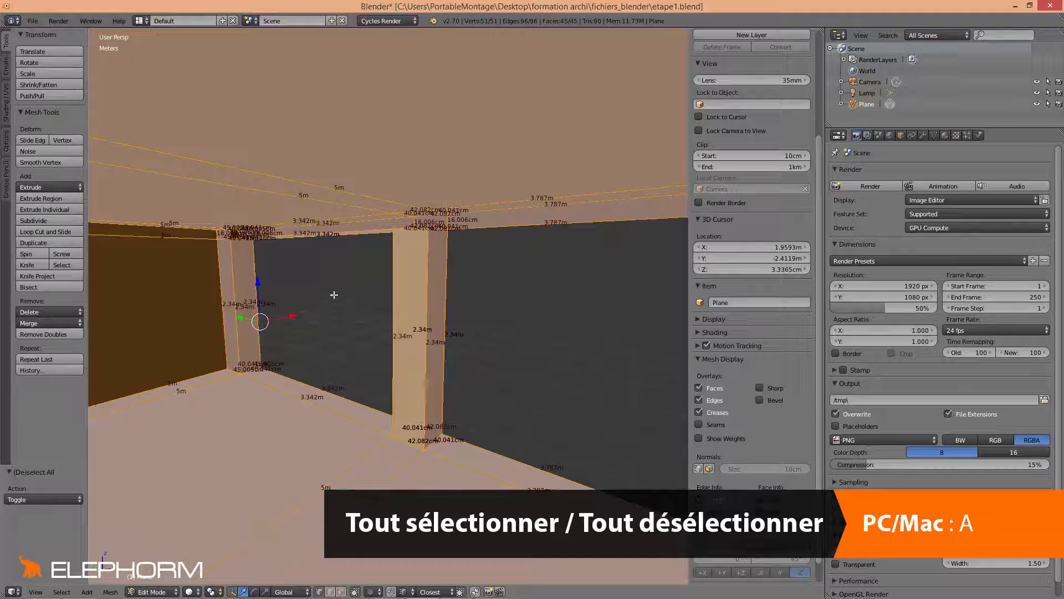
key(w)
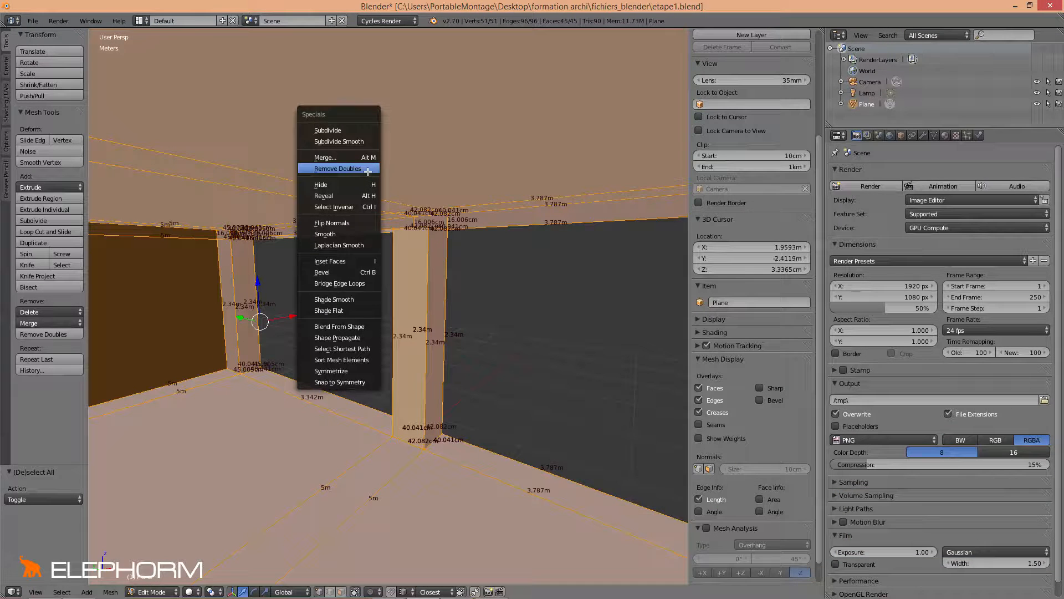
click(338, 169)
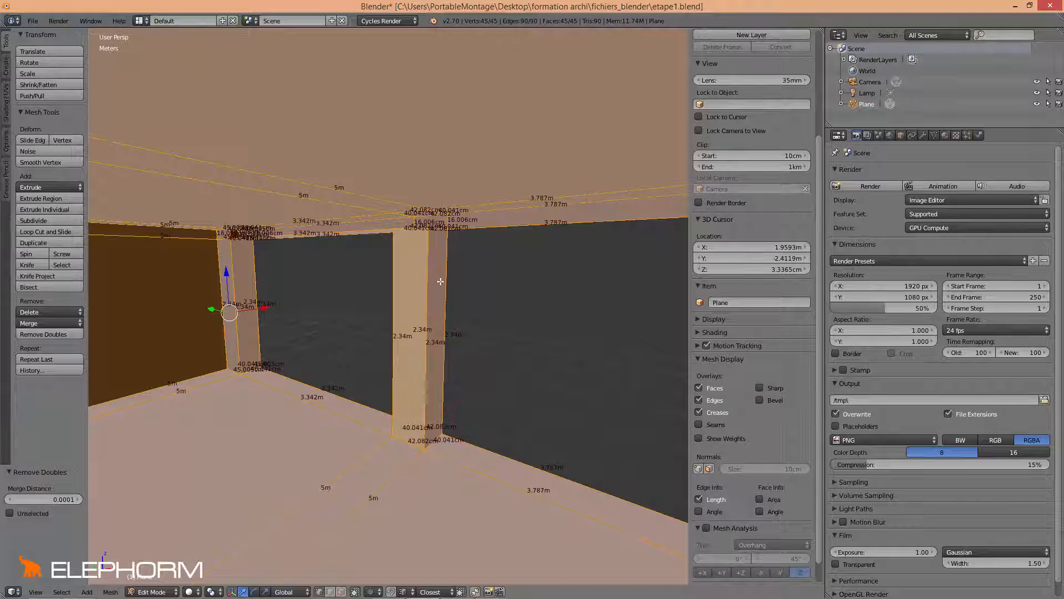
Fill the lintel's room-side face up to the ceiling with a four-vertex face between the central and corner pillars
middle_drag(446, 277, 433, 258)
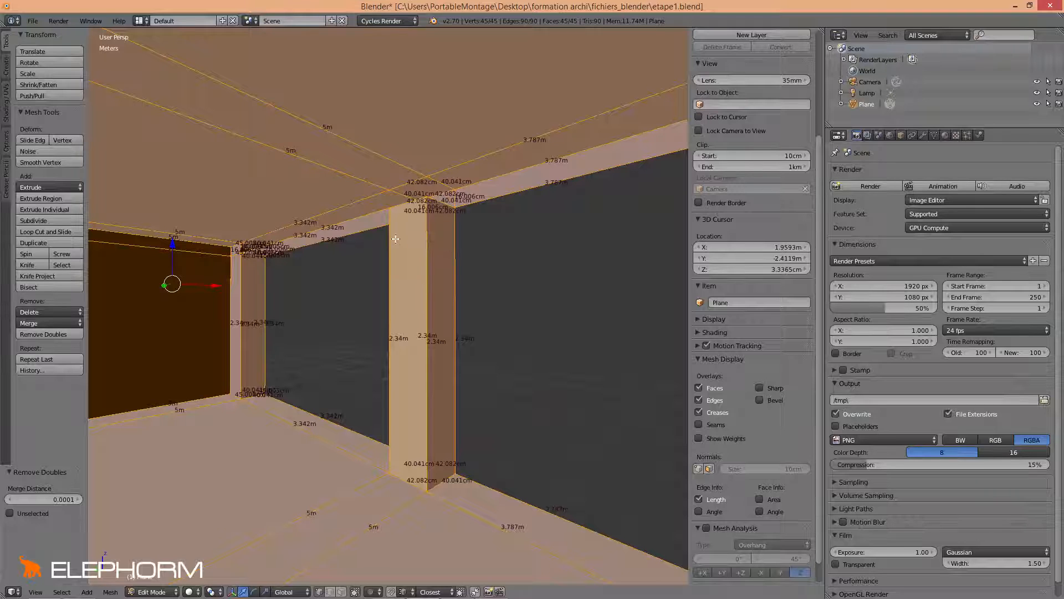
right_click(391, 208)
scroll(388, 258, up, 4)
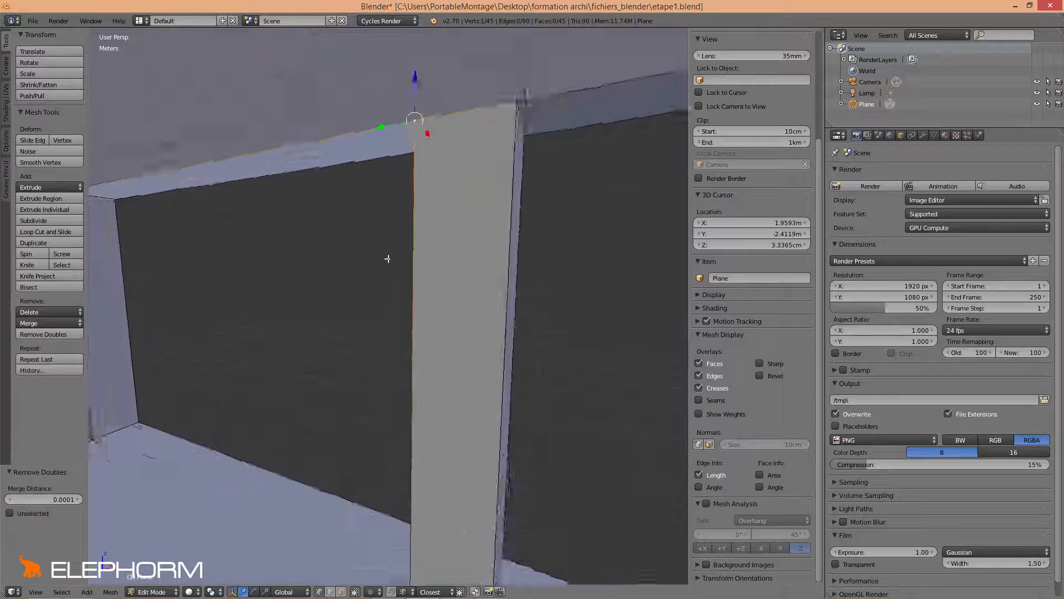
middle_drag(388, 258, 587, 278)
shift+right_click(447, 161)
shift+right_click(169, 219)
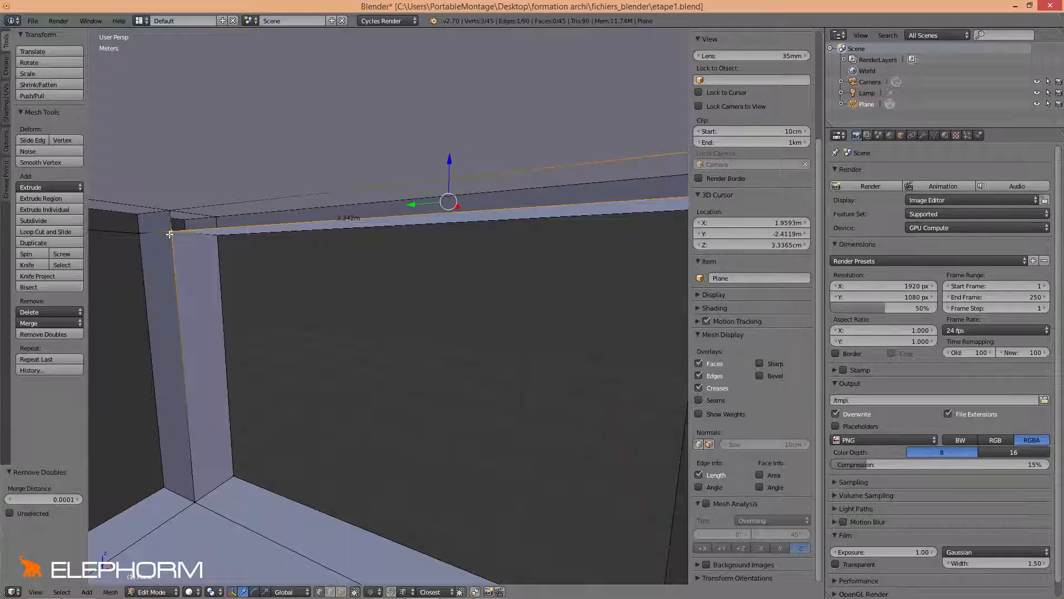
shift+right_click(170, 214)
key(f)
Fill the gap between the top of the central pillar's room-side face and the ceiling with a four-vertex face
scroll(430, 301, down, 2)
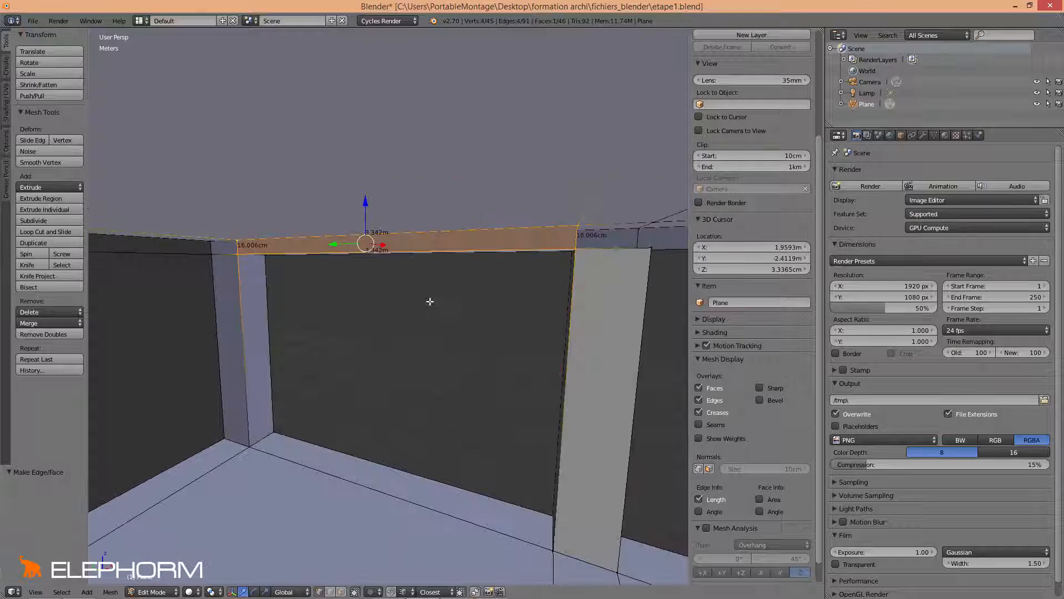
right_click(575, 250)
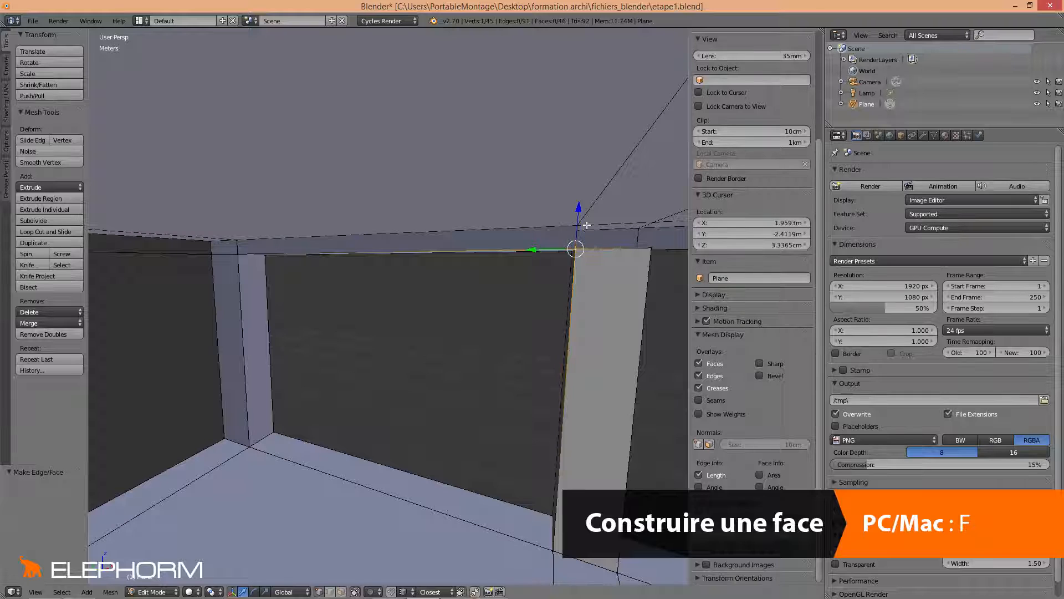
mouse_move(587, 225)
middle_down()
mouse_move(552, 269)
mouse_move(576, 240)
middle_up()
shift+right_click(579, 242)
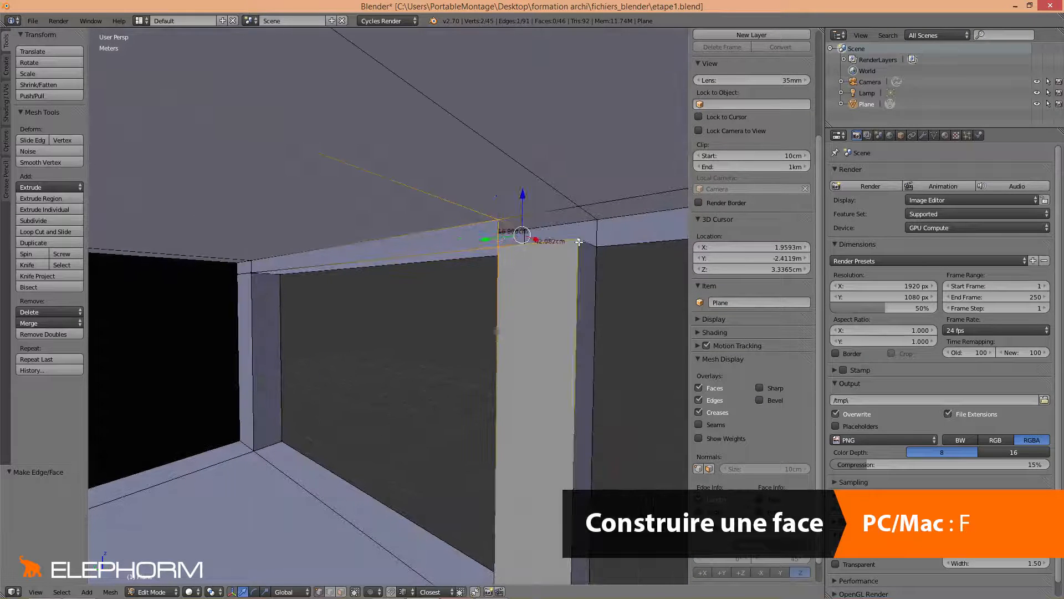
shift+right_click(577, 207)
key(f)
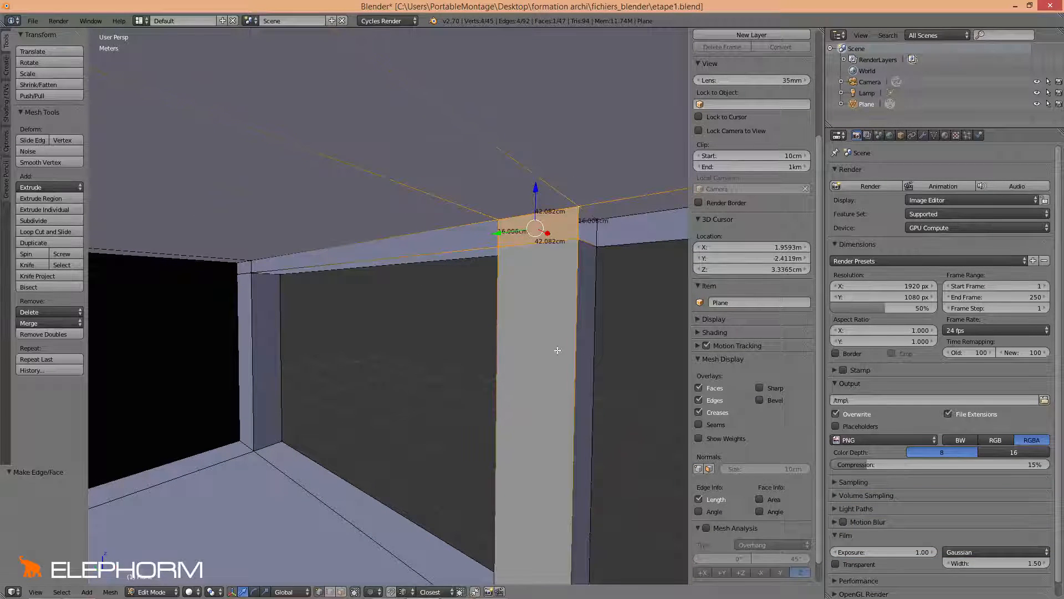
Extrude the vertical and lower edges at the top of the central pillar's -Y side 1.828 m along -Y over the second opening
scroll(558, 349, down, 3)
middle_drag(547, 409, 328, 385)
scroll(359, 392, up, 2)
scroll(261, 368, up, 3)
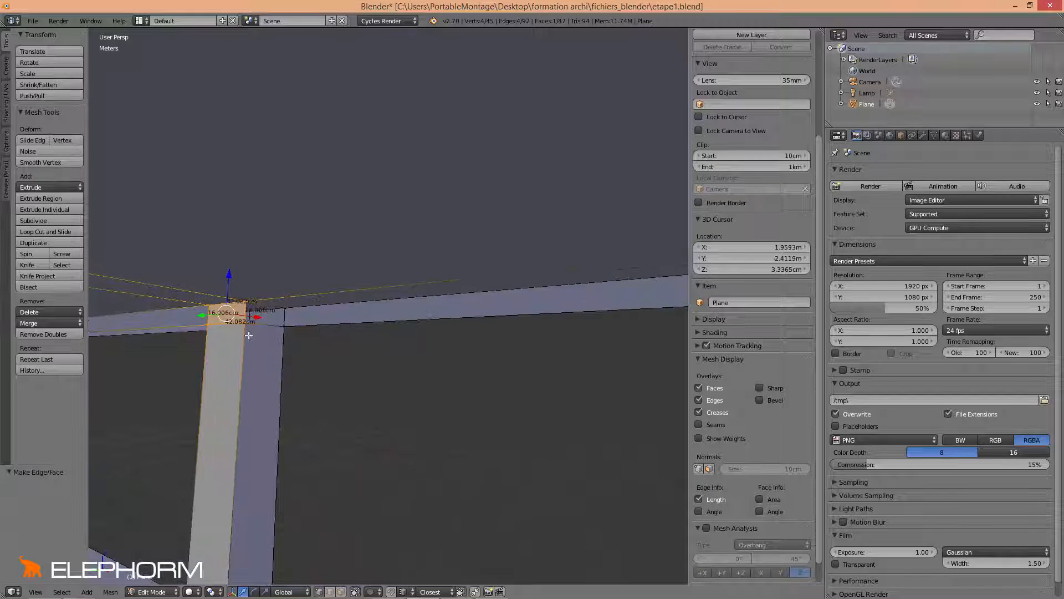
right_click(248, 335)
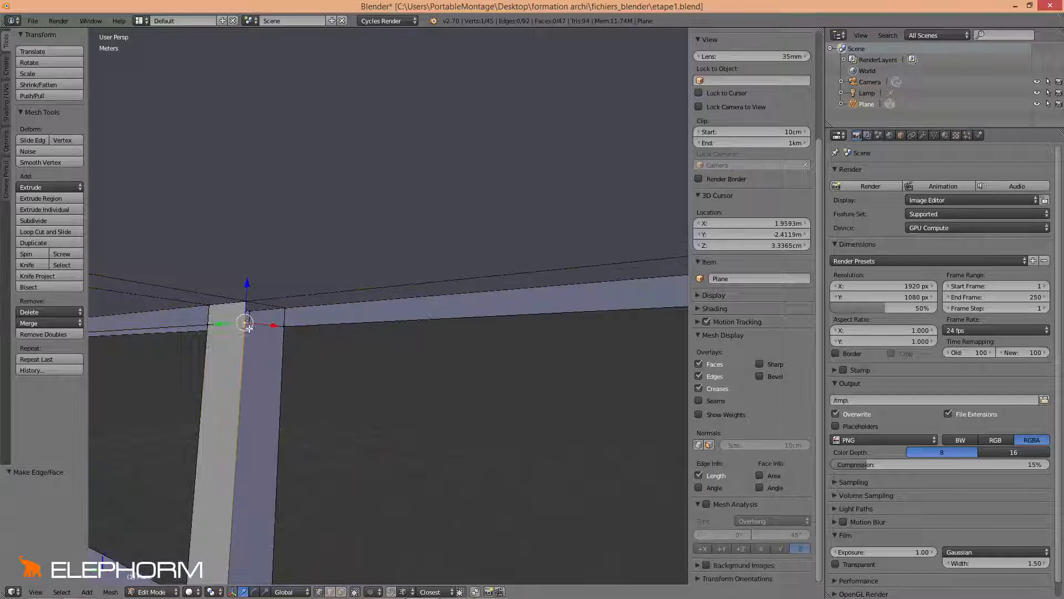
shift+right_click(281, 330)
middle_drag(283, 331, 290, 349)
key(e)
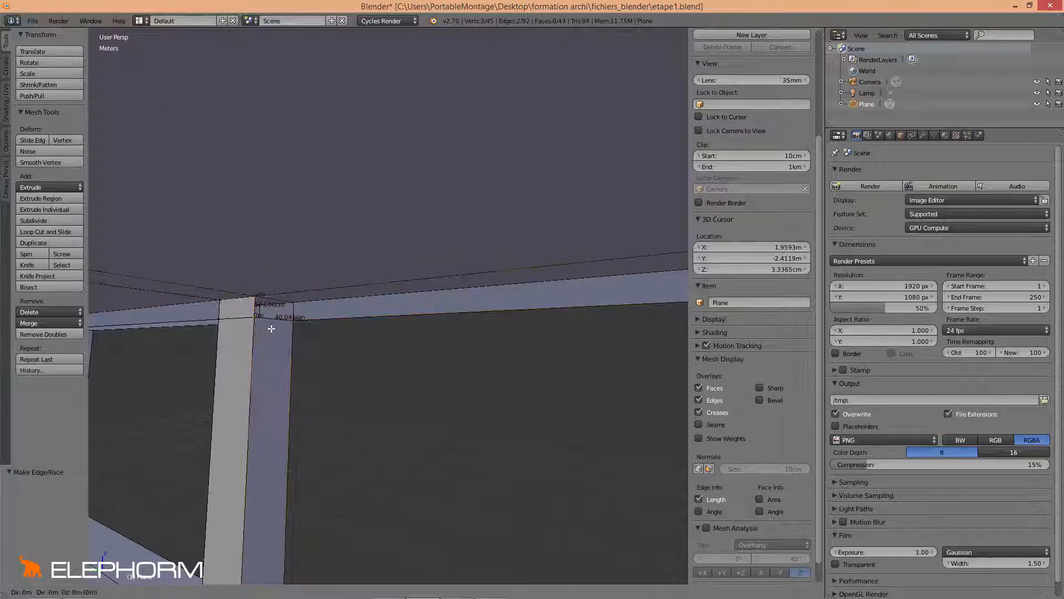
key(y)
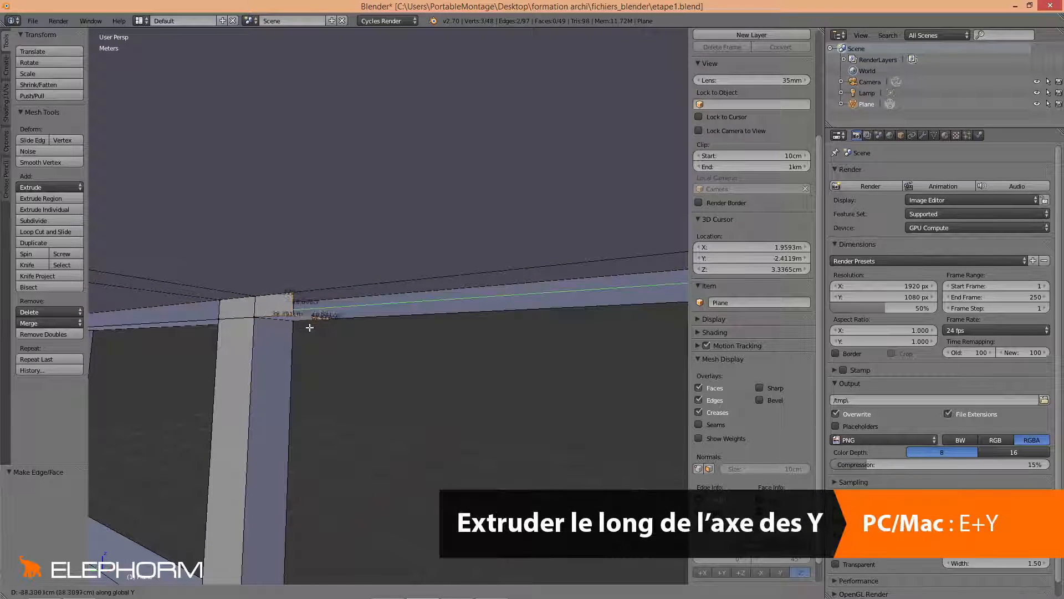
click(519, 329)
Move the extruded lintel end a further 1.959 m along -Y, snapped to the far wall's corner vertex
middle_drag(517, 328, 477, 347)
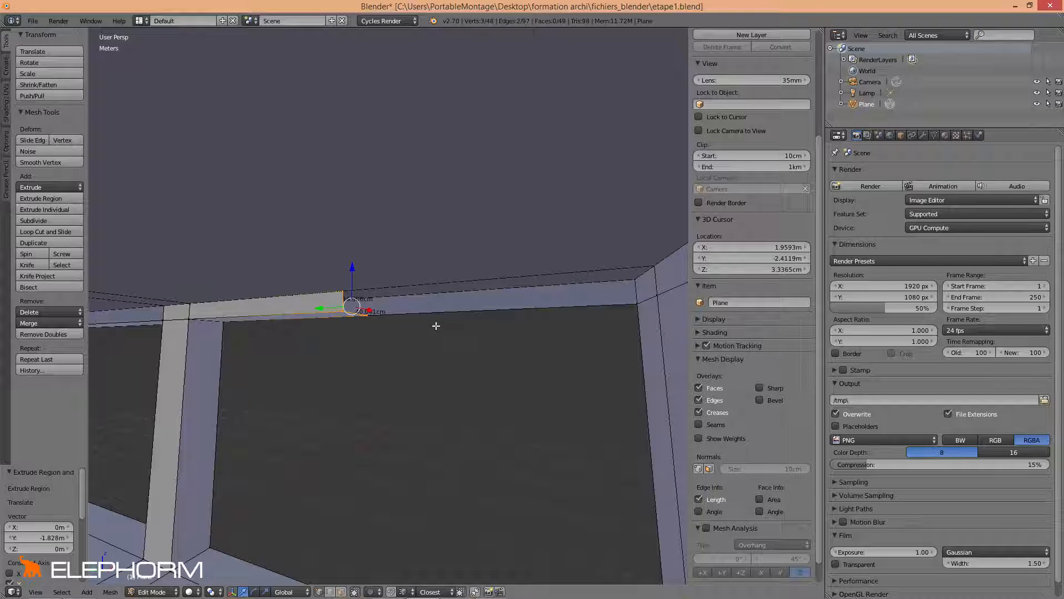
key(g)
key(y)
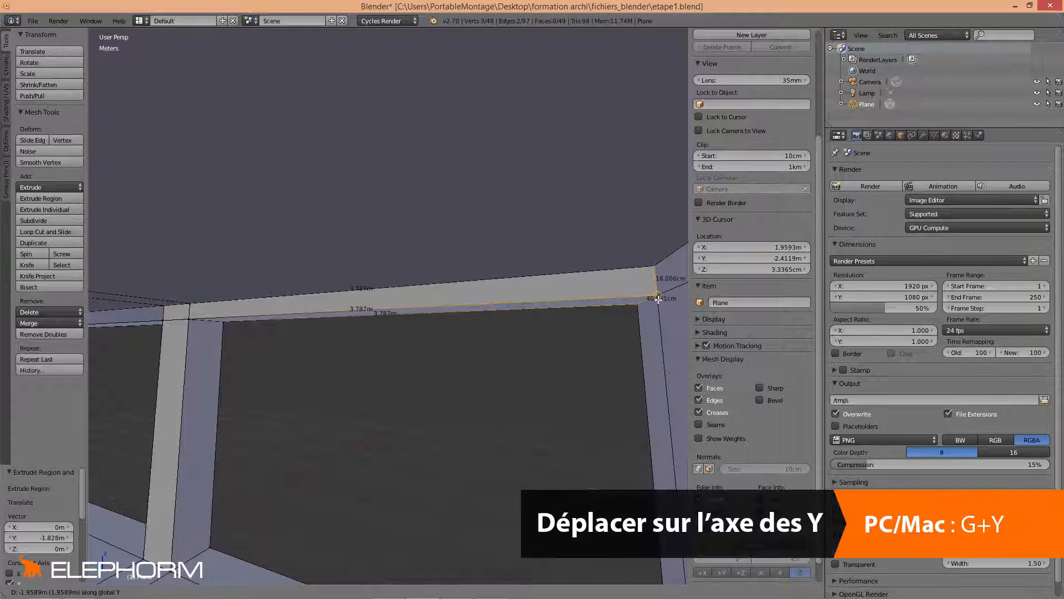
click(658, 301)
mouse_move(594, 311)
middle_down()
mouse_move(606, 324)
mouse_move(560, 321)
mouse_move(597, 324)
middle_up()
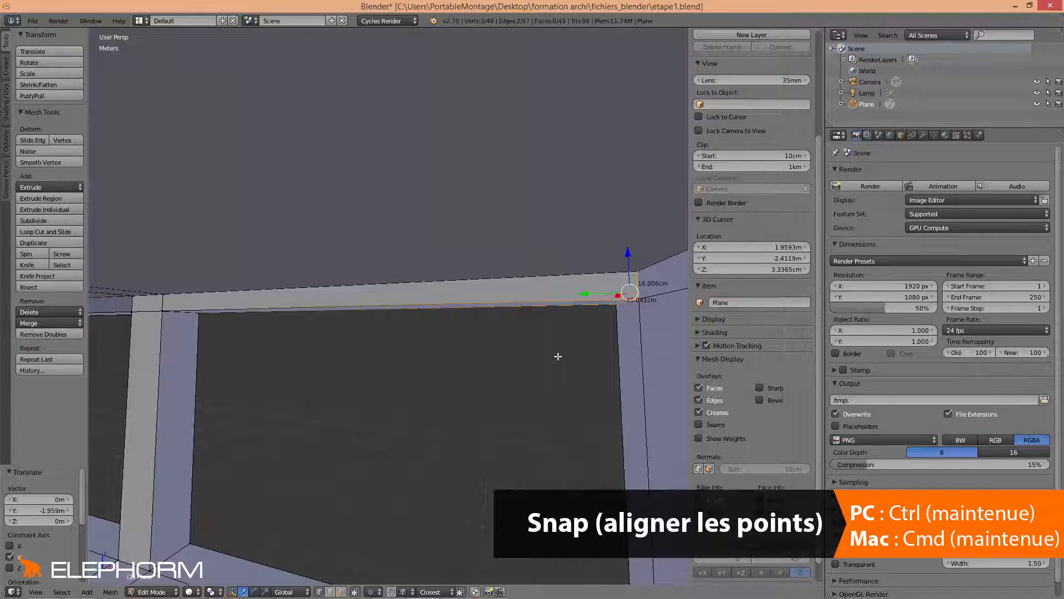
Remove the duplicate vertices across the entire mesh to weld the second lintel to the far wall
key(a)
key(a)
key(w)
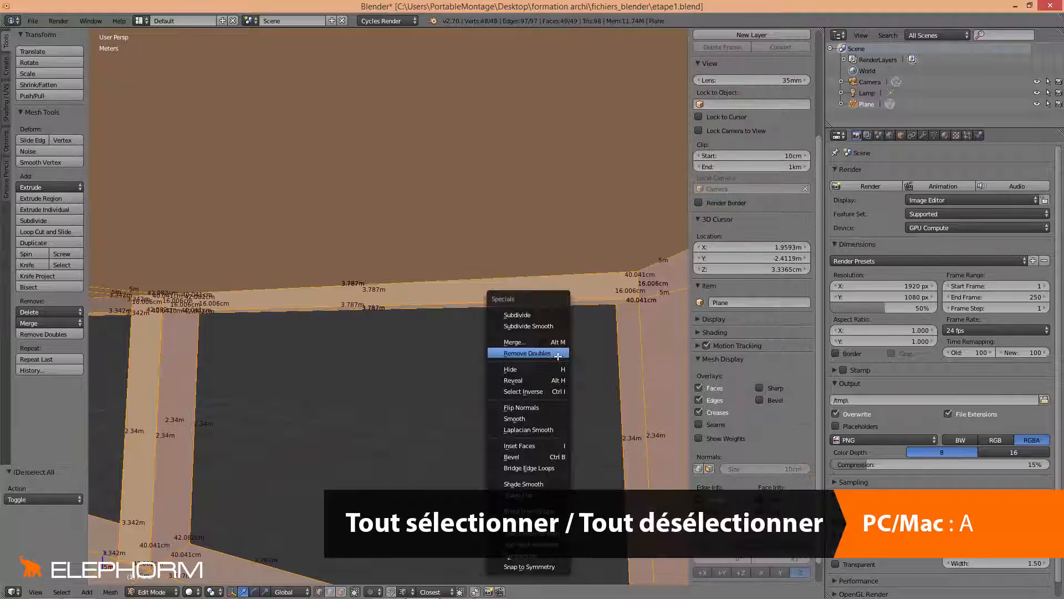
click(557, 354)
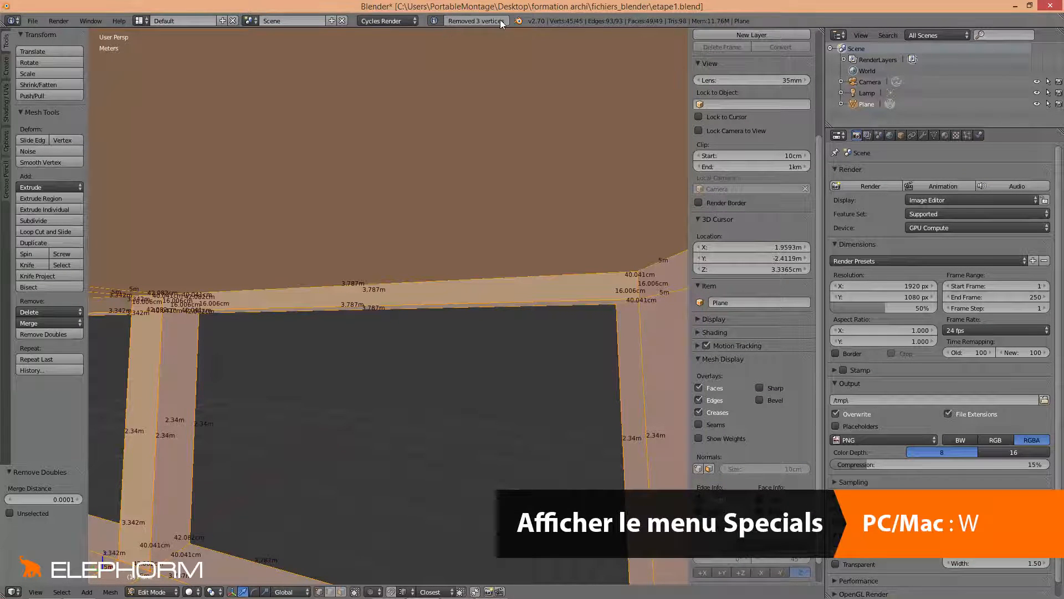
Return the room mesh to Object Mode and examine its pillars and lintels from outside the openings
scroll(555, 411, down, 3)
key(Tab)
middle_drag(487, 397, 417, 425)
scroll(411, 443, down, 2)
scroll(421, 440, down, 3)
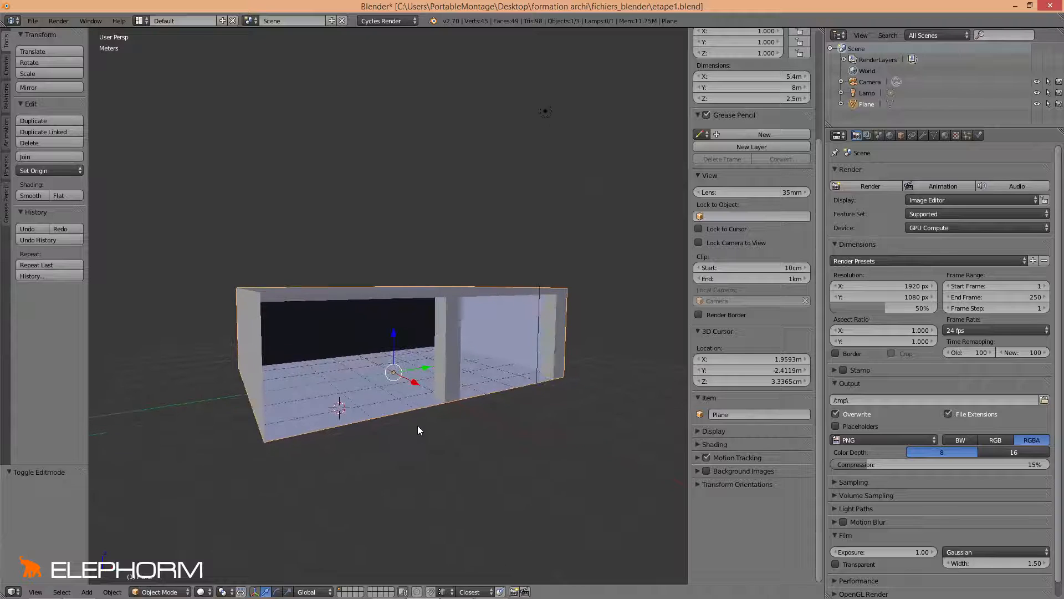
scroll(421, 425, up, 2)
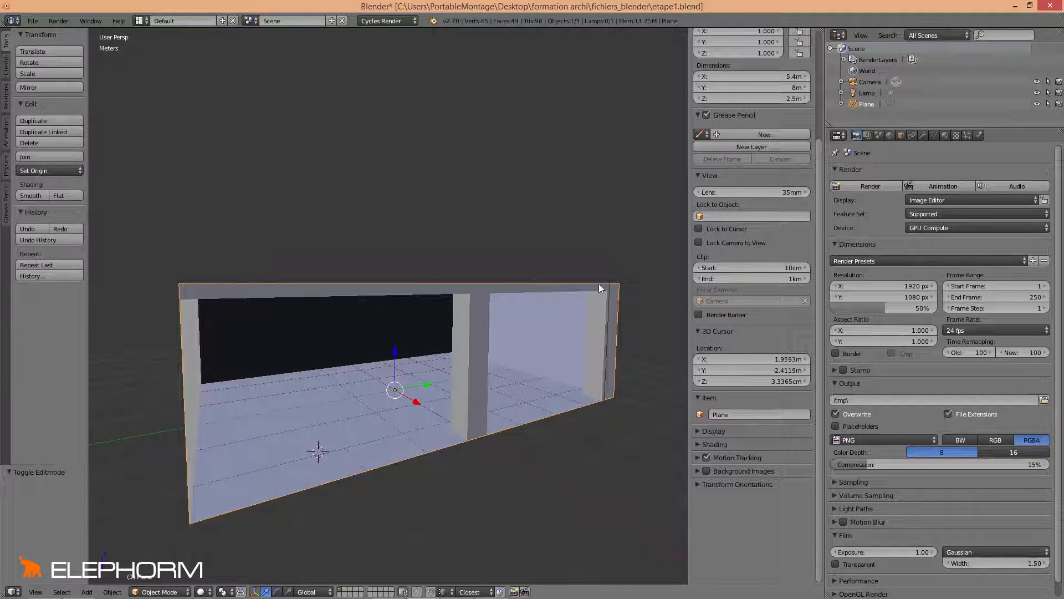
click(494, 409)
Save the scene as a new file named etape2.blend in the fichiers_blender folder
click(32, 21)
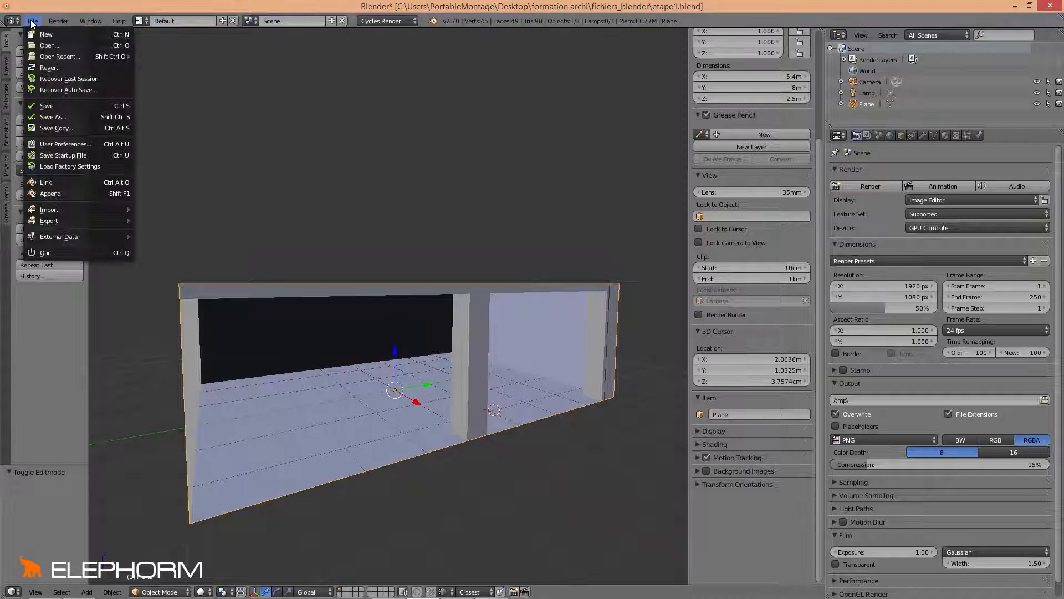
click(71, 116)
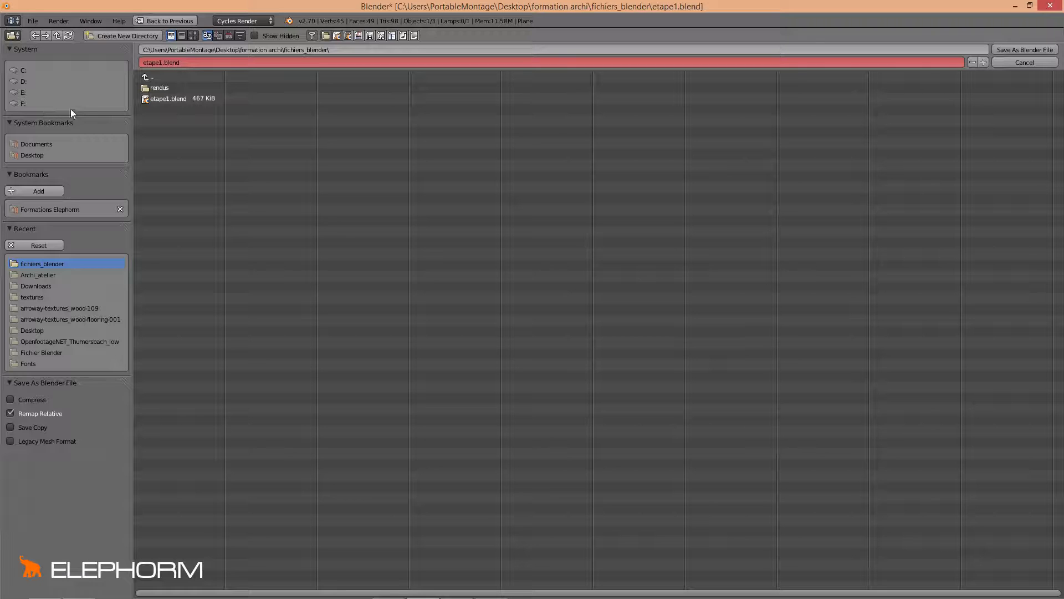
click(150, 101)
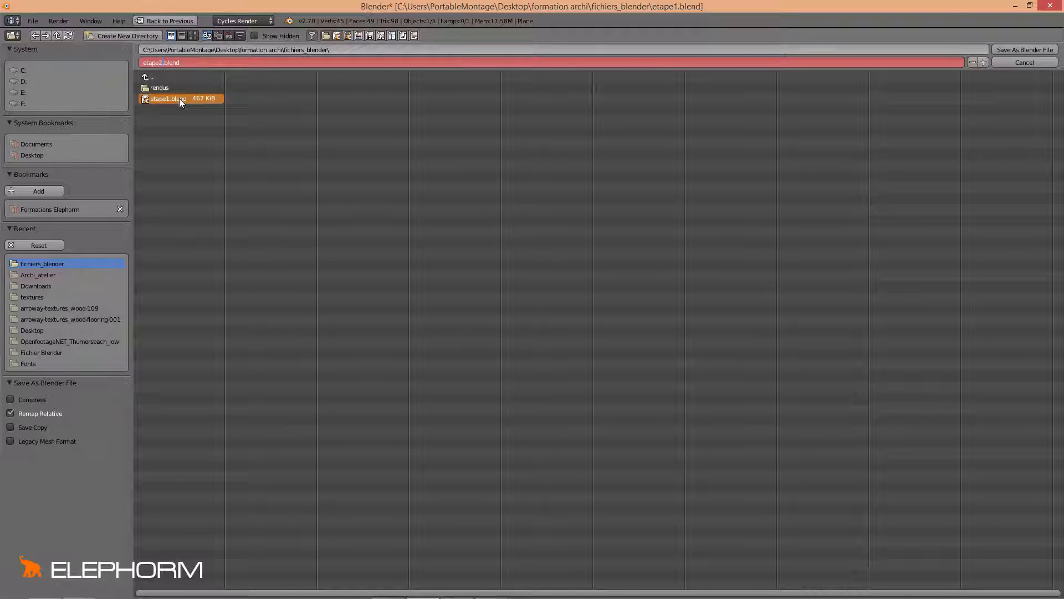
key(Return)
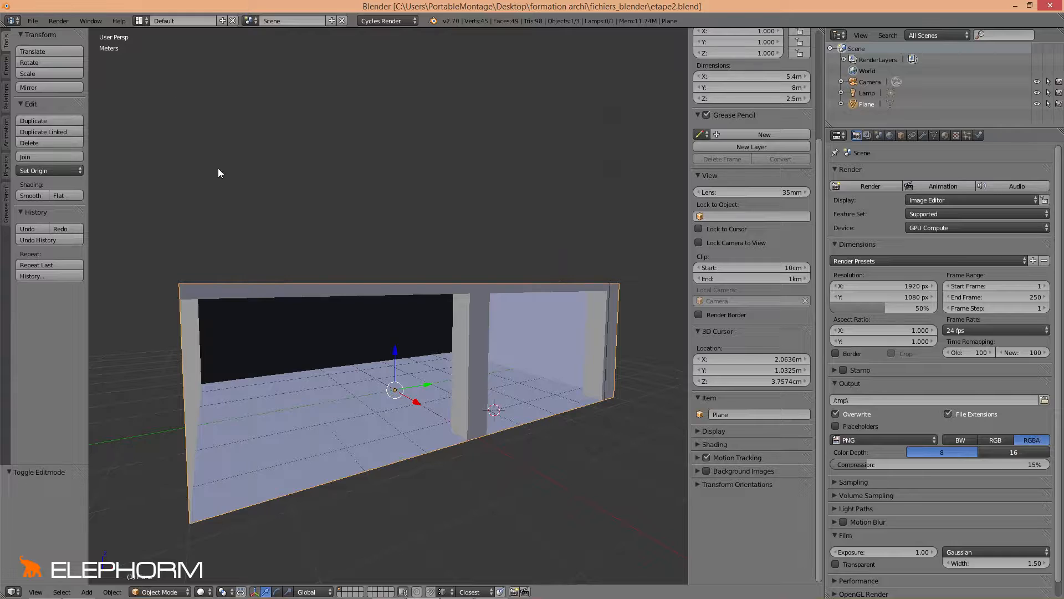